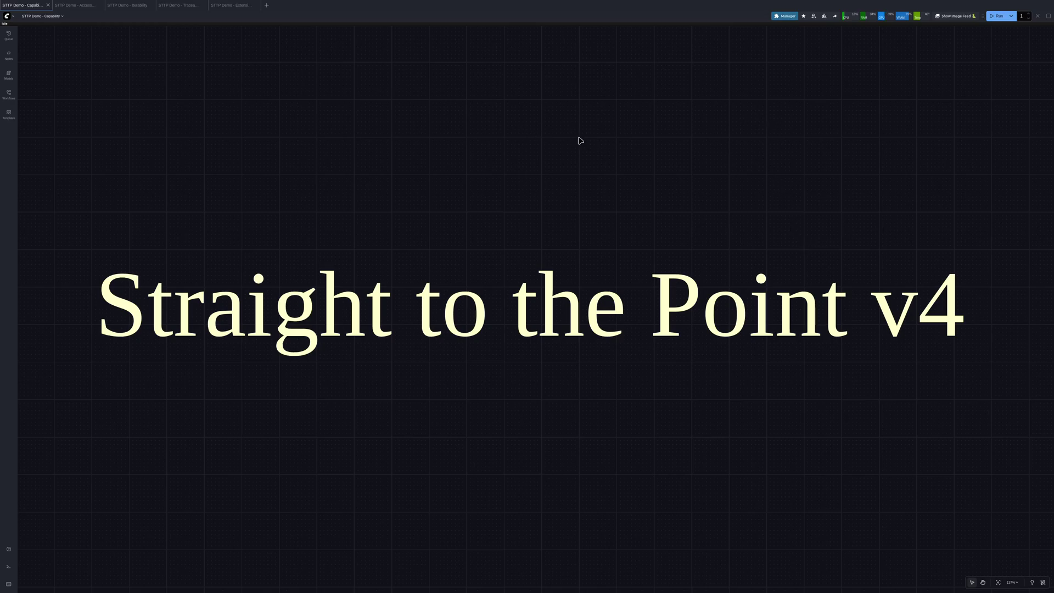
Run the workflow with the Generate group enabled to create the image of the man in a tuxedo holding a yellow python.
{"action": "left_click_drag", "start_coordinate": [653, 158], "coordinate": [700, 510]}
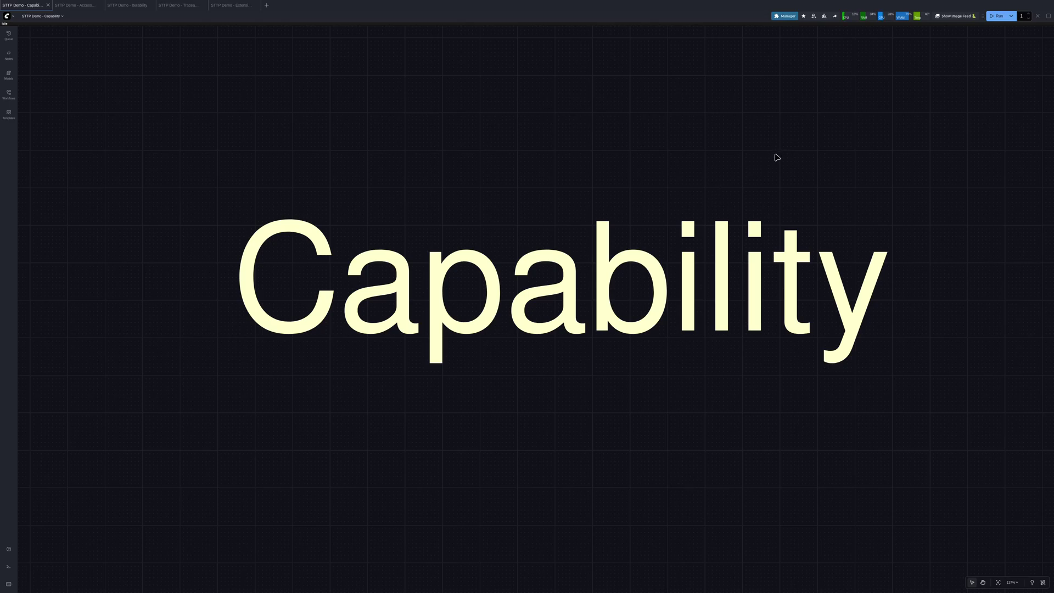
{"action": "left_click_drag", "start_coordinate": [881, 119], "coordinate": [462, 495]}
{"action": "scroll", "coordinate": [626, 414], "scroll_direction": "down", "scroll_amount": 3}
{"action": "left_click_drag", "start_coordinate": [630, 416], "coordinate": [222, 387]}
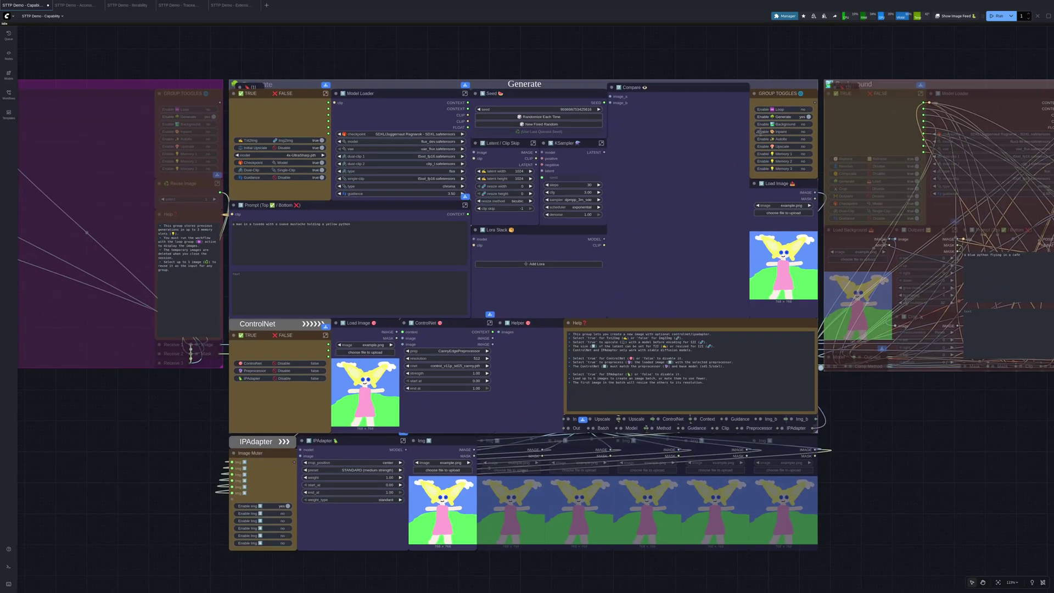
{"action": "scroll", "coordinate": [798, 86], "scroll_direction": "up", "scroll_amount": 3}
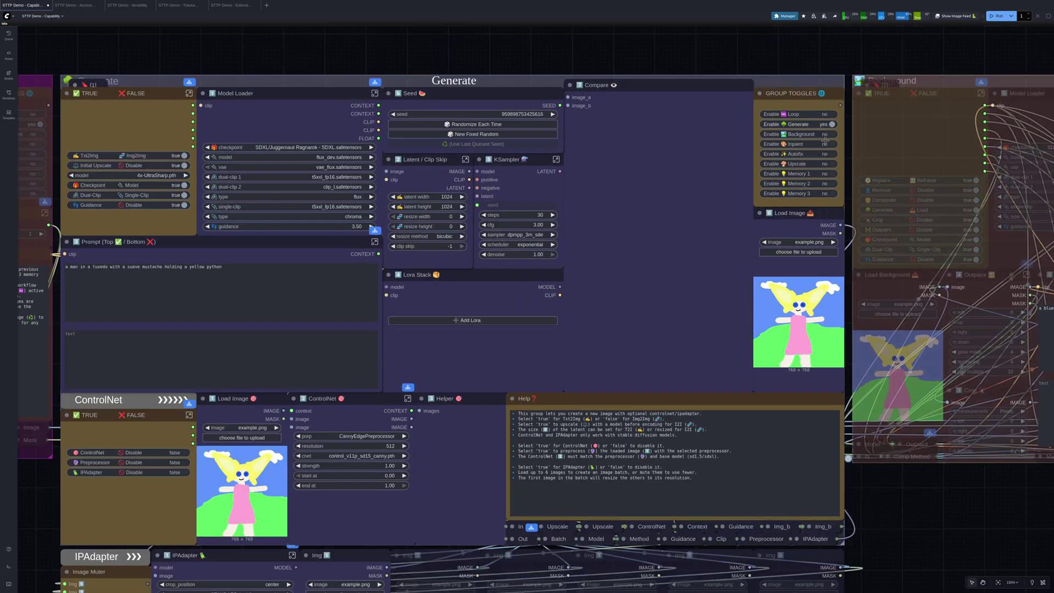
{"action": "left_click", "coordinate": [996, 16]}
{"action": "left_click_drag", "start_coordinate": [678, 195], "coordinate": [707, 163]}
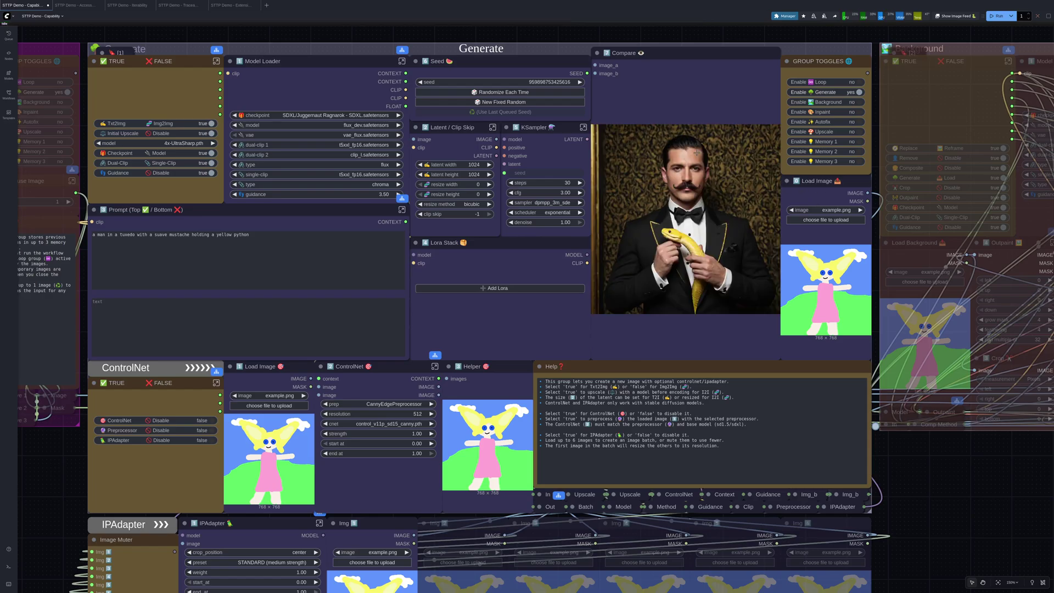
Enable the Background group and run the workflow to replace the generated image's background using the blue python in a cafe prompt.
{"action": "left_click_drag", "start_coordinate": [746, 174], "coordinate": [616, 178]}
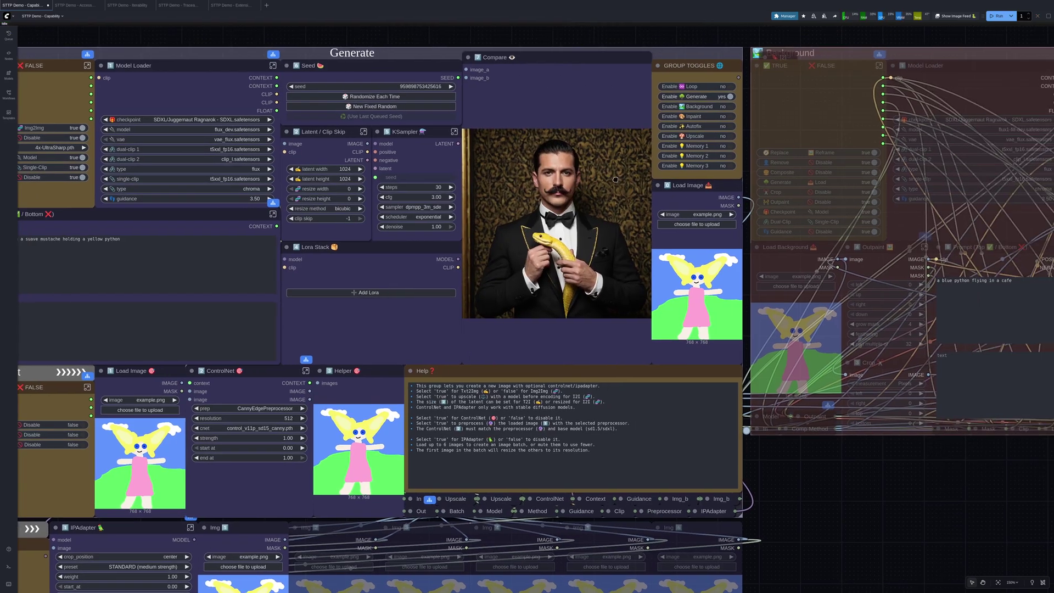
{"action": "left_click", "coordinate": [713, 106]}
{"action": "scroll", "coordinate": [713, 107], "scroll_direction": "left", "scroll_amount": 3}
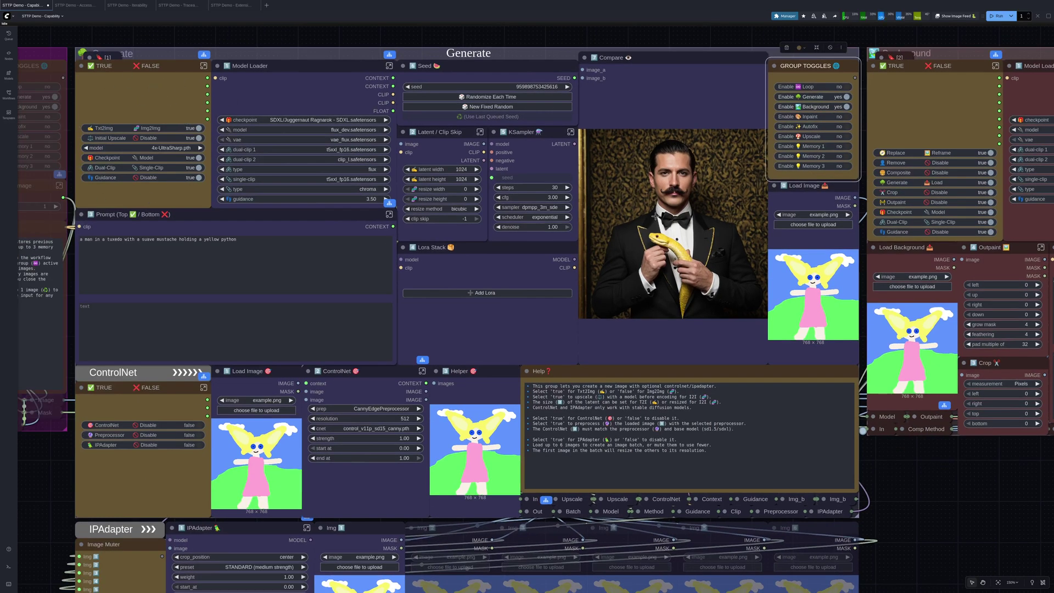
{"action": "scroll", "coordinate": [656, 218], "scroll_direction": "right", "scroll_amount": 12}
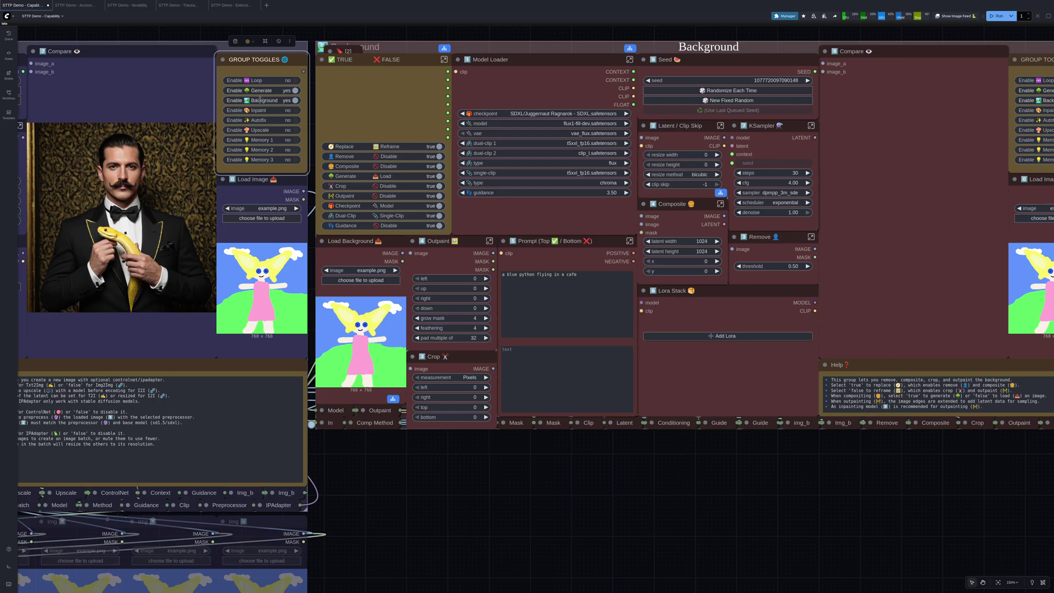
{"action": "scroll", "coordinate": [384, 141], "scroll_direction": "right", "scroll_amount": 3}
{"action": "left_click", "coordinate": [995, 16]}
{"action": "scroll", "coordinate": [110, 168], "scroll_direction": "left", "scroll_amount": 3}
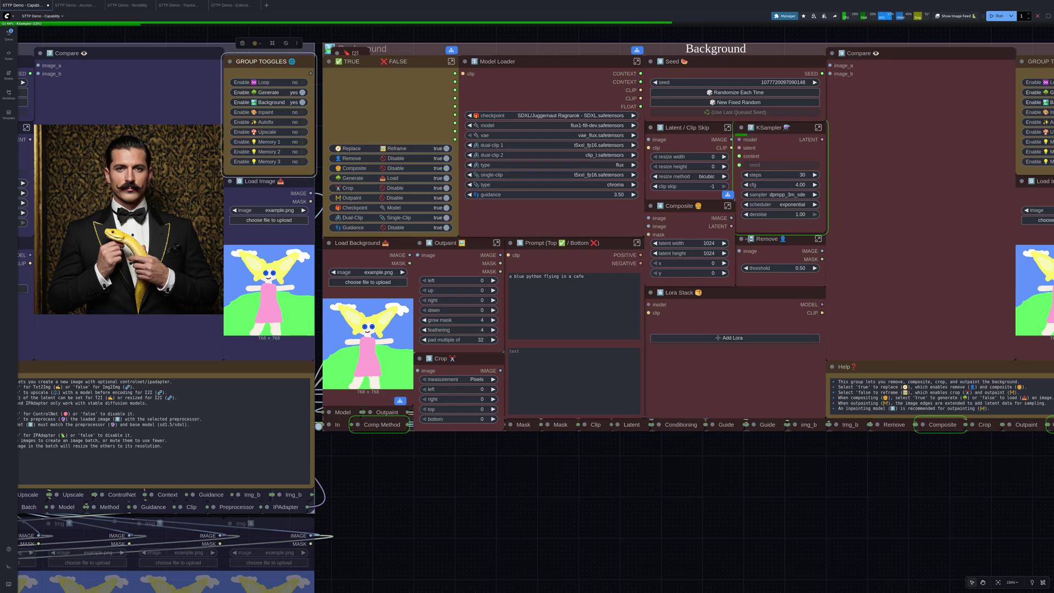
{"action": "scroll", "coordinate": [807, 235], "scroll_direction": "right", "scroll_amount": 3}
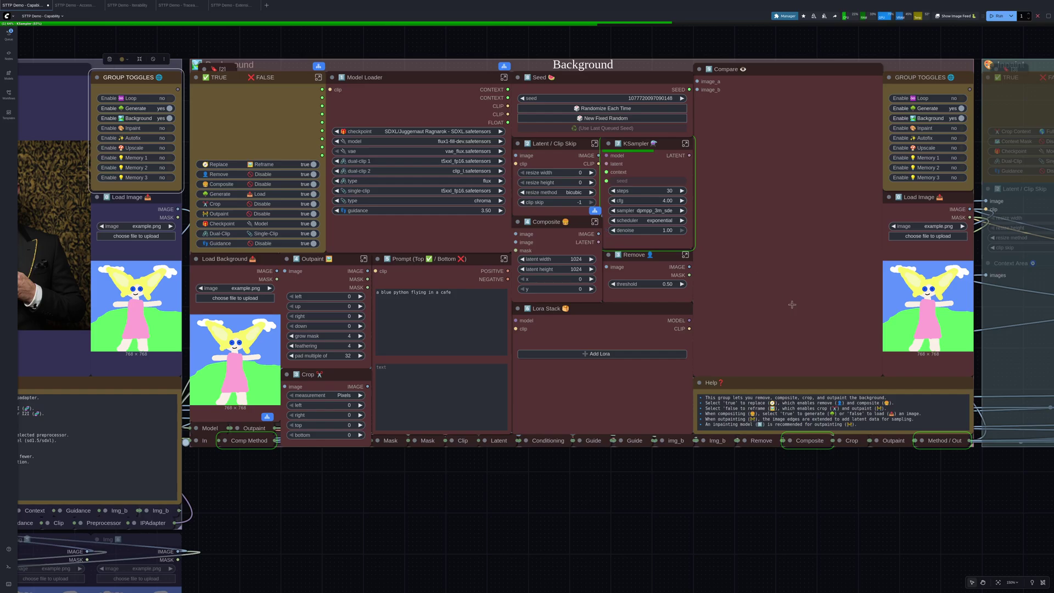
{"action": "scroll", "coordinate": [761, 322], "scroll_direction": "right", "scroll_amount": 1}
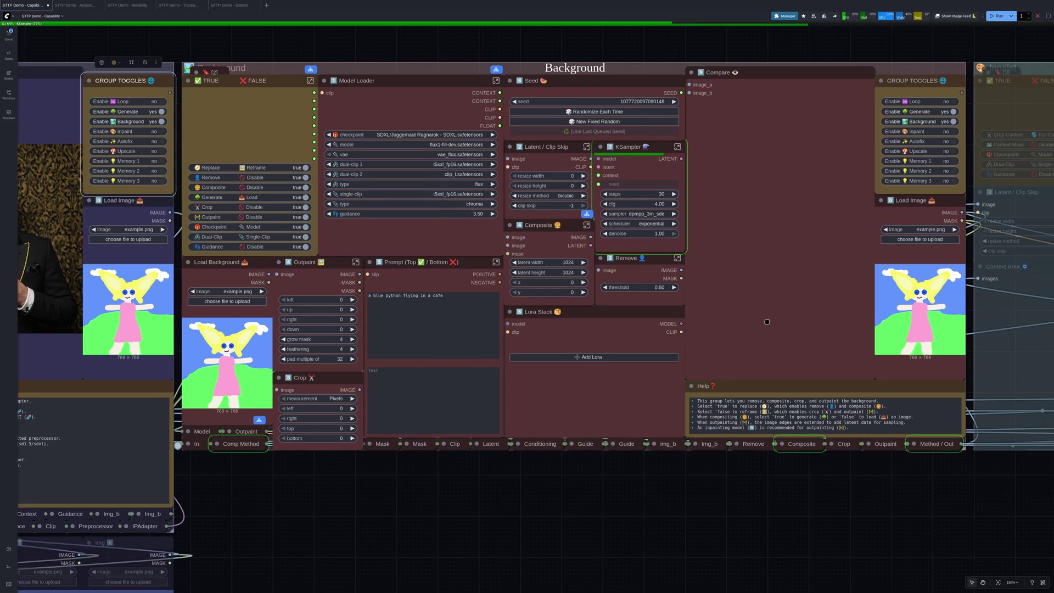
{"action": "scroll", "coordinate": [761, 323], "scroll_direction": "right", "scroll_amount": 3}
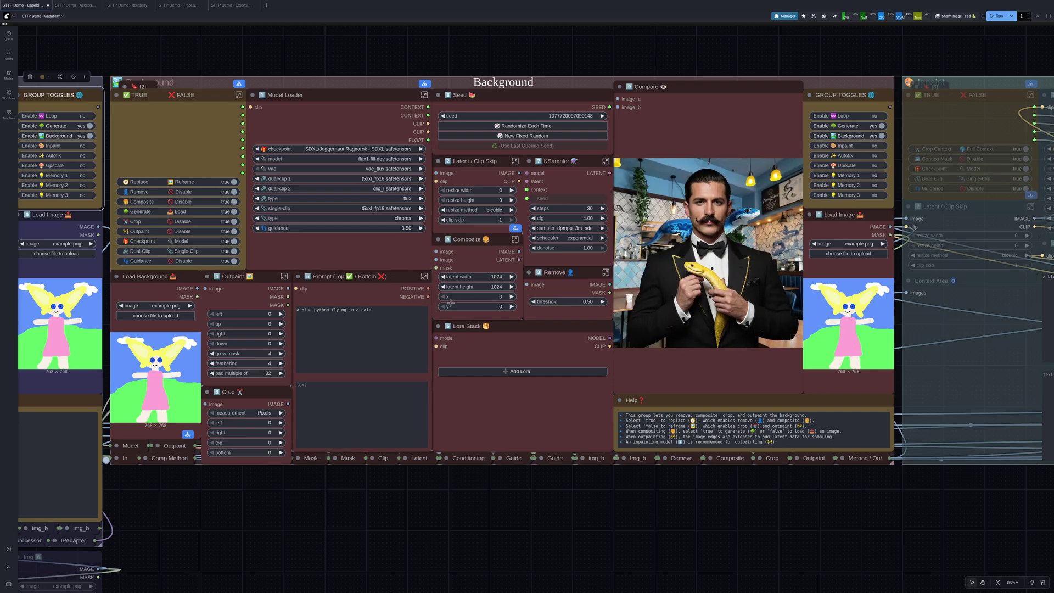
Enable the Inpaint group and run the workflow to load the image into the Inpaint Mask and Context Mask nodes.
{"action": "left_click_drag", "start_coordinate": [895, 122], "coordinate": [637, 131]}
{"action": "left_click", "coordinate": [624, 156]}
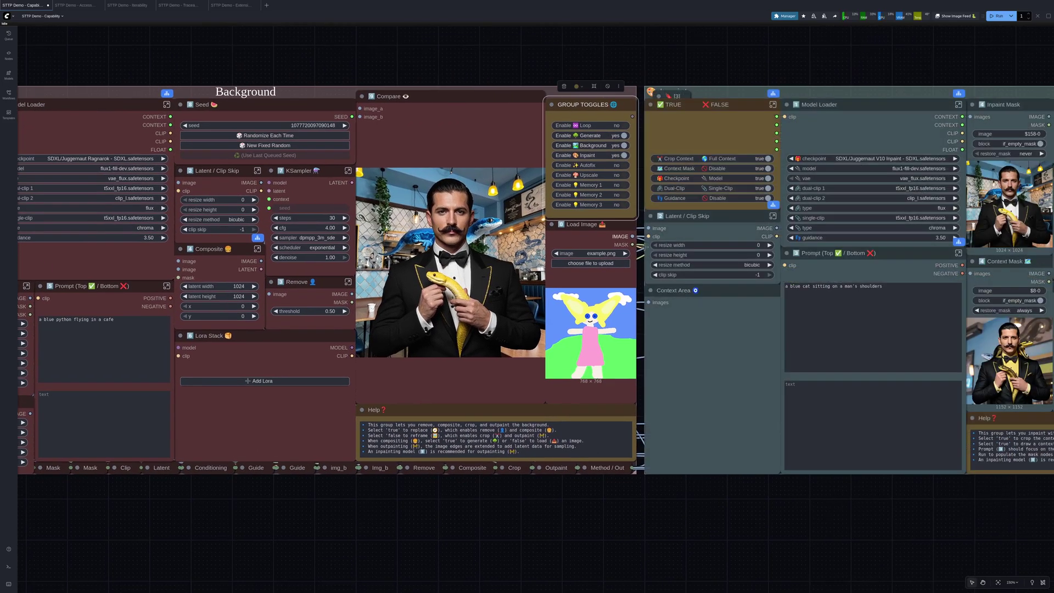
{"action": "key", "text": "3"}
{"action": "left_click_drag", "start_coordinate": [1032, 159], "coordinate": [884, 156]}
{"action": "left_click", "coordinate": [996, 16]}
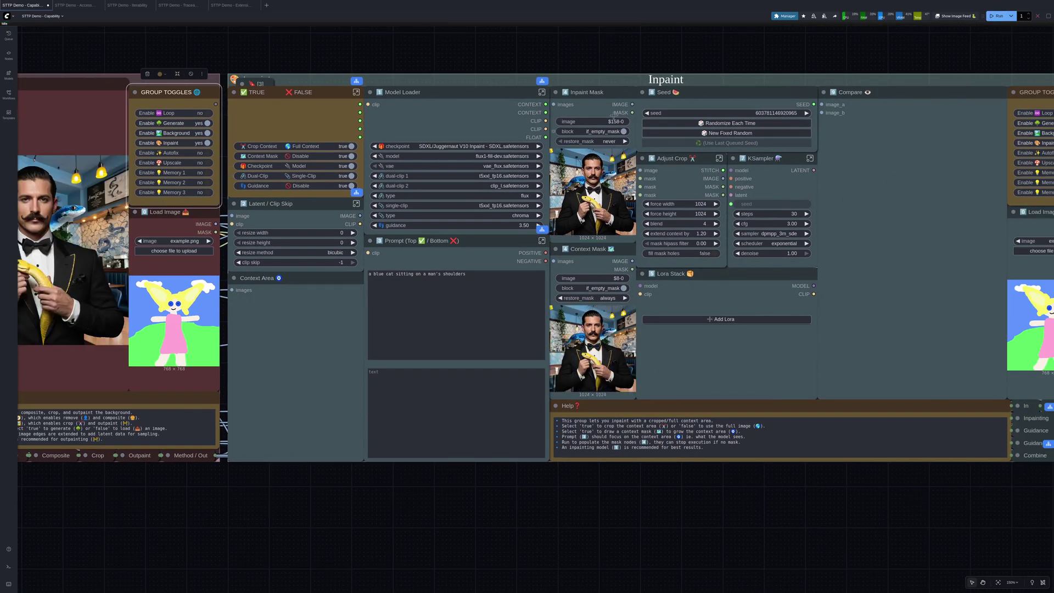
Paint an inpaint mask over both of the man's shoulders and most of the blue python in the mask editor, and save it.
{"action": "scroll", "coordinate": [656, 220], "scroll_direction": "up", "scroll_amount": 3}
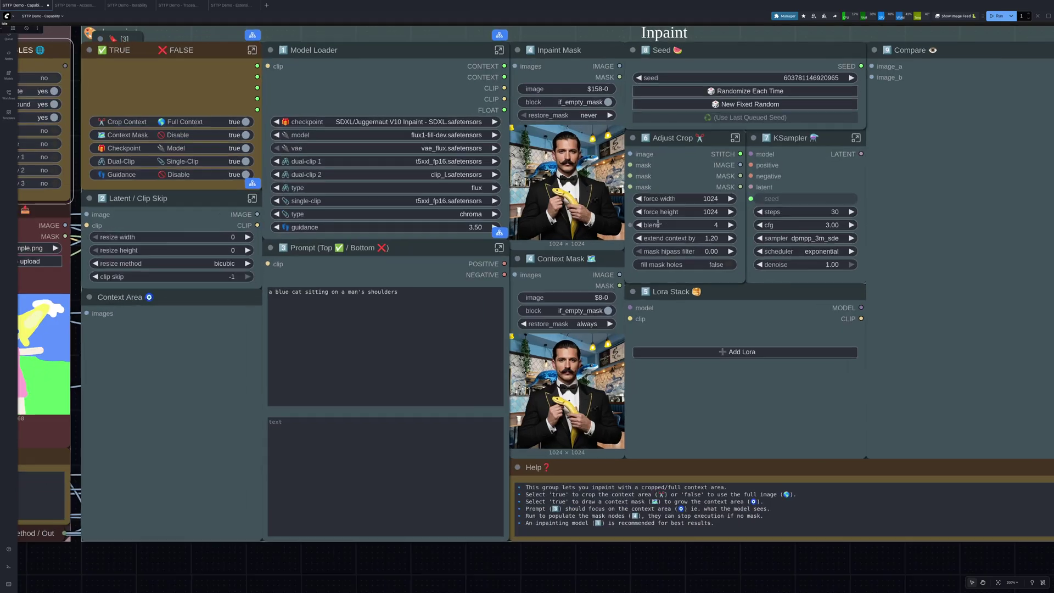
{"action": "right_click", "coordinate": [572, 162]}
{"action": "left_click", "coordinate": [603, 281]}
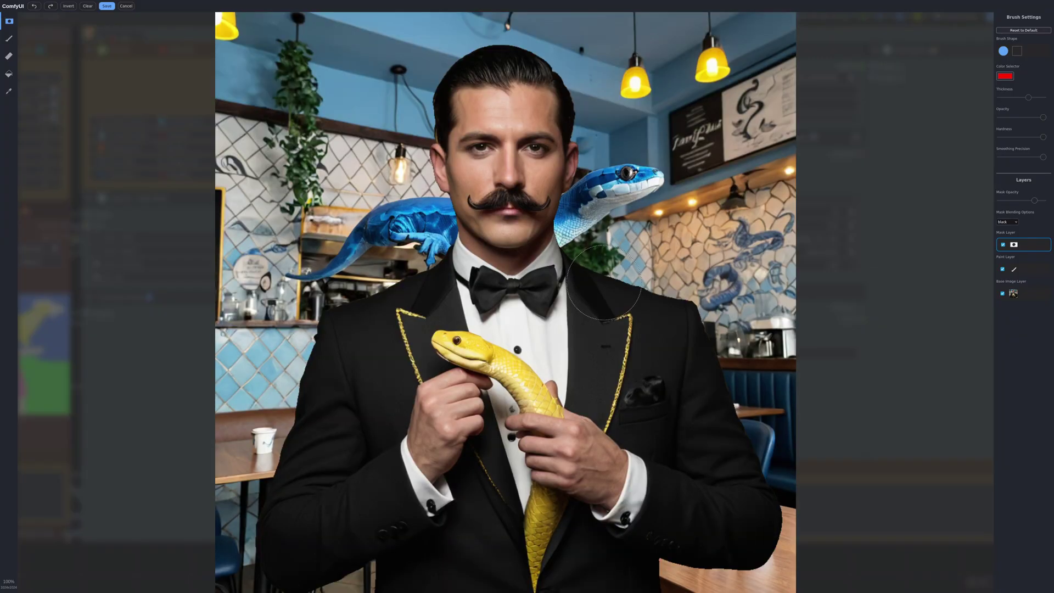
{"action": "mouse_move", "coordinate": [426, 231]}
{"action": "left_mouse_down"}
{"action": "mouse_move", "coordinate": [426, 220]}
{"action": "mouse_move", "coordinate": [373, 233]}
{"action": "mouse_move", "coordinate": [316, 266]}
{"action": "mouse_move", "coordinate": [420, 272]}
{"action": "mouse_move", "coordinate": [441, 253]}
{"action": "left_mouse_up"}
{"action": "mouse_move", "coordinate": [586, 226]}
{"action": "left_mouse_down"}
{"action": "mouse_move", "coordinate": [590, 215]}
{"action": "mouse_move", "coordinate": [612, 283]}
{"action": "mouse_move", "coordinate": [592, 242]}
{"action": "mouse_move", "coordinate": [639, 274]}
{"action": "left_mouse_up"}
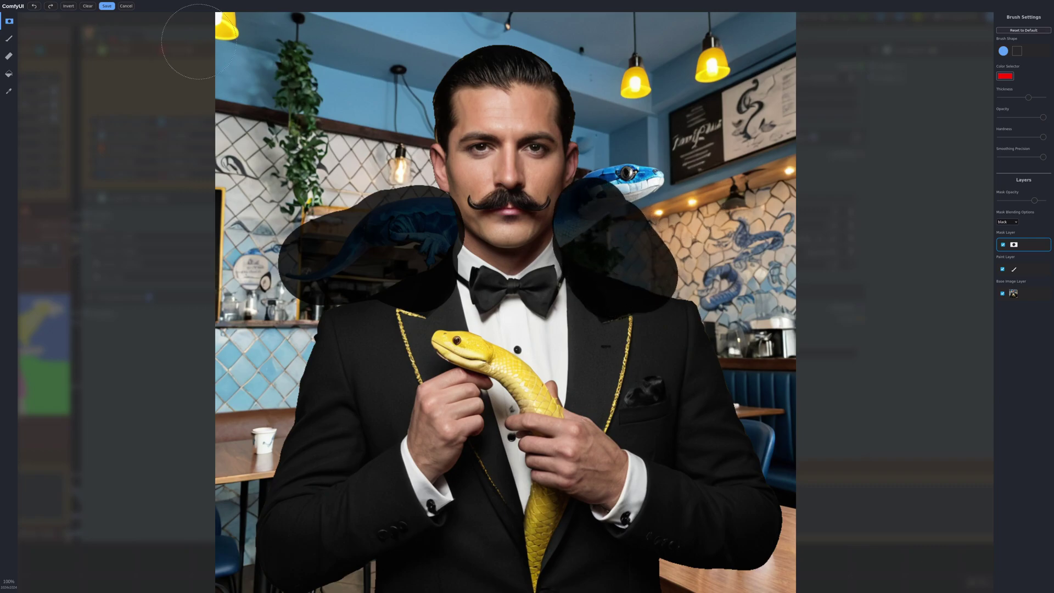
{"action": "left_click", "coordinate": [106, 6]}
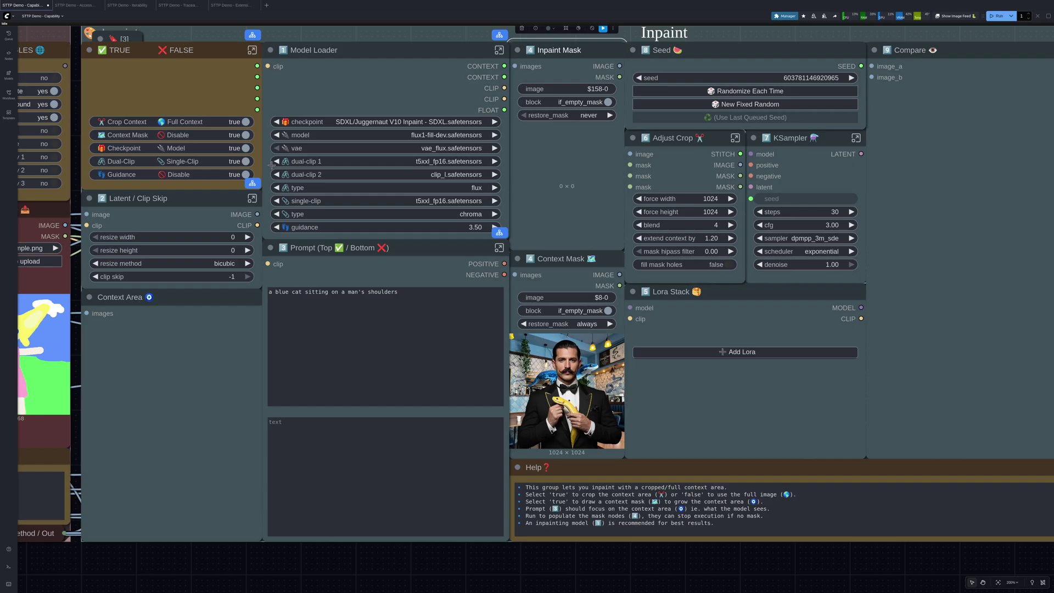
Set block to never on the Context Mask and Inpaint Mask nodes, and run the workflow to inpaint the blue cat.
{"action": "left_click_drag", "start_coordinate": [644, 263], "coordinate": [632, 270]}
{"action": "scroll", "coordinate": [532, 206], "scroll_direction": "down", "scroll_amount": 1}
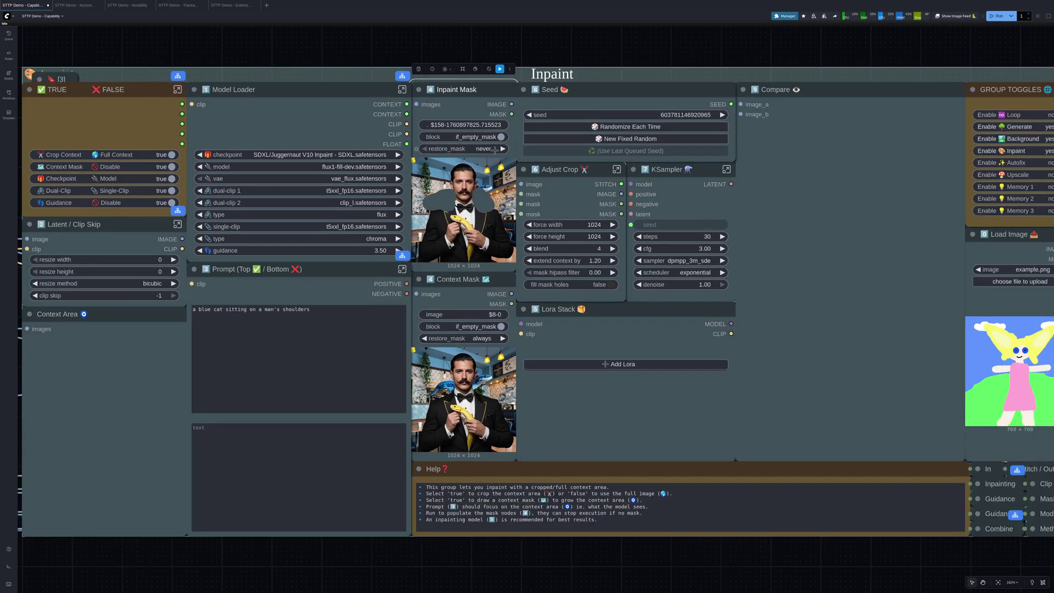
{"action": "left_click", "coordinate": [497, 326]}
{"action": "left_click", "coordinate": [486, 136]}
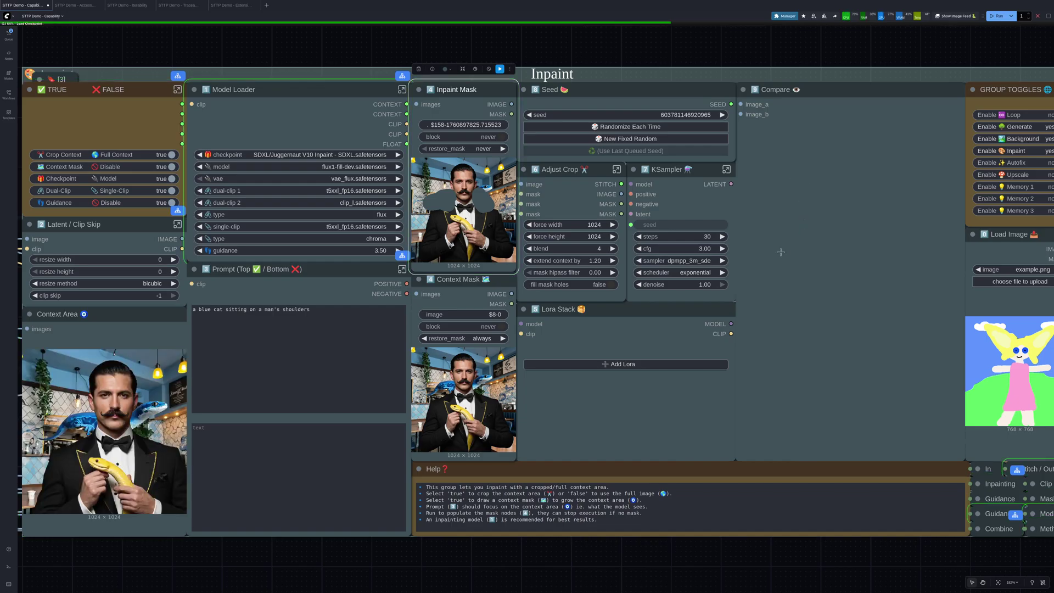
{"action": "mouse_move", "coordinate": [788, 247]}
{"action": "left_mouse_down"}
{"action": "mouse_move", "coordinate": [828, 224]}
{"action": "mouse_move", "coordinate": [803, 242]}
{"action": "left_mouse_up"}
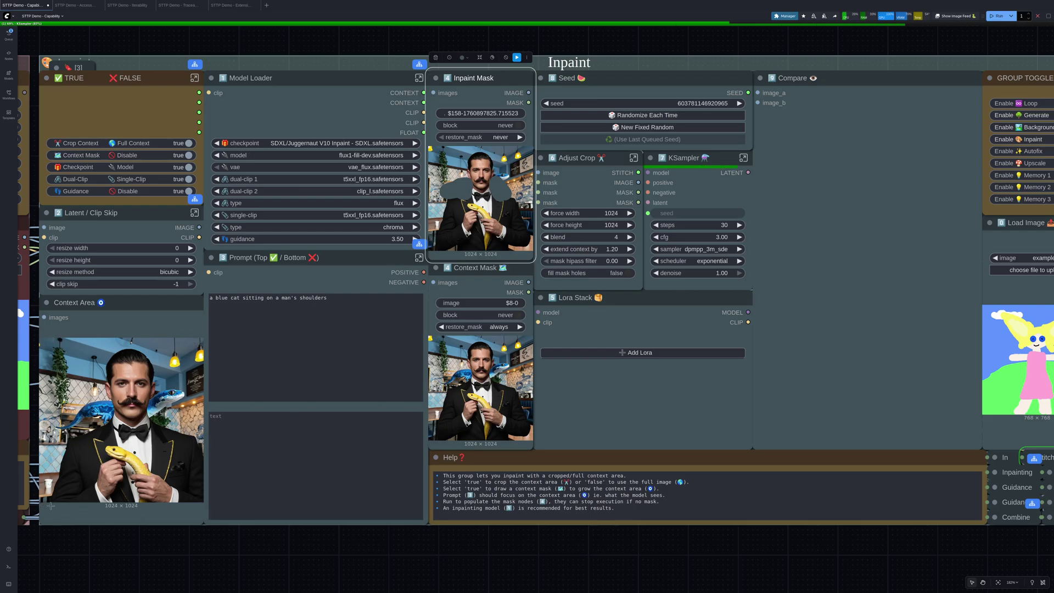
{"action": "left_click_drag", "start_coordinate": [714, 405], "coordinate": [488, 421]}
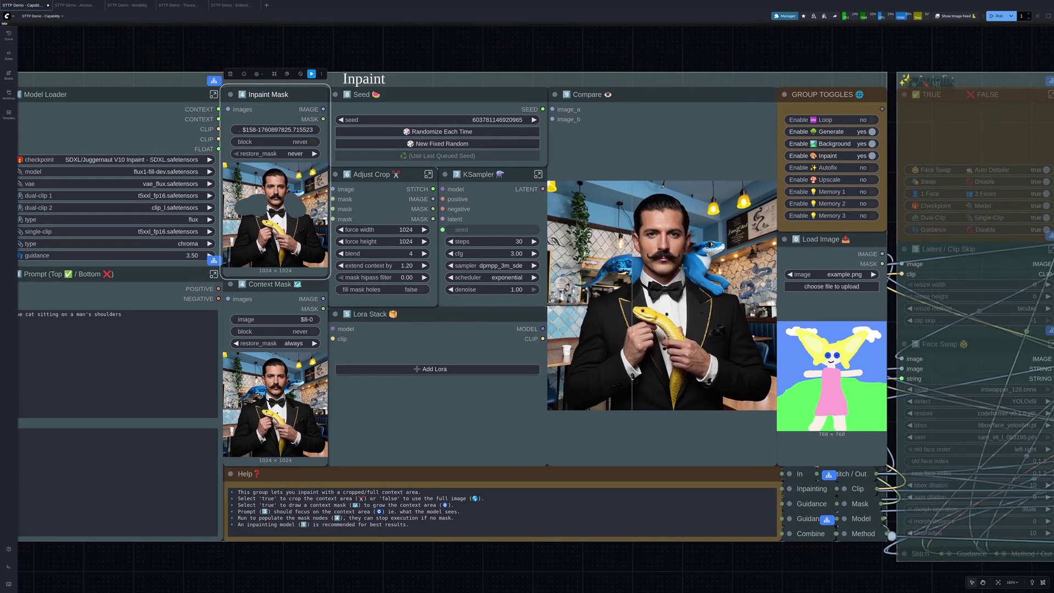
Enable the Autofix group and run the workflow to swap the man's face with the gigachad.png face.
{"action": "mouse_move", "coordinate": [845, 277]}
{"action": "left_mouse_down"}
{"action": "mouse_move", "coordinate": [756, 248]}
{"action": "mouse_move", "coordinate": [624, 243]}
{"action": "left_mouse_up"}
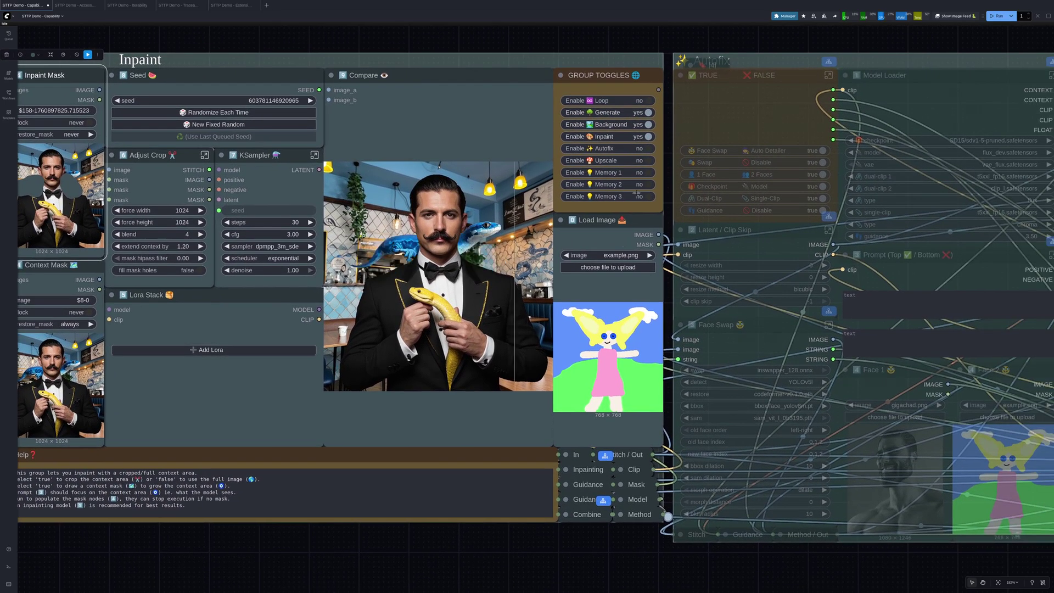
{"action": "left_click", "coordinate": [624, 150]}
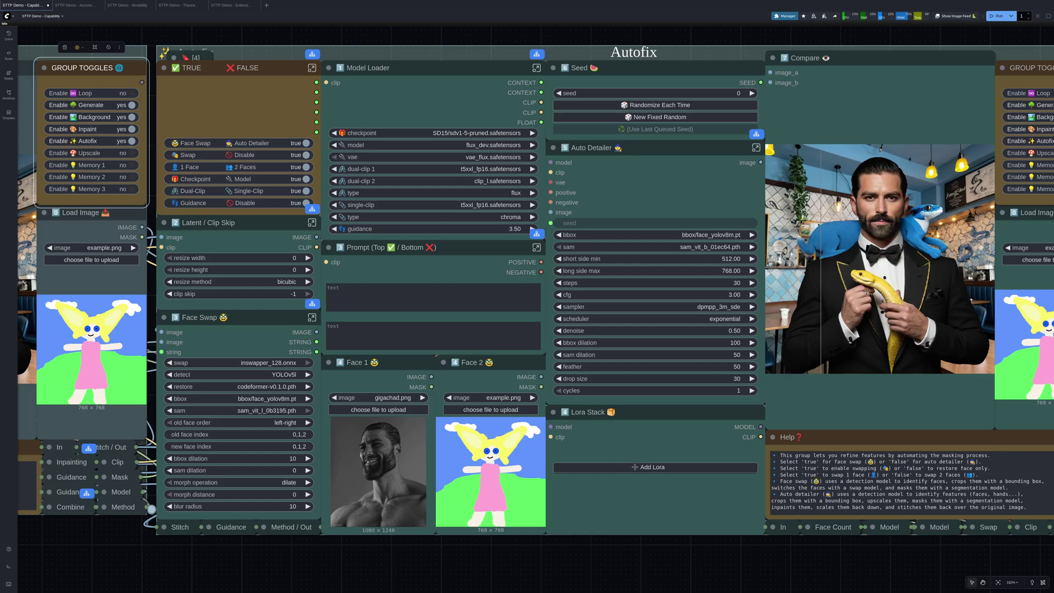
Enable the Upscale group and run the workflow to upscale the face-swapped image.
{"action": "left_click_drag", "start_coordinate": [952, 274], "coordinate": [488, 295]}
{"action": "left_click", "coordinate": [620, 176]}
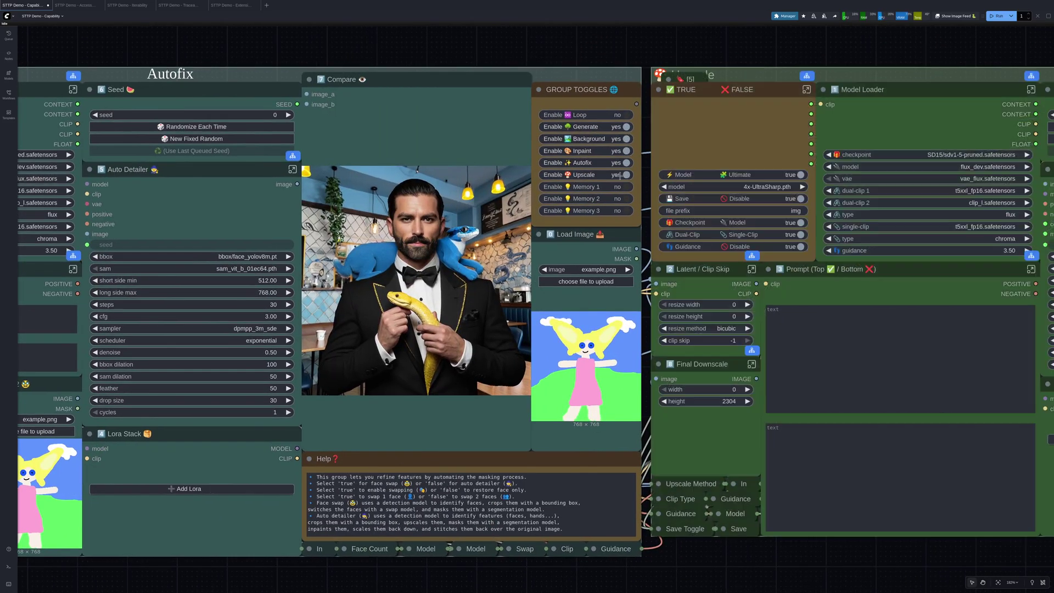
{"action": "left_click_drag", "start_coordinate": [880, 238], "coordinate": [405, 241]}
{"action": "scroll", "coordinate": [404, 241], "scroll_direction": "right", "scroll_amount": 3}
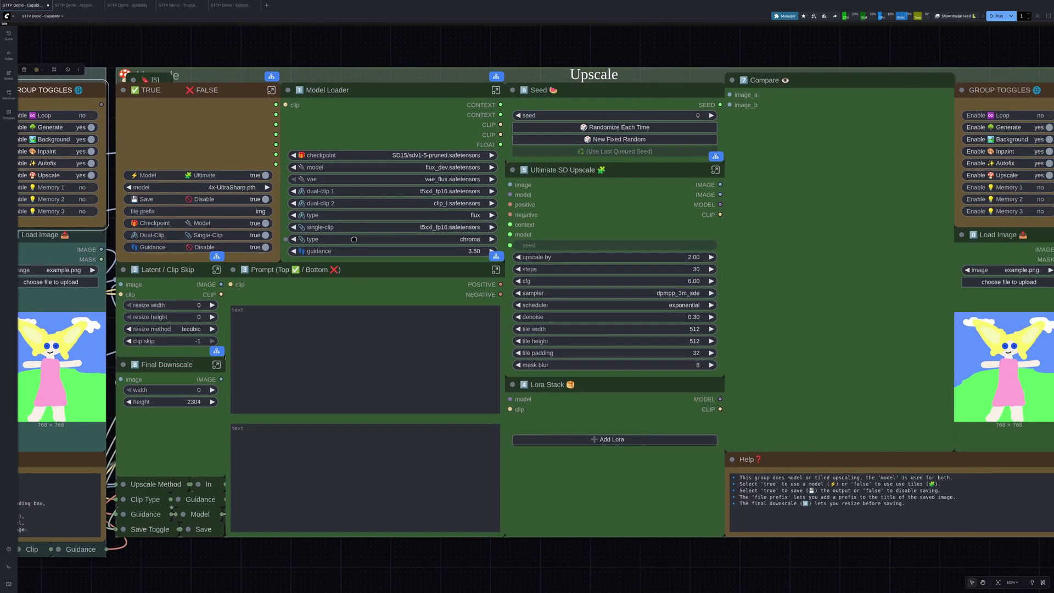
{"action": "left_click", "coordinate": [996, 16]}
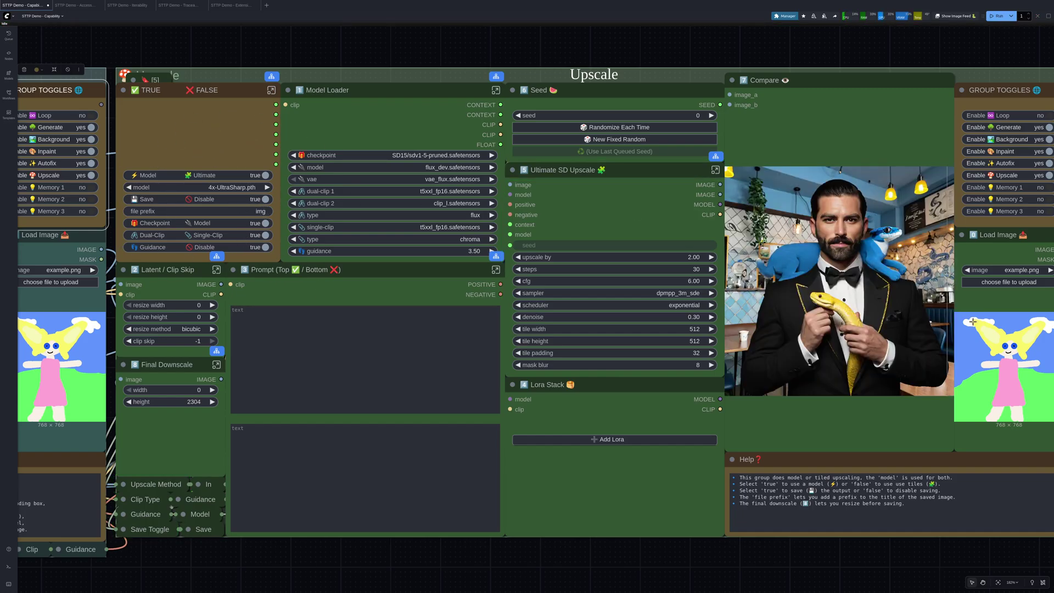
{"action": "scroll", "coordinate": [903, 245], "scroll_direction": "up", "scroll_amount": 10}
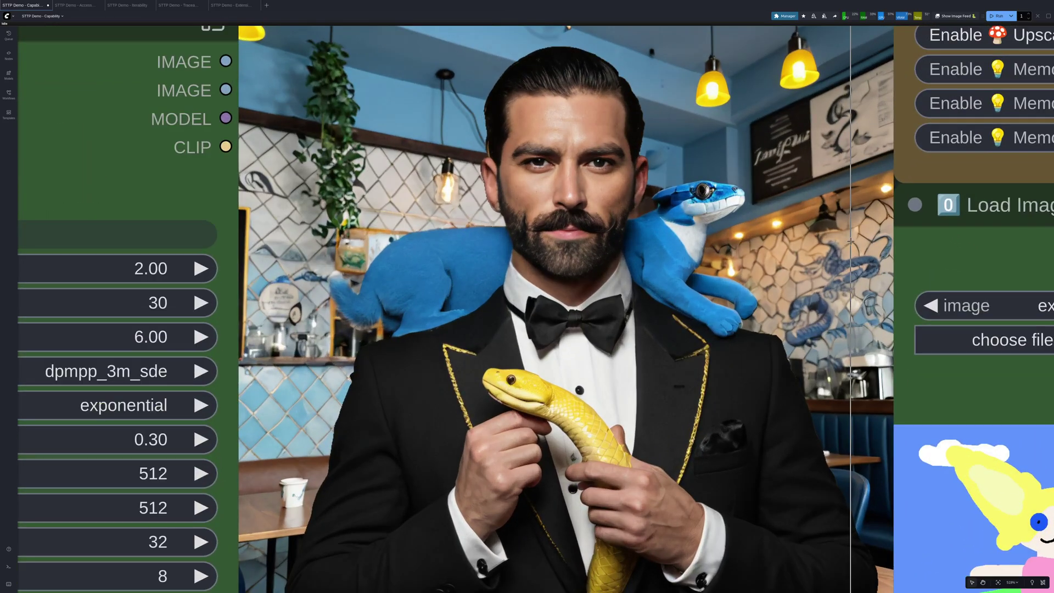
{"action": "scroll", "coordinate": [850, 241], "scroll_direction": "down", "scroll_amount": 8}
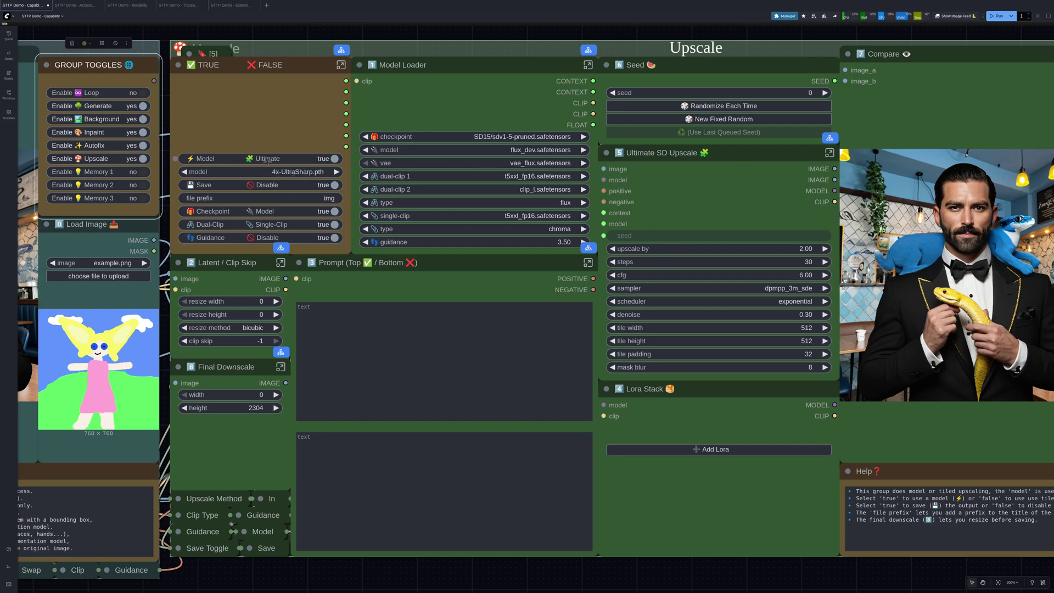
{"action": "scroll", "coordinate": [551, 188], "scroll_direction": "down", "scroll_amount": 4}
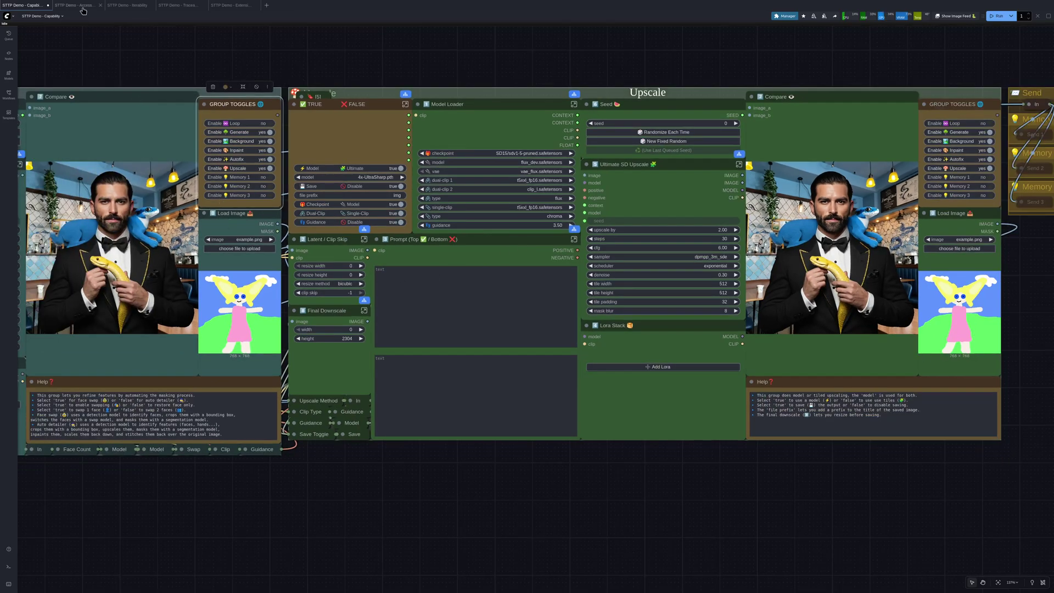
Switch to the STTP Demo - Accessibility workflow and run its full chain of groups.
{"action": "left_click", "coordinate": [82, 7]}
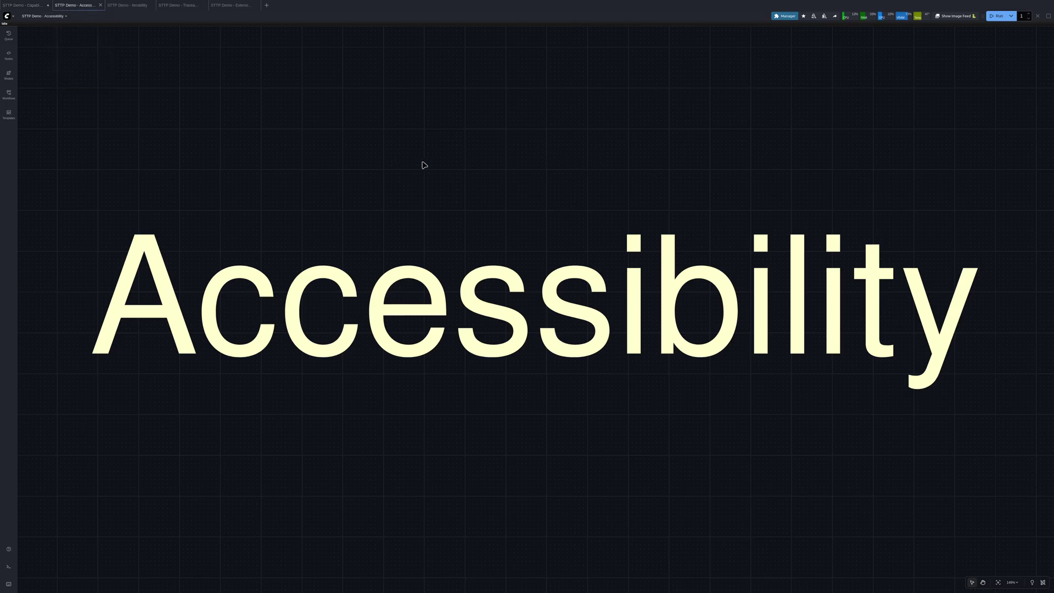
{"action": "scroll", "coordinate": [655, 196], "scroll_direction": "down", "scroll_amount": 2}
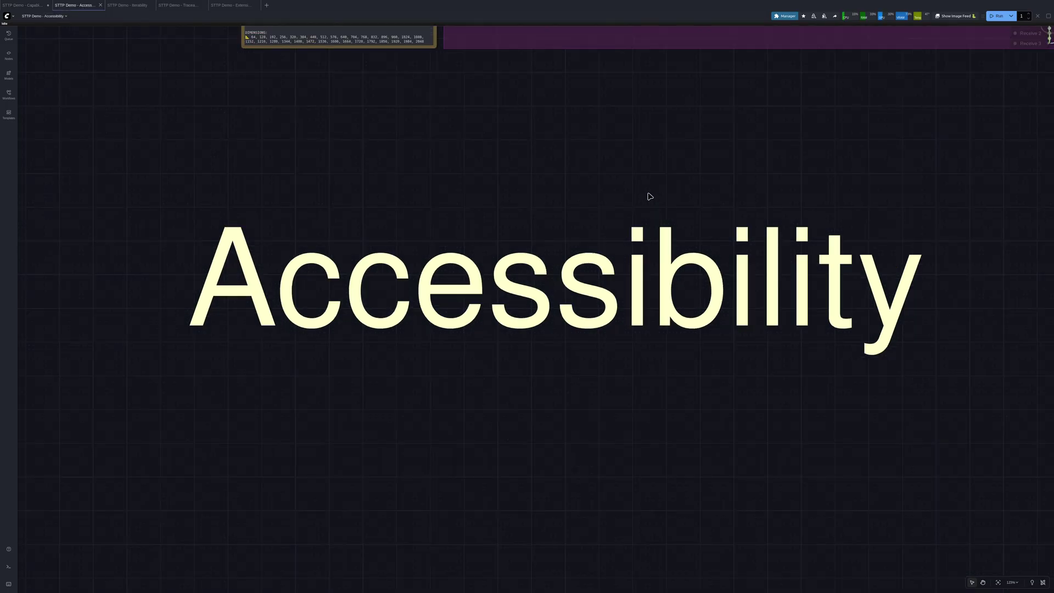
{"action": "scroll", "coordinate": [649, 194], "scroll_direction": "down", "scroll_amount": 1}
{"action": "left_click_drag", "start_coordinate": [717, 212], "coordinate": [341, 373]}
{"action": "left_click_drag", "start_coordinate": [578, 286], "coordinate": [392, 349]}
{"action": "scroll", "coordinate": [391, 346], "scroll_direction": "down", "scroll_amount": 6}
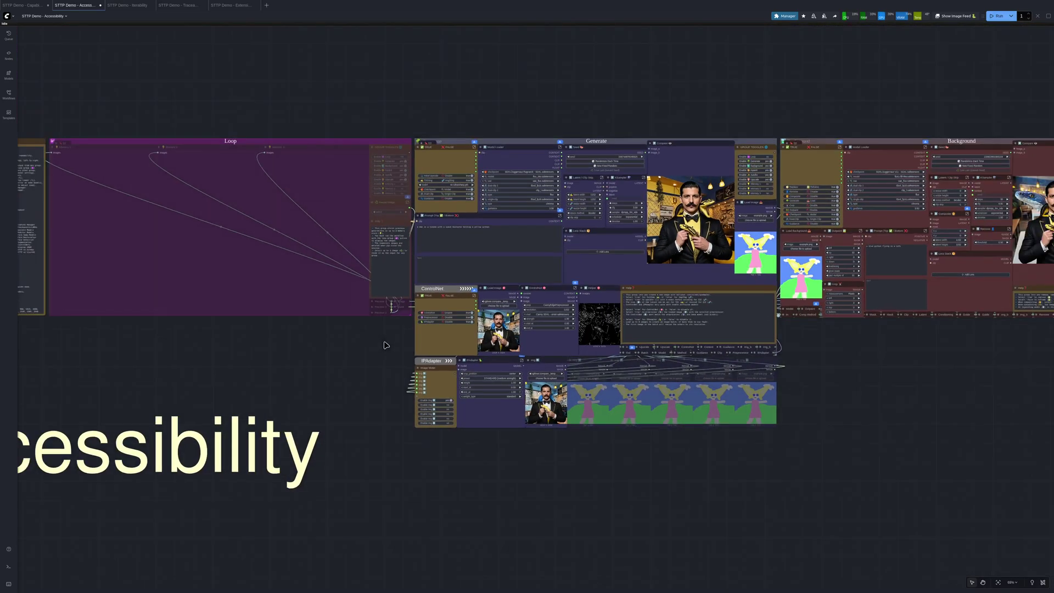
{"action": "scroll", "coordinate": [511, 338], "scroll_direction": "down", "scroll_amount": 1}
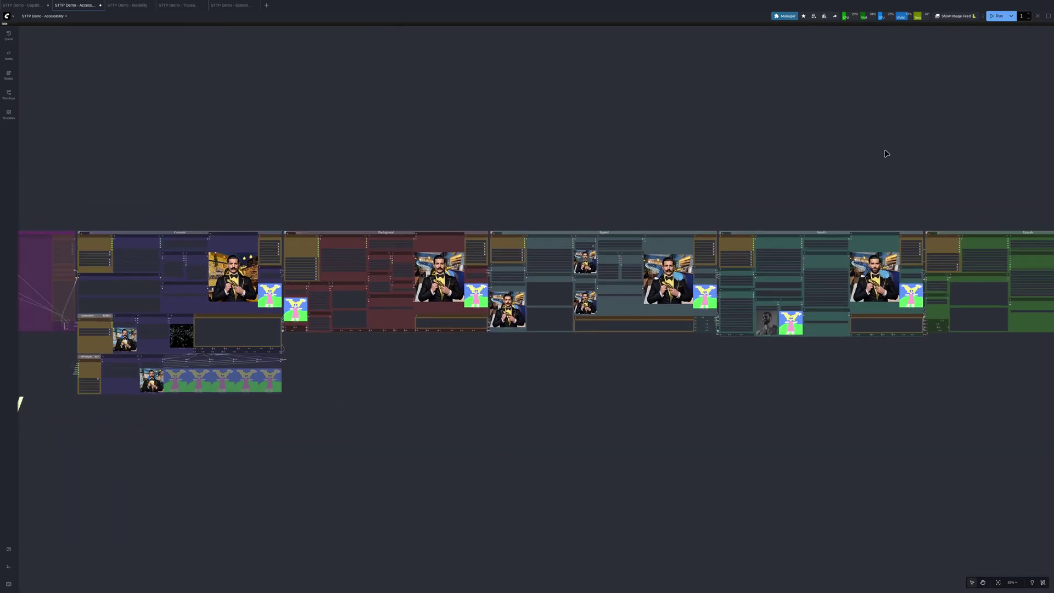
{"action": "left_click", "coordinate": [993, 18]}
{"action": "left_click_drag", "start_coordinate": [843, 199], "coordinate": [812, 188]}
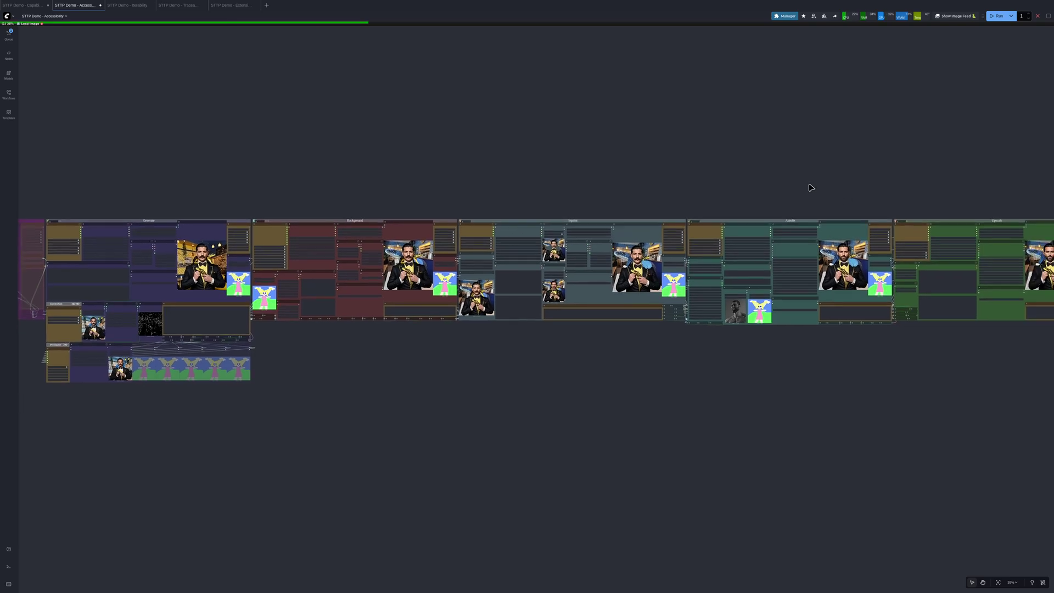
{"action": "scroll", "coordinate": [811, 188], "scroll_direction": "down", "scroll_amount": 2}
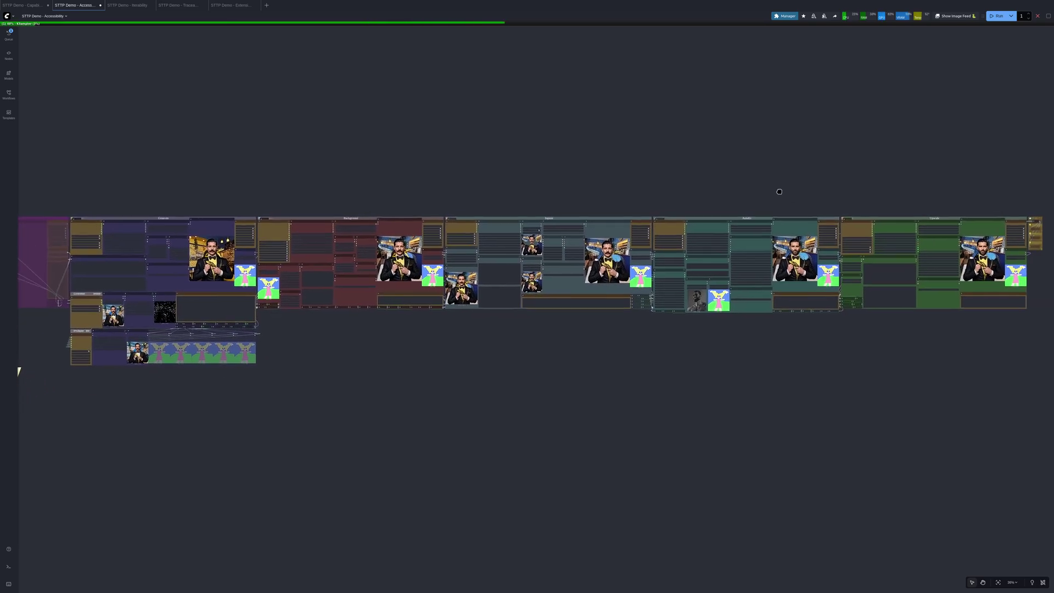
Examine the Background, Inpaint and Autofix groups and their image previews during the run, and dismiss the InpaintCropImproved error report.
{"action": "left_click_drag", "start_coordinate": [777, 191], "coordinate": [779, 201]}
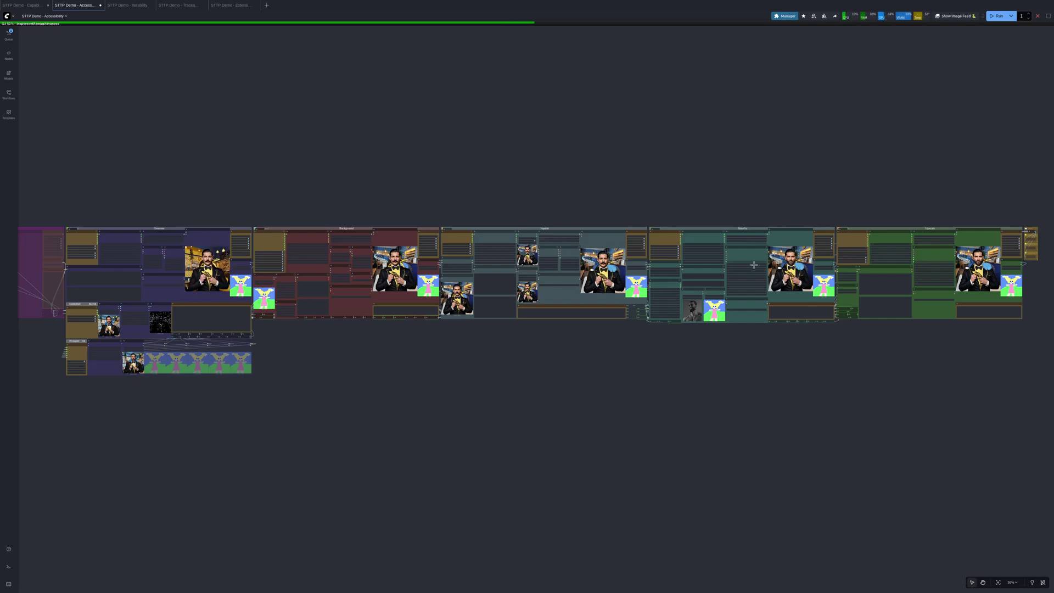
{"action": "scroll", "coordinate": [614, 292], "scroll_direction": "up", "scroll_amount": 1}
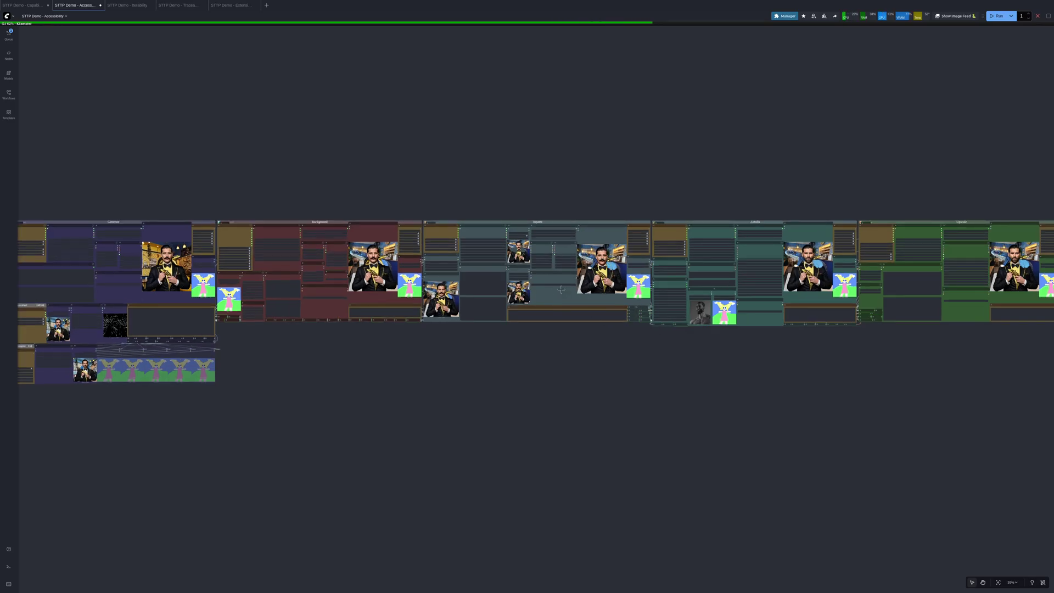
{"action": "scroll", "coordinate": [562, 305], "scroll_direction": "up", "scroll_amount": 5}
{"action": "left_click_drag", "start_coordinate": [544, 287], "coordinate": [667, 303]}
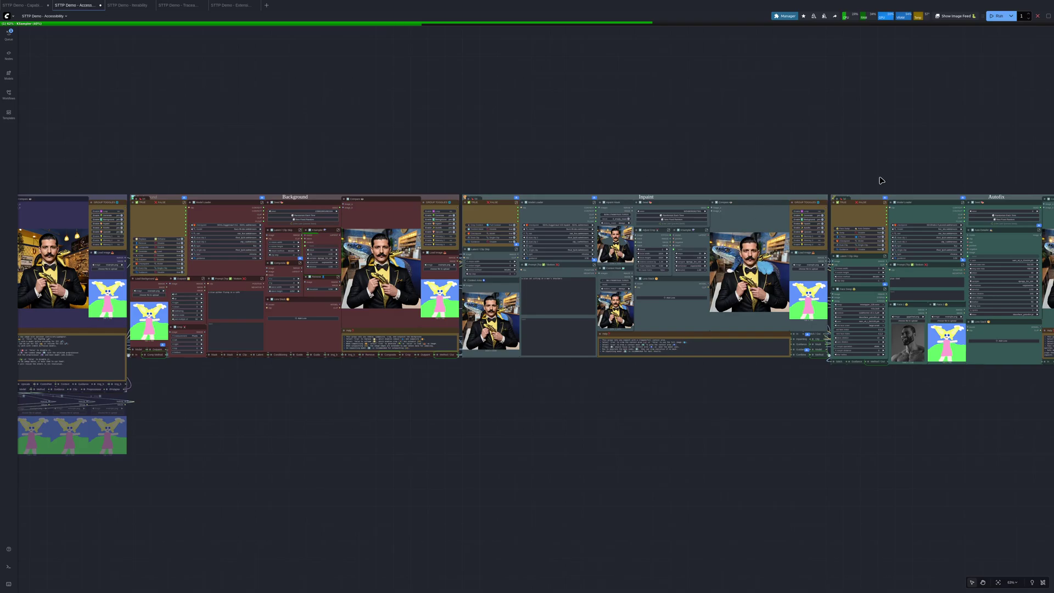
{"action": "left_click_drag", "start_coordinate": [879, 165], "coordinate": [761, 157]}
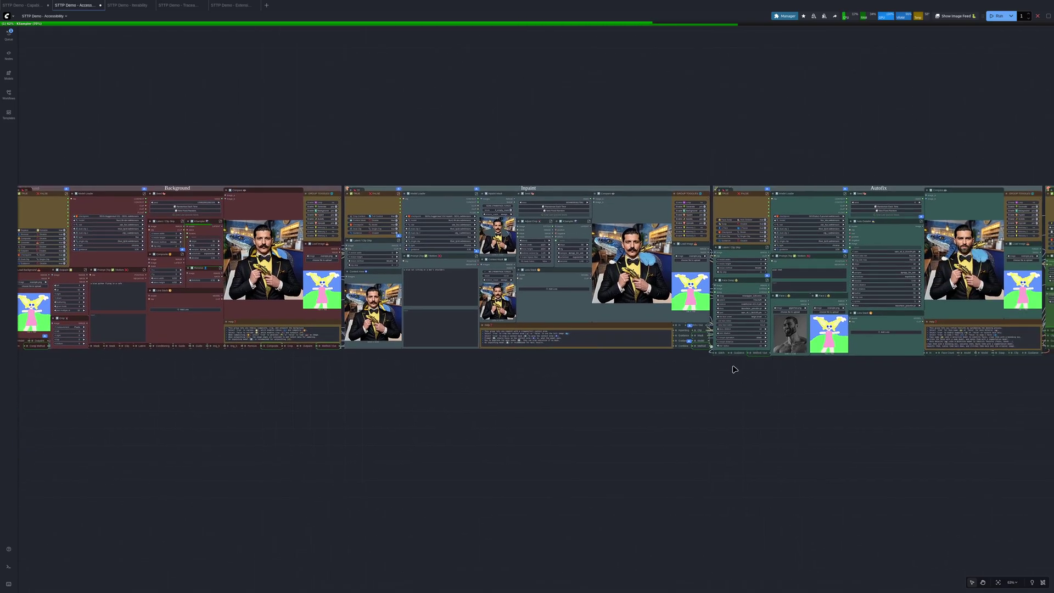
{"action": "scroll", "coordinate": [384, 332], "scroll_direction": "up", "scroll_amount": 5}
{"action": "left_click_drag", "start_coordinate": [334, 318], "coordinate": [340, 336]}
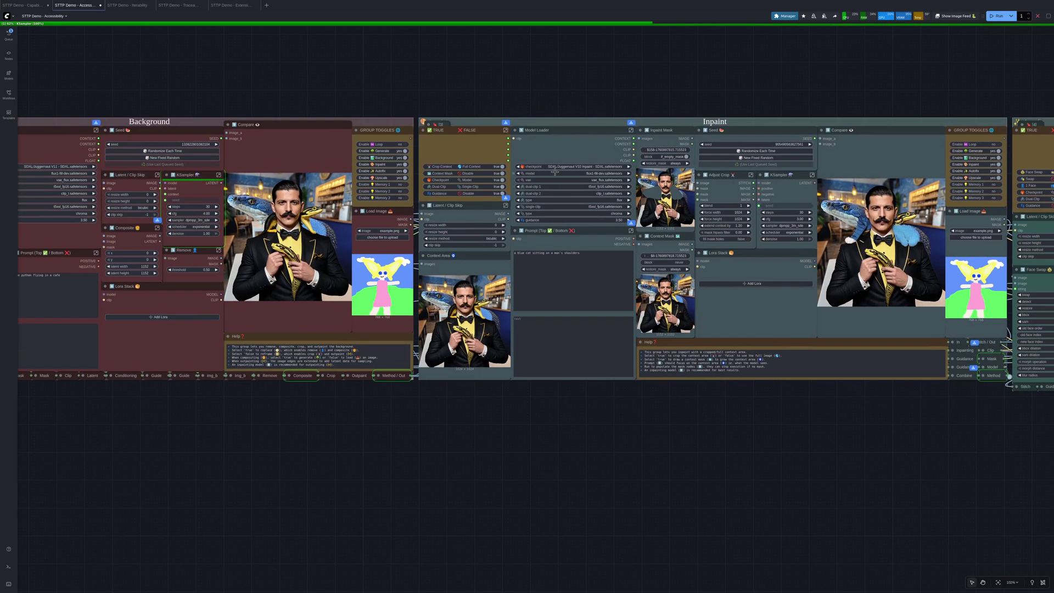
{"action": "scroll", "coordinate": [588, 151], "scroll_direction": "up", "scroll_amount": 1}
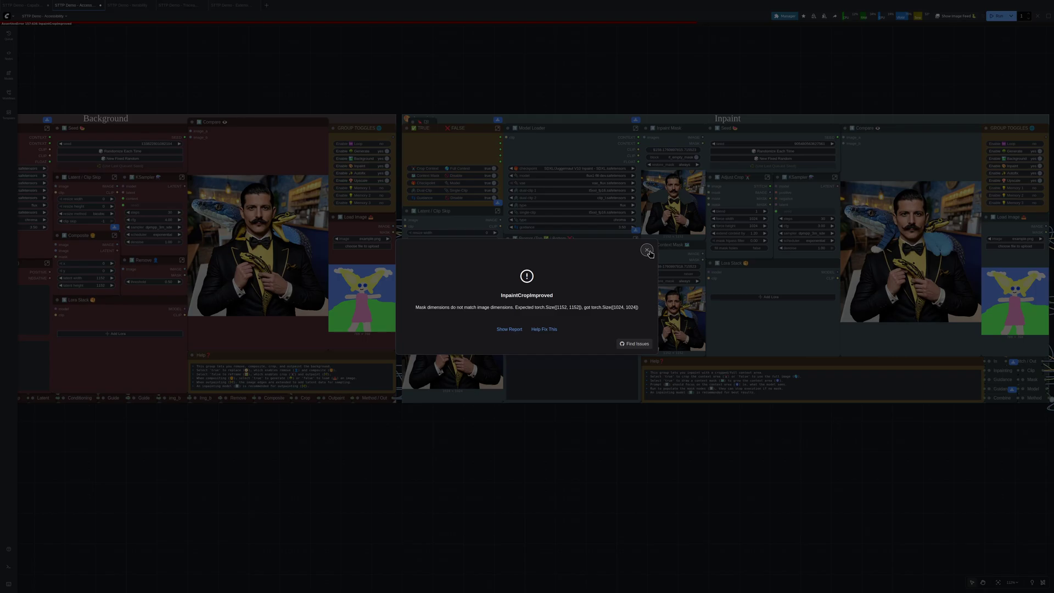
{"action": "left_click", "coordinate": [647, 250]}
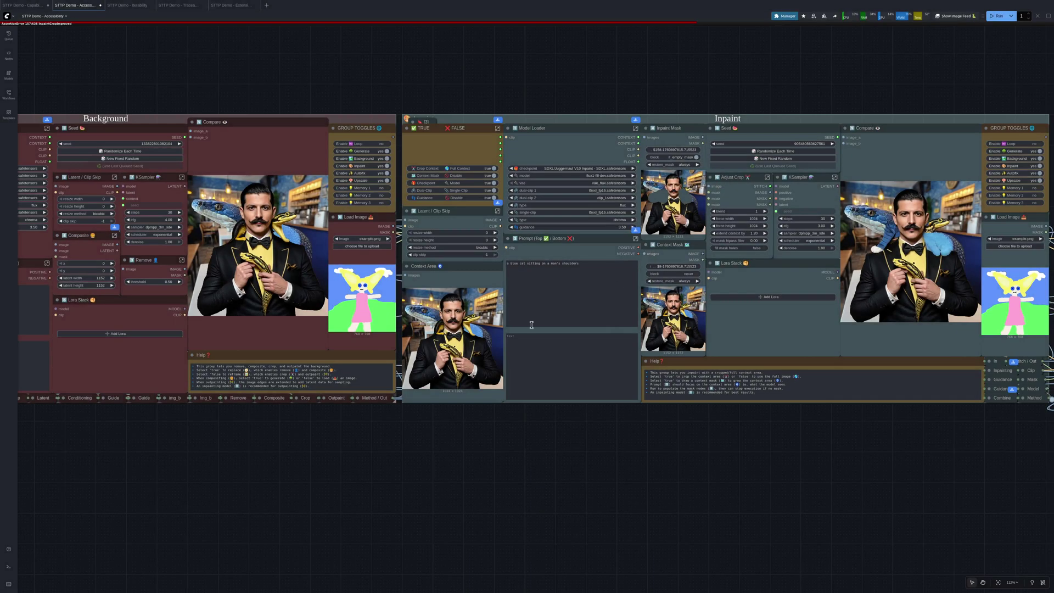
Disable the Autofix and Upscale groups using the Inpaint group's toggles.
{"action": "scroll", "coordinate": [798, 319], "scroll_direction": "right", "scroll_amount": 5}
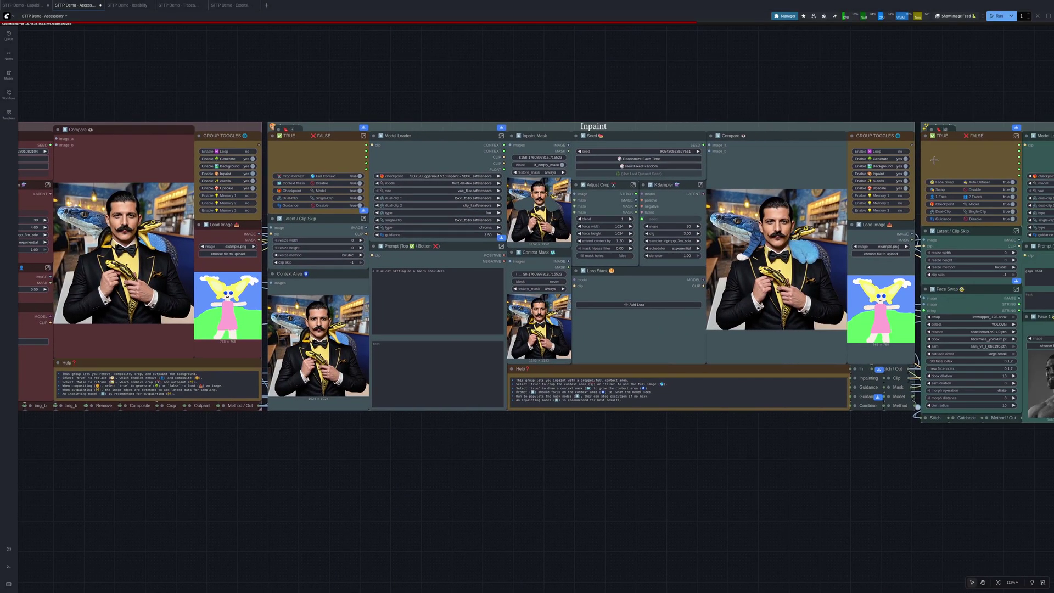
{"action": "scroll", "coordinate": [934, 161], "scroll_direction": "right", "scroll_amount": 4}
{"action": "scroll", "coordinate": [782, 187], "scroll_direction": "up", "scroll_amount": 2}
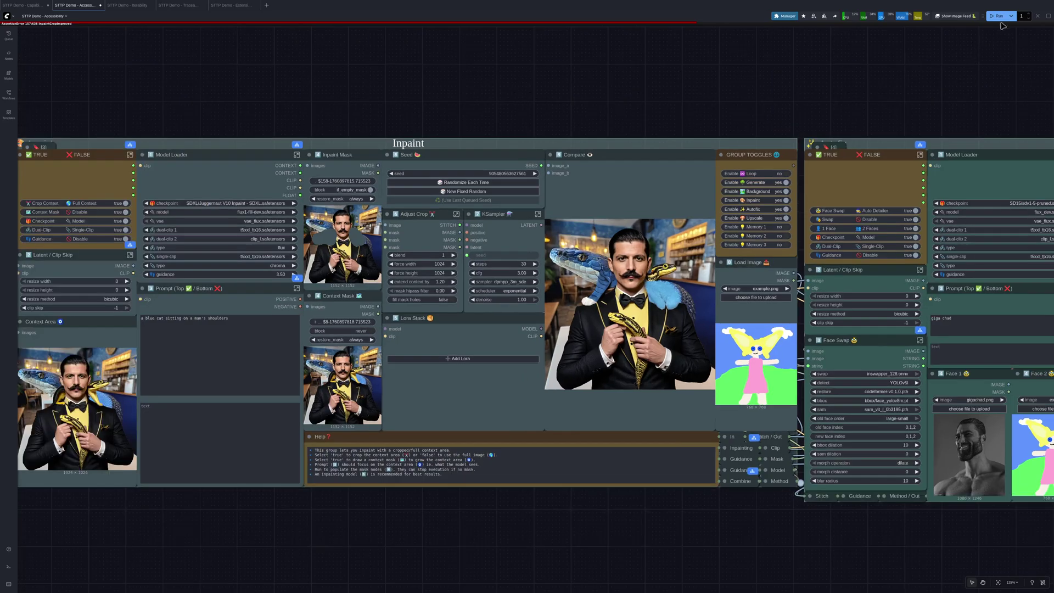
{"action": "left_click", "coordinate": [790, 215]}
{"action": "scroll", "coordinate": [620, 207], "scroll_direction": "right", "scroll_amount": 2}
{"action": "scroll", "coordinate": [620, 206], "scroll_direction": "down", "scroll_amount": 5}
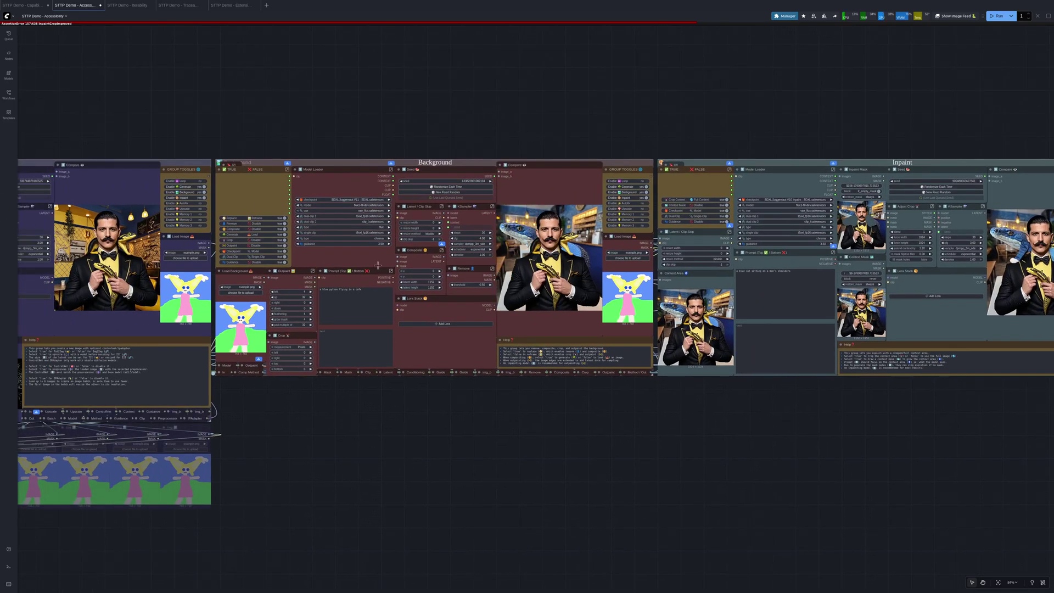
Set force width and force height to 1152 on the Inpaint group's Adjust Crop node, and try running the workflow again.
{"action": "scroll", "coordinate": [744, 283], "scroll_direction": "right", "scroll_amount": 2}
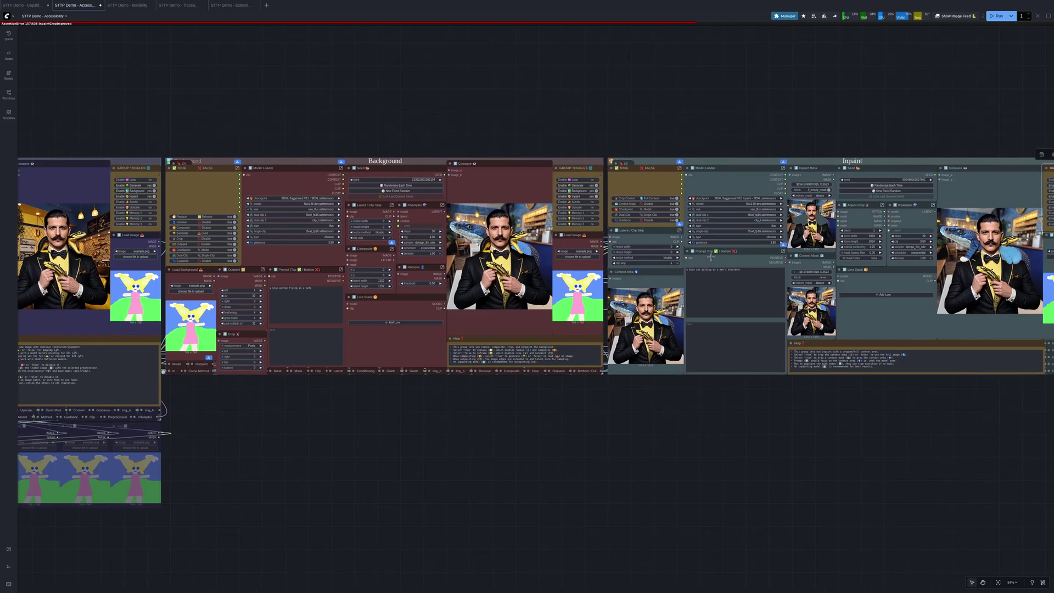
{"action": "left_click_drag", "start_coordinate": [725, 258], "coordinate": [595, 254]}
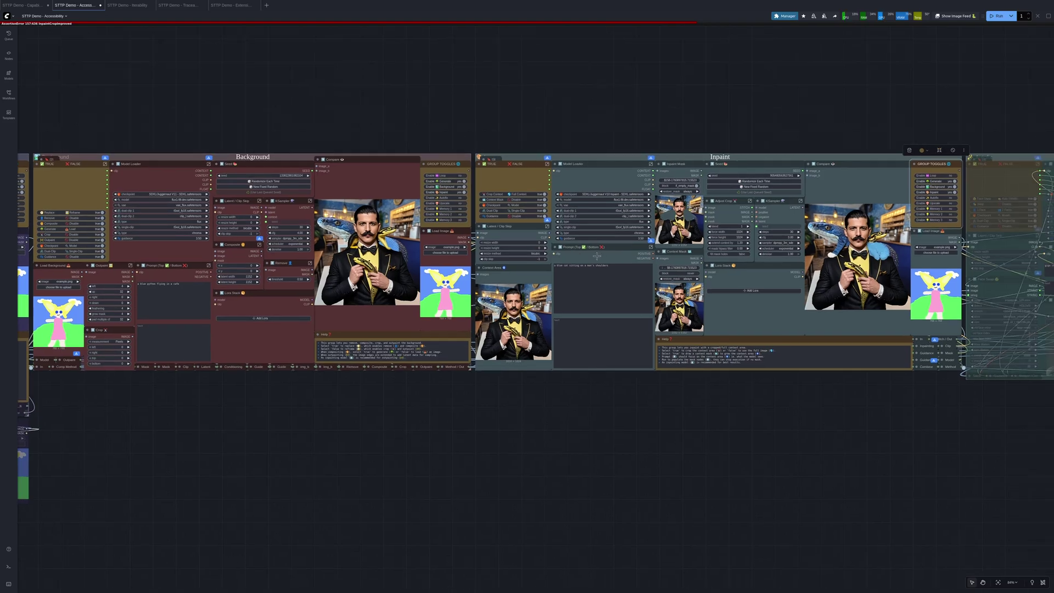
{"action": "scroll", "coordinate": [758, 242], "scroll_direction": "up", "scroll_amount": 6}
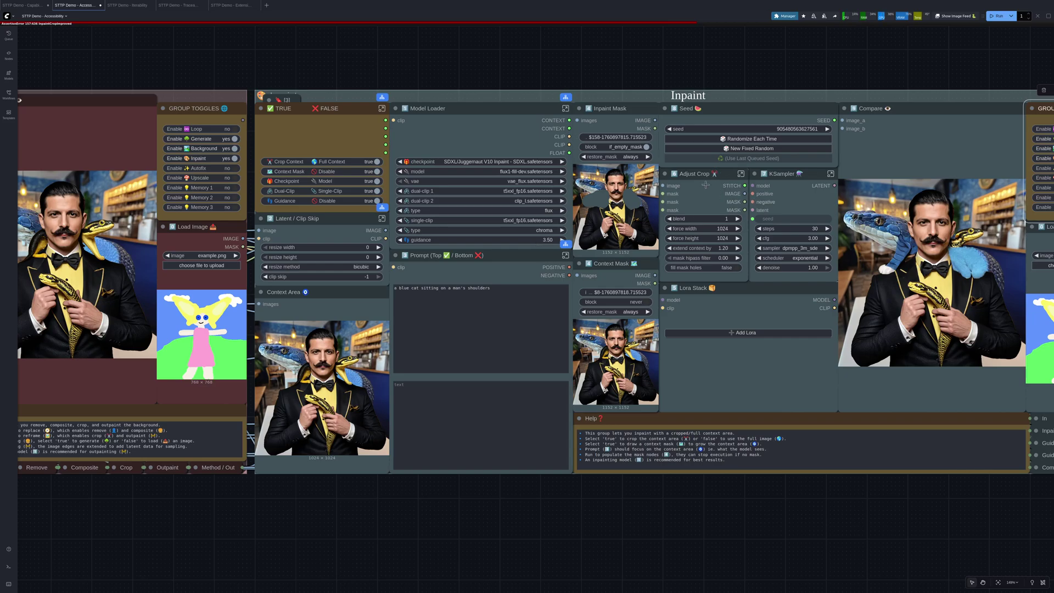
{"action": "scroll", "coordinate": [746, 241], "scroll_direction": "up", "scroll_amount": 2}
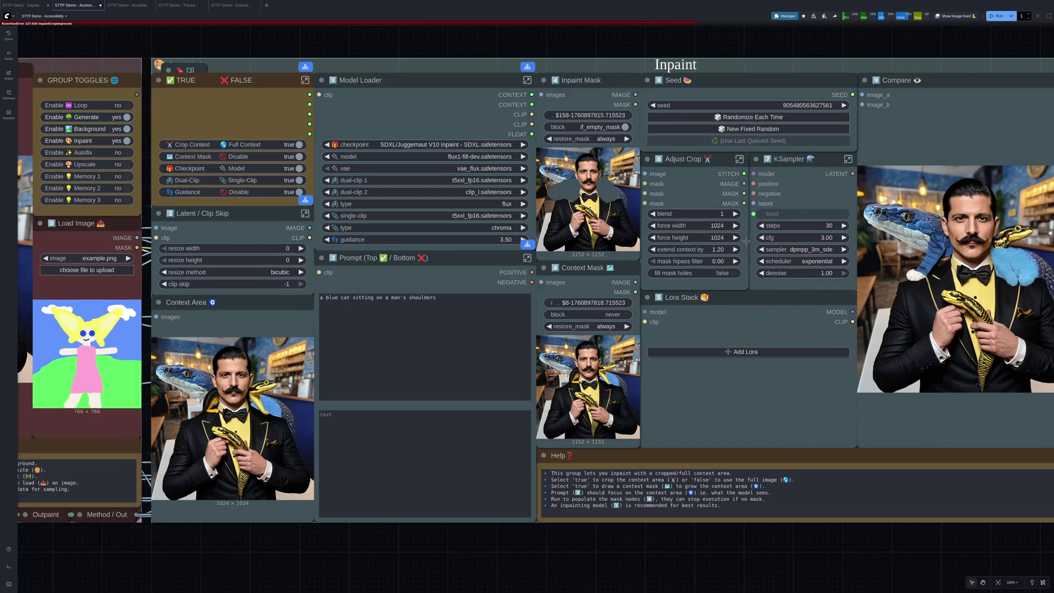
{"action": "left_click", "coordinate": [717, 226]}
{"action": "type", "text": "1152"}
{"action": "key", "text": "Return"}
{"action": "left_click", "coordinate": [713, 237]}
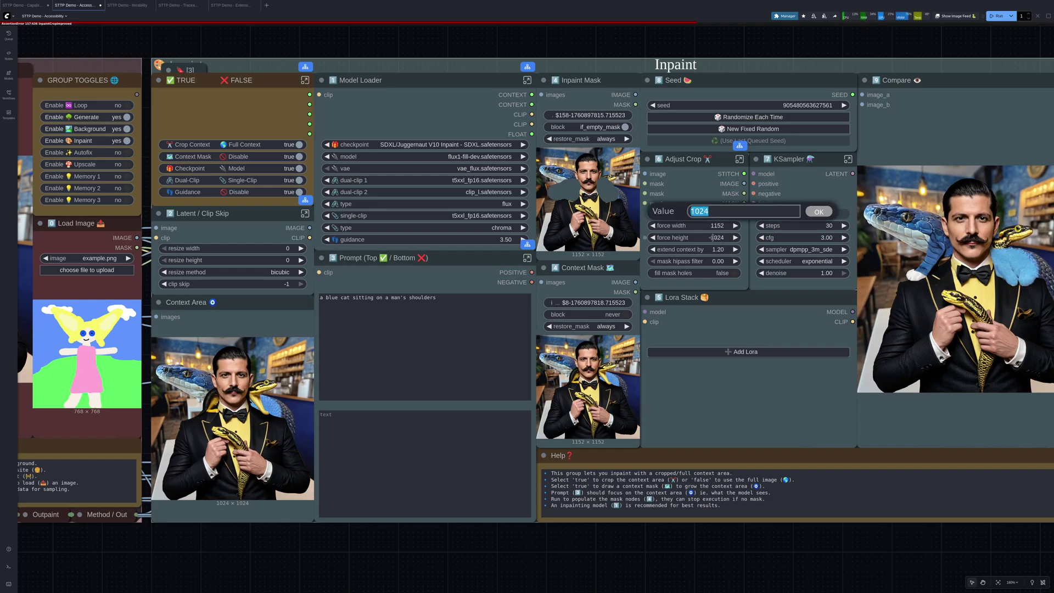
{"action": "type", "text": "1152"}
{"action": "key", "text": "Return"}
{"action": "scroll", "coordinate": [812, 93], "scroll_direction": "down", "scroll_amount": 2}
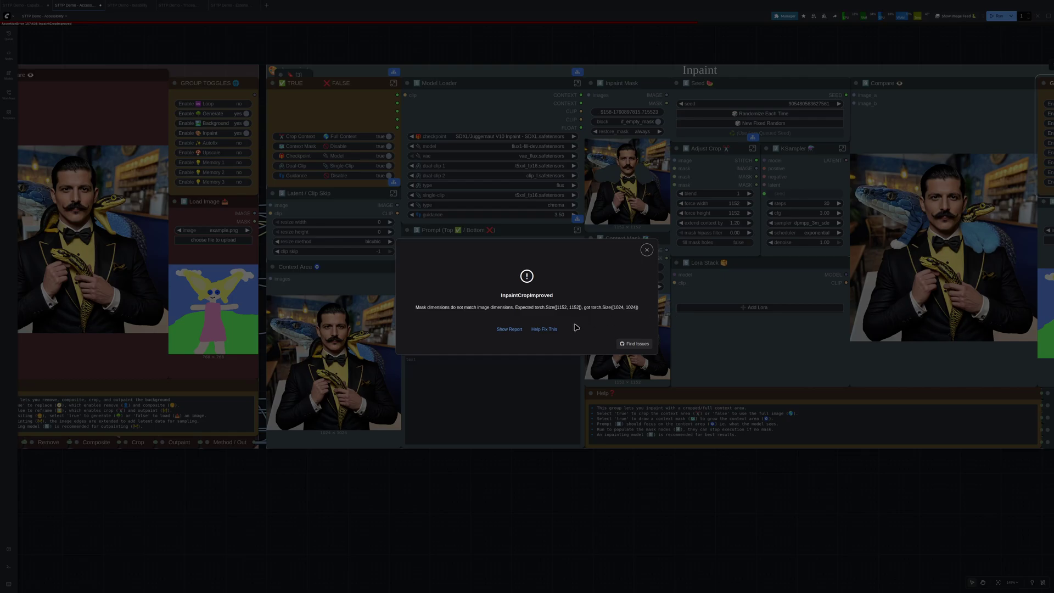
{"action": "left_click", "coordinate": [646, 250]}
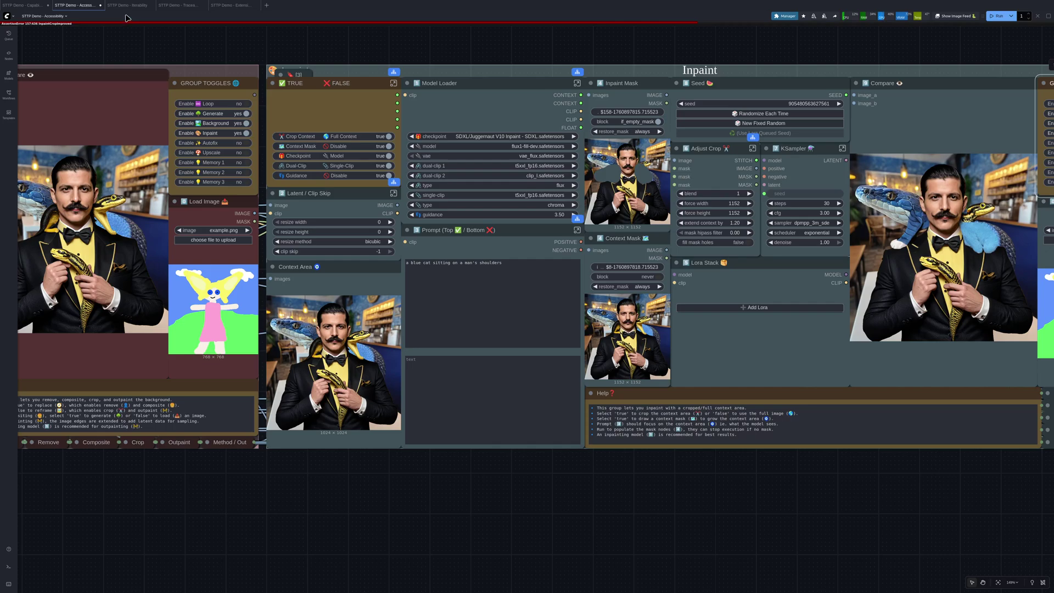
Switch to the STTP Demo - Iterability workflow and run it.
{"action": "mouse_move", "coordinate": [127, 10]}
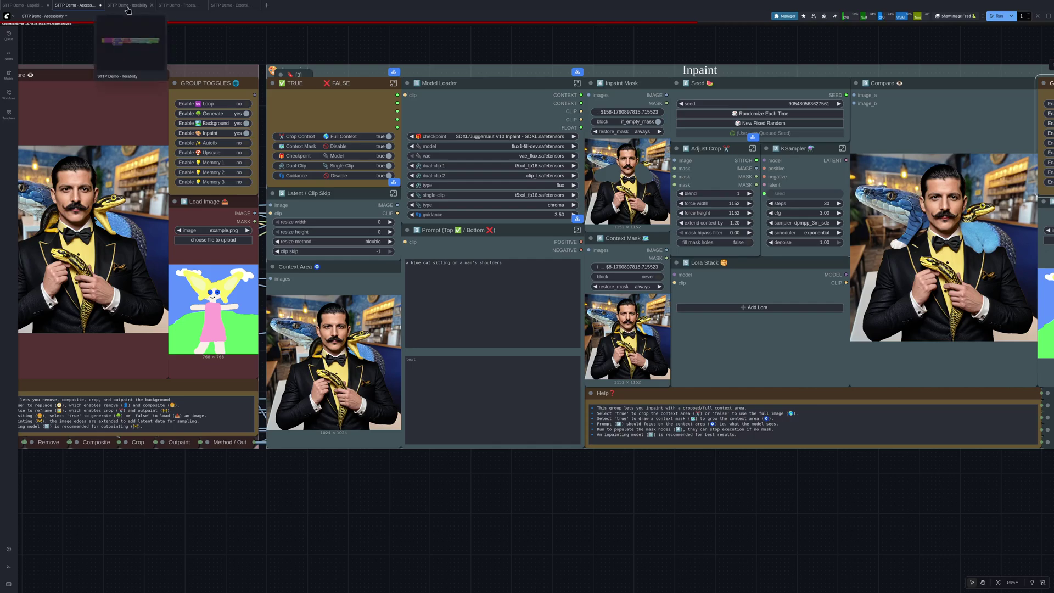
{"action": "left_click", "coordinate": [127, 8]}
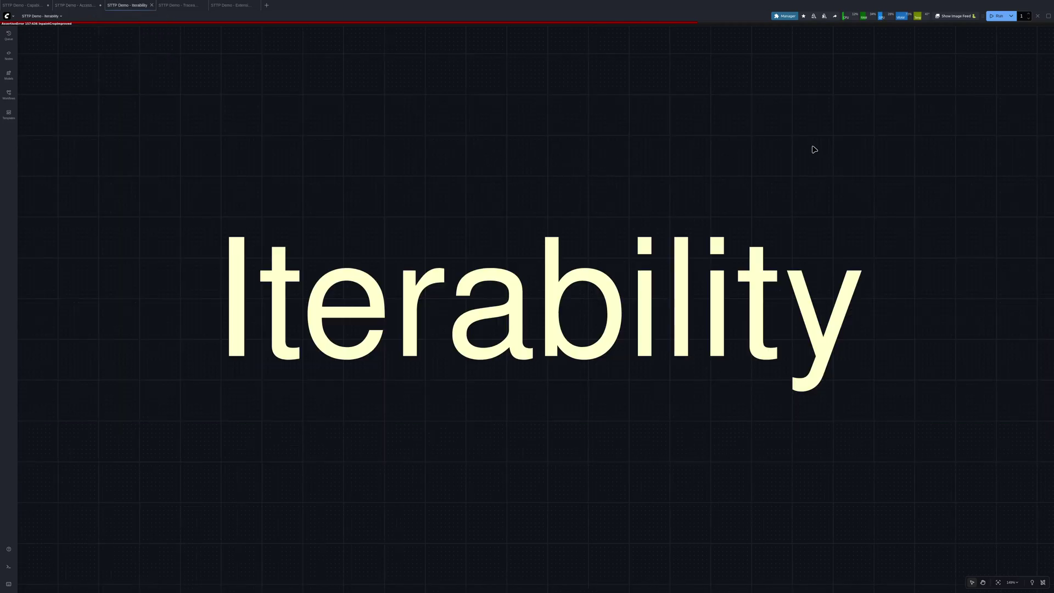
{"action": "left_click_drag", "start_coordinate": [813, 147], "coordinate": [408, 311]}
{"action": "scroll", "coordinate": [591, 255], "scroll_direction": "down", "scroll_amount": 4}
{"action": "left_click_drag", "start_coordinate": [607, 258], "coordinate": [322, 324]}
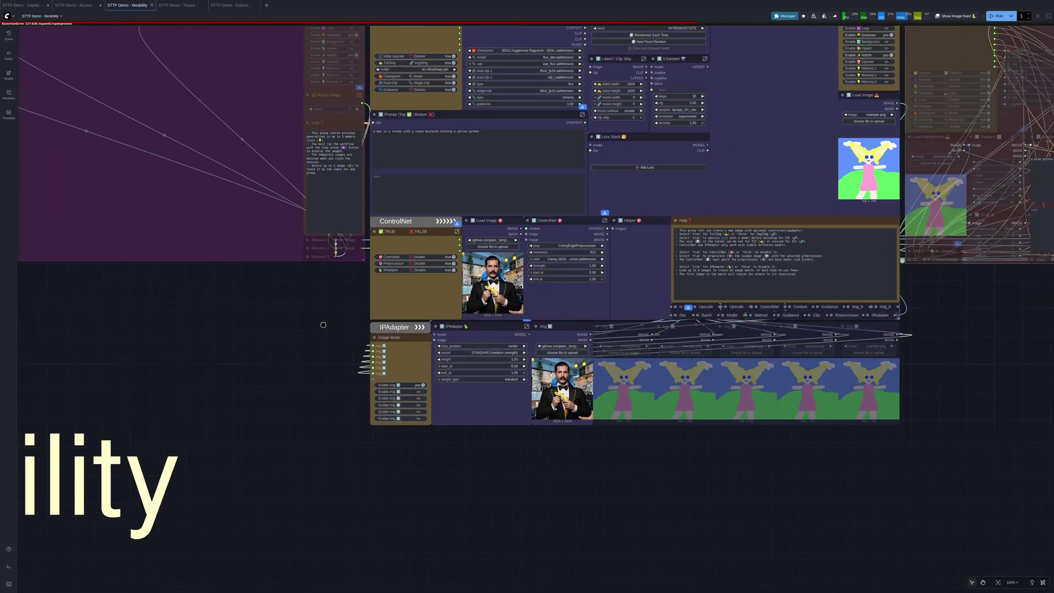
{"action": "left_click_drag", "start_coordinate": [820, 115], "coordinate": [689, 258]}
{"action": "left_click", "coordinate": [995, 17]}
{"action": "left_click_drag", "start_coordinate": [726, 146], "coordinate": [709, 77]}
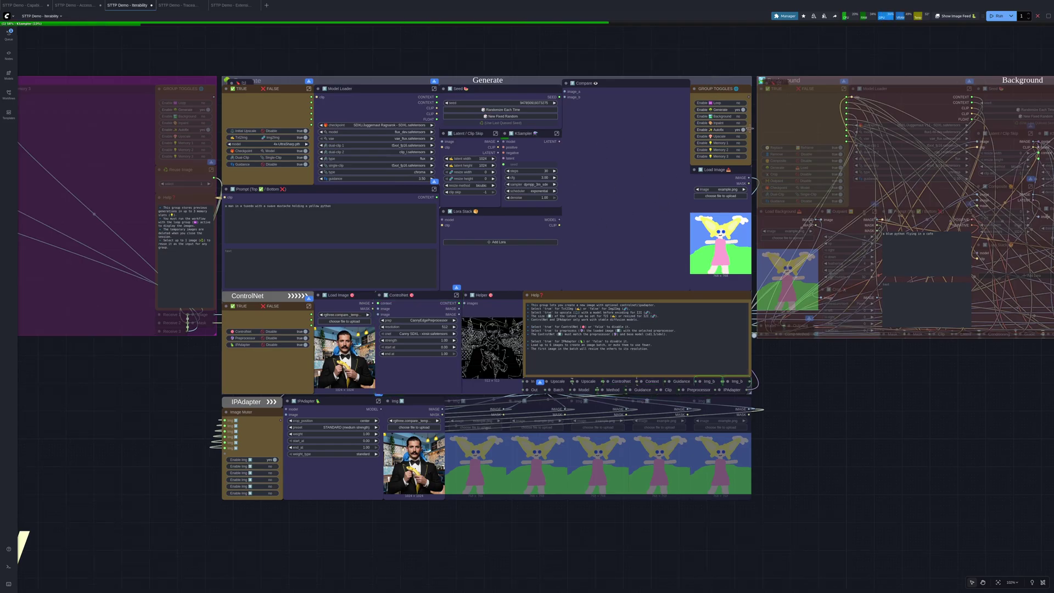
Examine the Generate group's settings and toggles, and inspect the face-swap result in the Autofix group's Compare node.
{"action": "scroll", "coordinate": [772, 116], "scroll_direction": "up", "scroll_amount": 1}
{"action": "scroll", "coordinate": [772, 116], "scroll_direction": "up", "scroll_amount": 2}
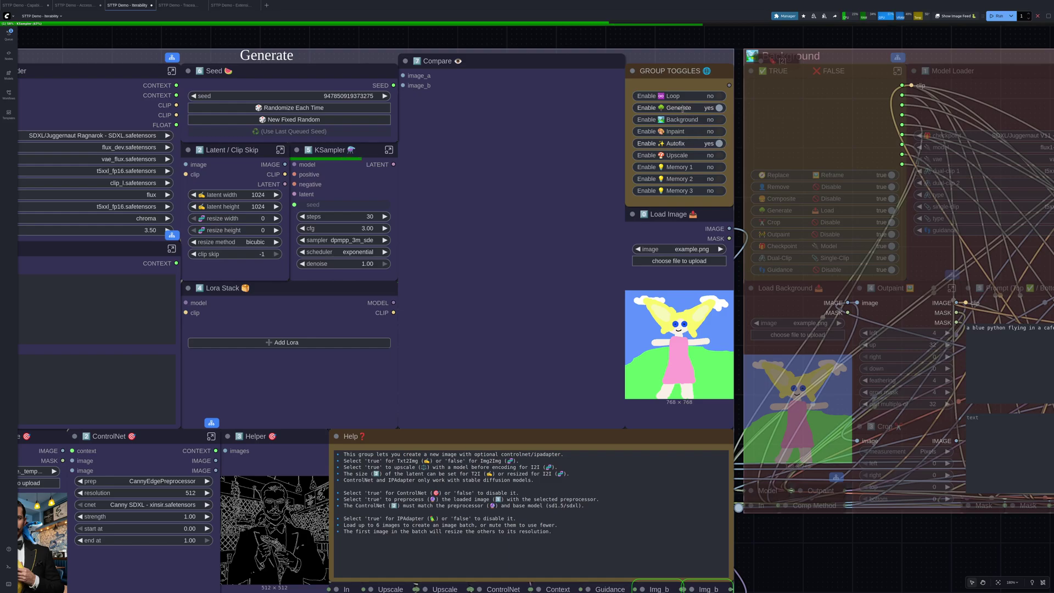
{"action": "scroll", "coordinate": [509, 160], "scroll_direction": "down", "scroll_amount": 8}
{"action": "left_click_drag", "start_coordinate": [687, 310], "coordinate": [199, 312]}
{"action": "left_click_drag", "start_coordinate": [762, 344], "coordinate": [304, 347]}
{"action": "left_click_drag", "start_coordinate": [661, 357], "coordinate": [431, 354]}
{"action": "scroll", "coordinate": [742, 200], "scroll_direction": "up", "scroll_amount": 5}
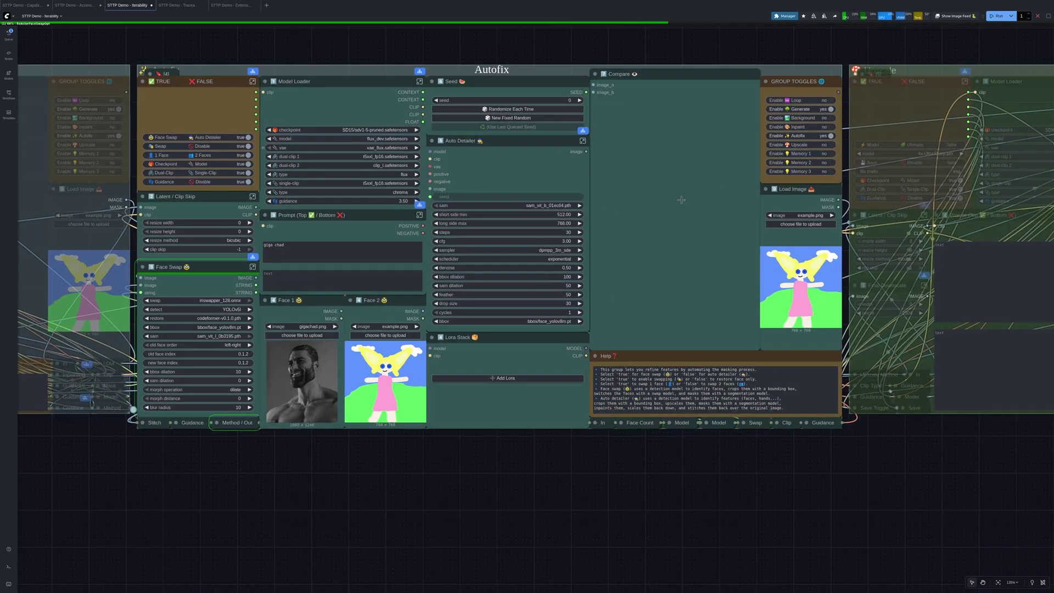
{"action": "scroll", "coordinate": [672, 196], "scroll_direction": "up", "scroll_amount": 2}
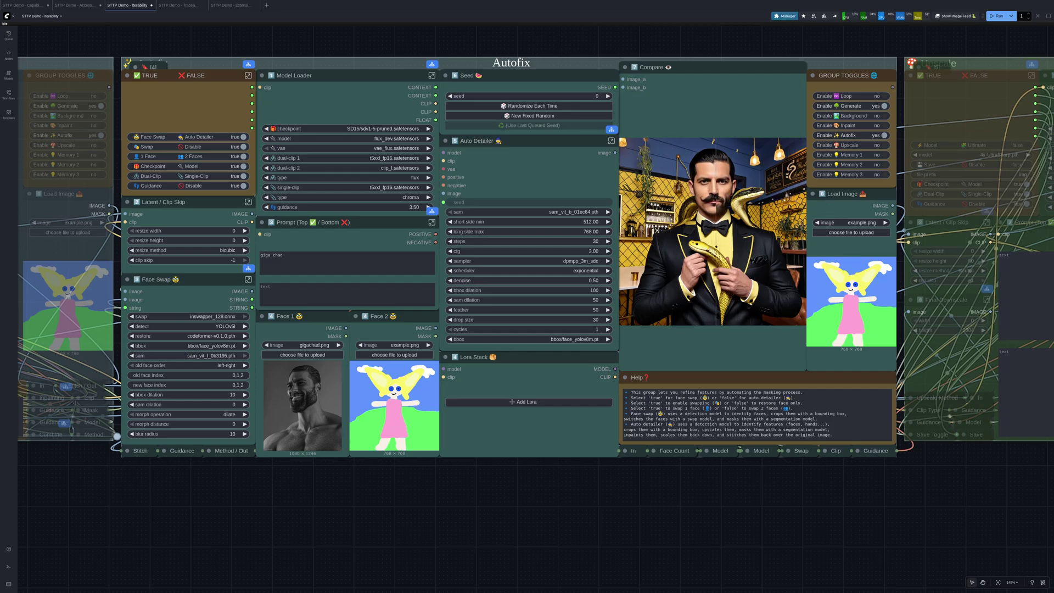
{"action": "left_click_drag", "start_coordinate": [727, 219], "coordinate": [805, 223]}
{"action": "scroll", "coordinate": [941, 162], "scroll_direction": "down", "scroll_amount": 3}
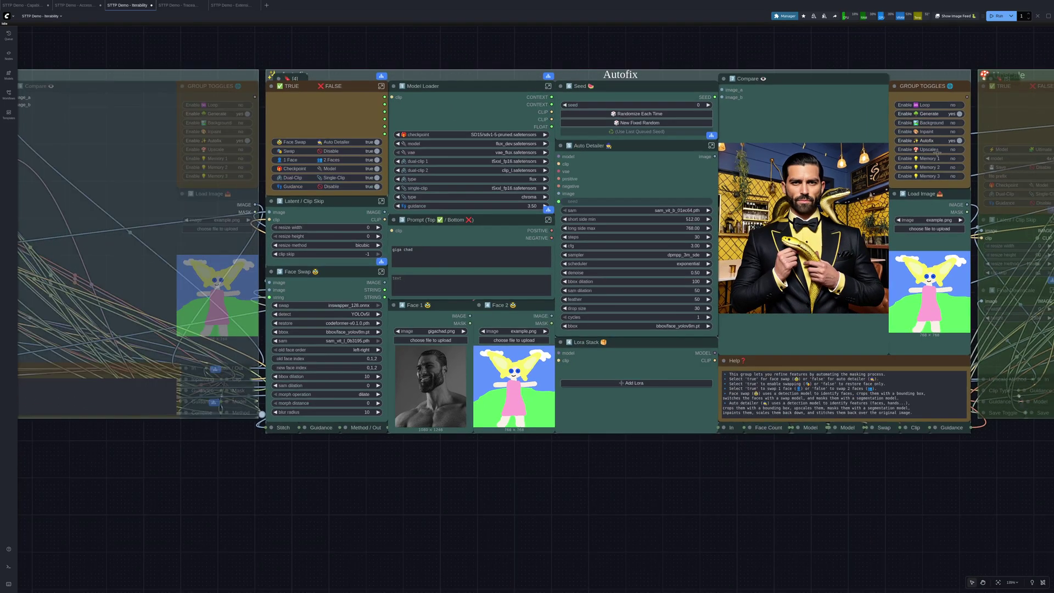
{"action": "left_click_drag", "start_coordinate": [204, 208], "coordinate": [406, 226]}
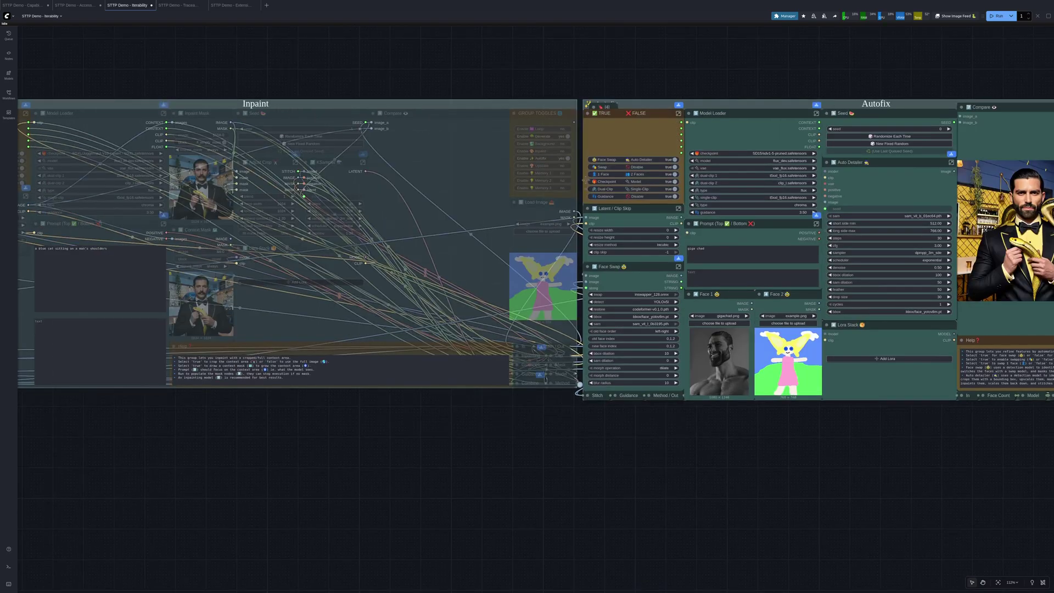
{"action": "scroll", "coordinate": [518, 222], "scroll_direction": "left", "scroll_amount": 10}
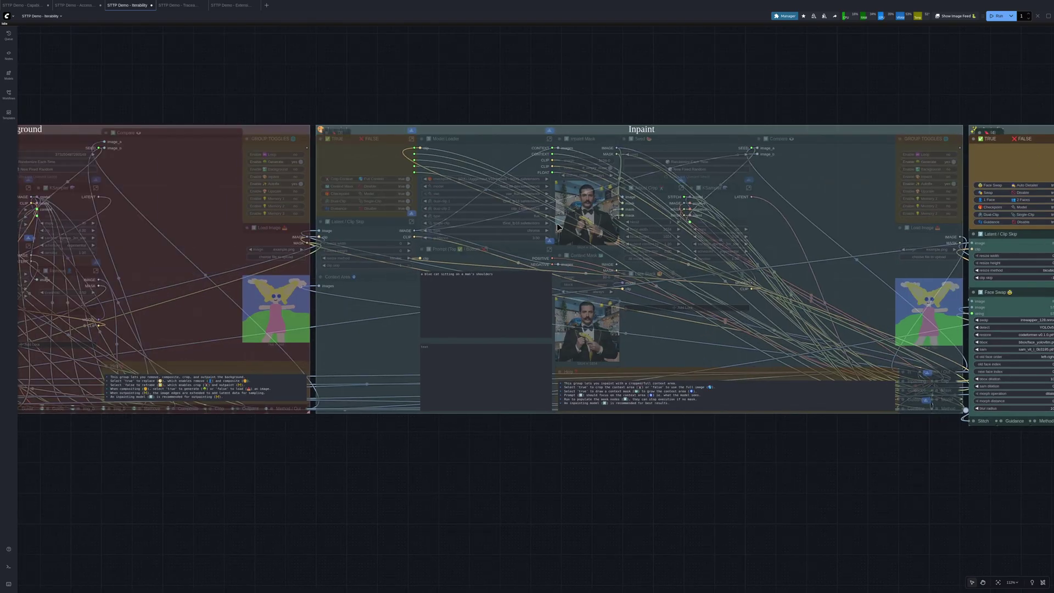
{"action": "scroll", "coordinate": [332, 255], "scroll_direction": "right", "scroll_amount": 10}
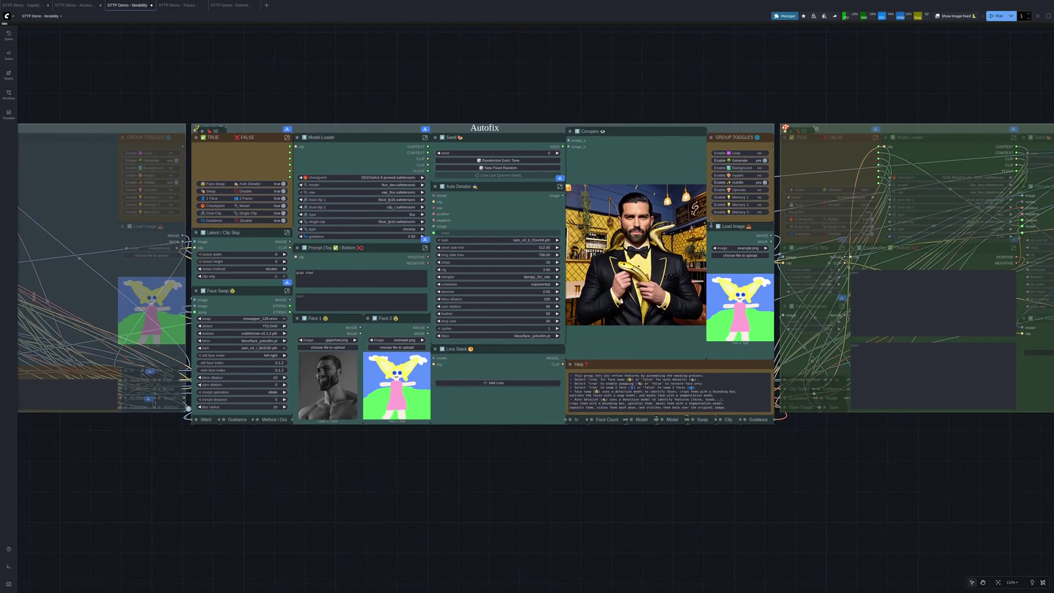
Enable Memory 1 in the Autofix group's toggles and run the workflow to store the face-swapped image.
{"action": "scroll", "coordinate": [773, 219], "scroll_direction": "up", "scroll_amount": 4}
{"action": "scroll", "coordinate": [773, 198], "scroll_direction": "up", "scroll_amount": 2}
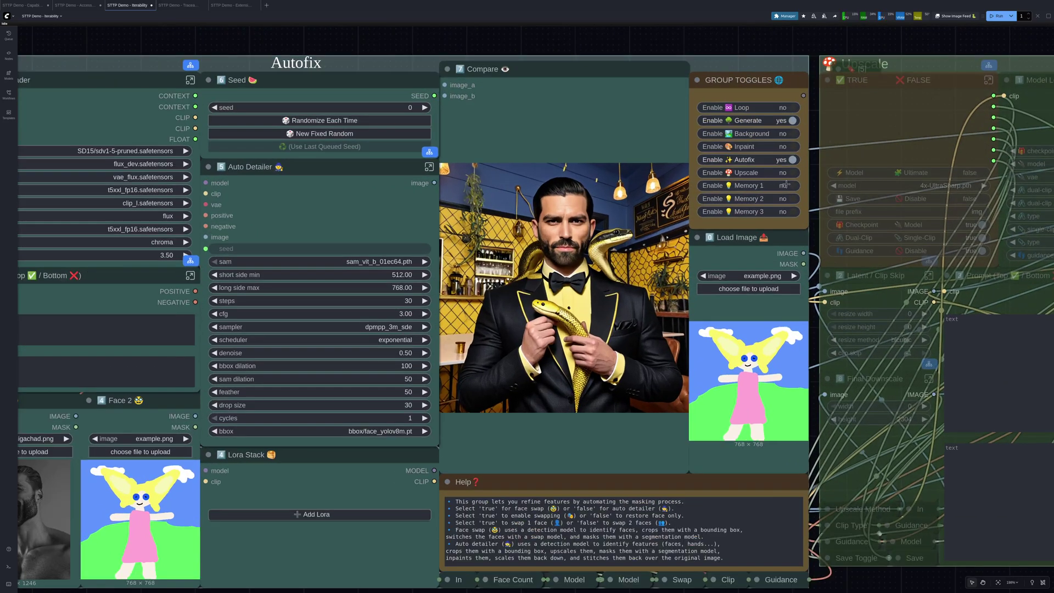
{"action": "left_click", "coordinate": [785, 186]}
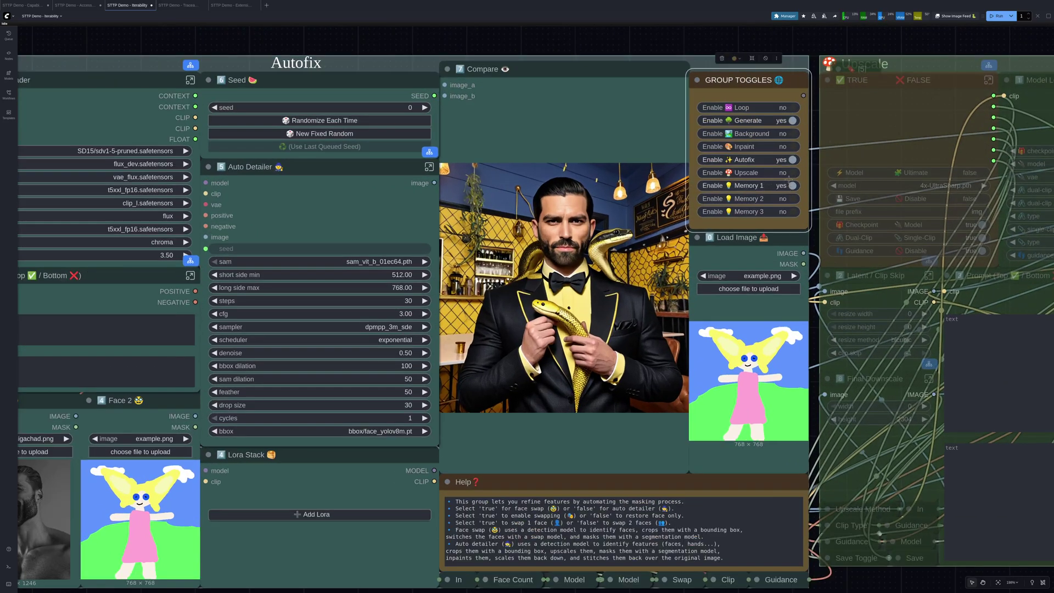
{"action": "left_click", "coordinate": [996, 16]}
Disable the Memory 1 and Autofix groups, and enable the Loop group.
{"action": "left_click", "coordinate": [794, 185]}
{"action": "left_click", "coordinate": [792, 159]}
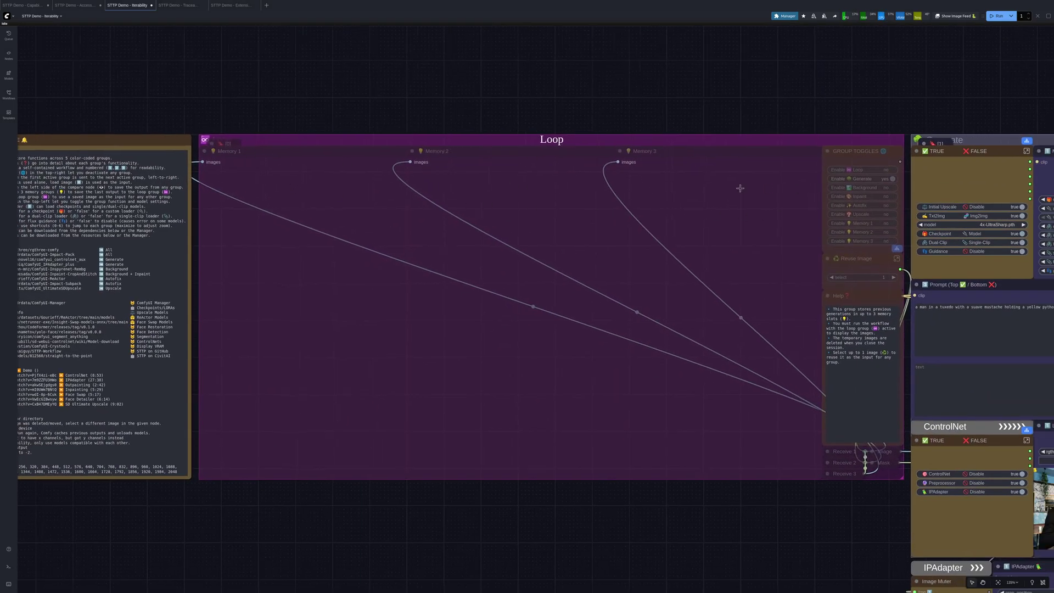
{"action": "left_click", "coordinate": [886, 169]}
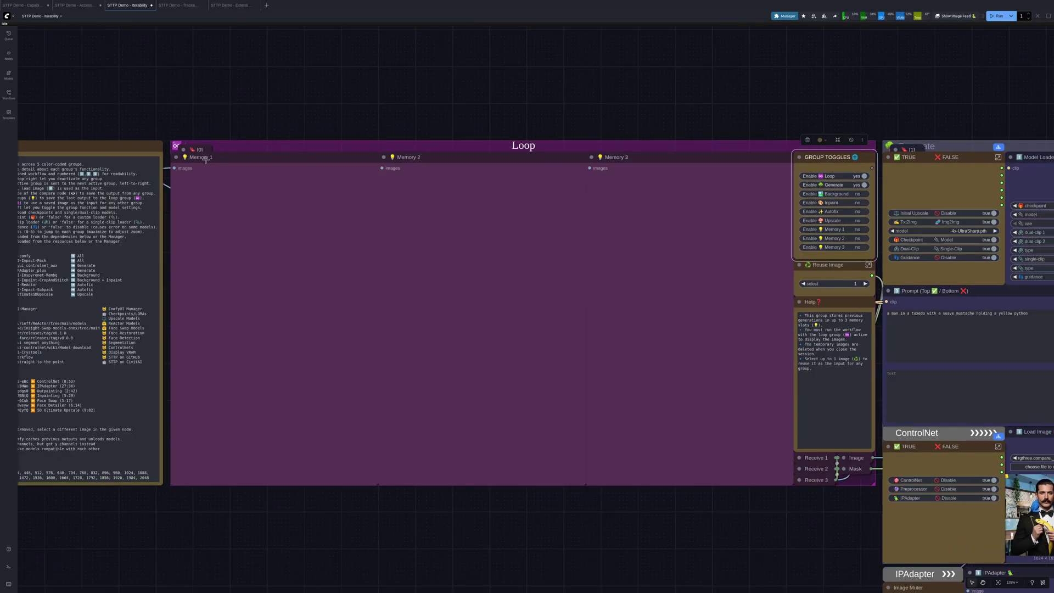
Run the workflow with the Loop group active to display the stored image in the Memory 1 slot.
{"action": "left_click_drag", "start_coordinate": [325, 369], "coordinate": [217, 365]}
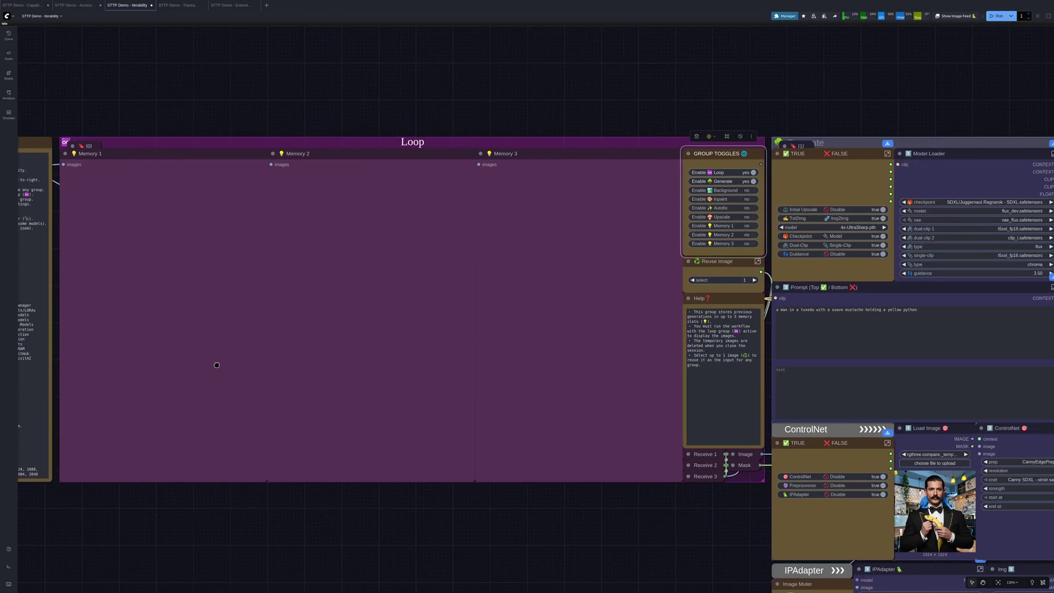
{"action": "left_click", "coordinate": [994, 17]}
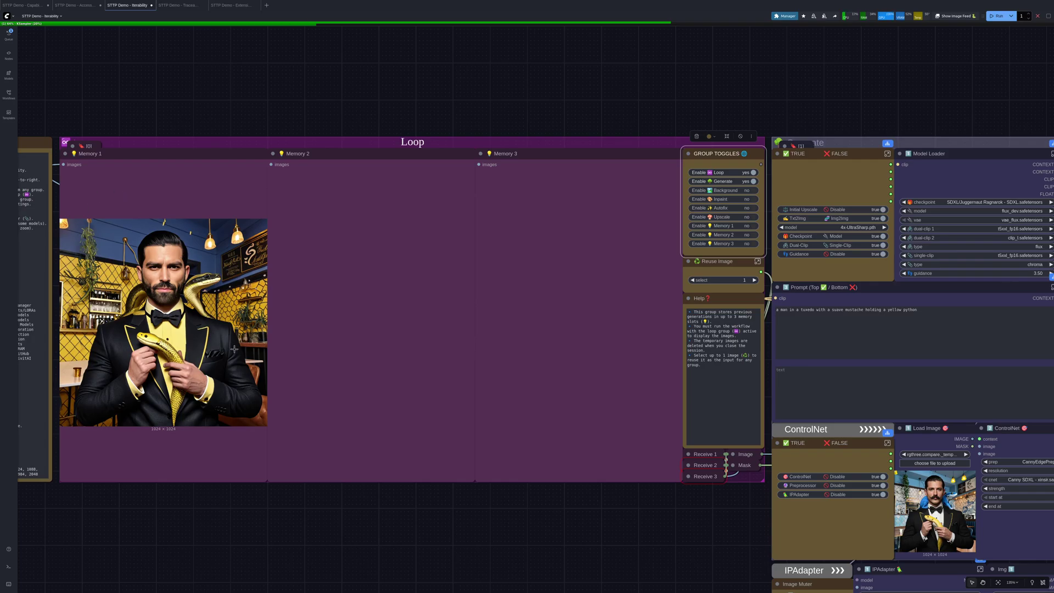
{"action": "left_click_drag", "start_coordinate": [221, 350], "coordinate": [0, 335]}
{"action": "left_click_drag", "start_coordinate": [311, 328], "coordinate": [69, 328]}
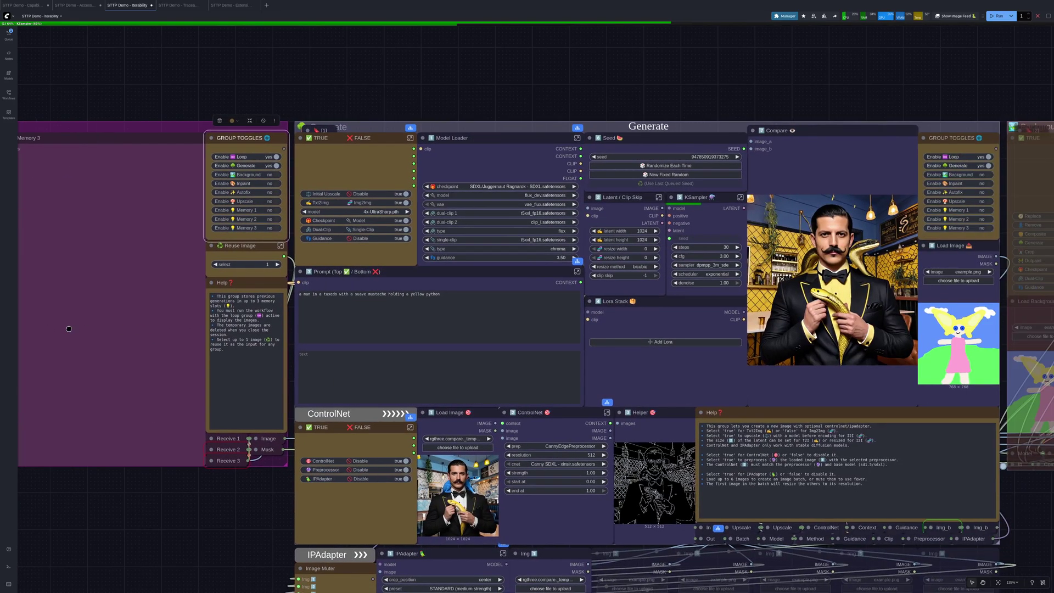
Examine the Loop group's memory slots, group toggles, help notes and Reuse Image selector.
{"action": "scroll", "coordinate": [173, 322], "scroll_direction": "left", "scroll_amount": 9}
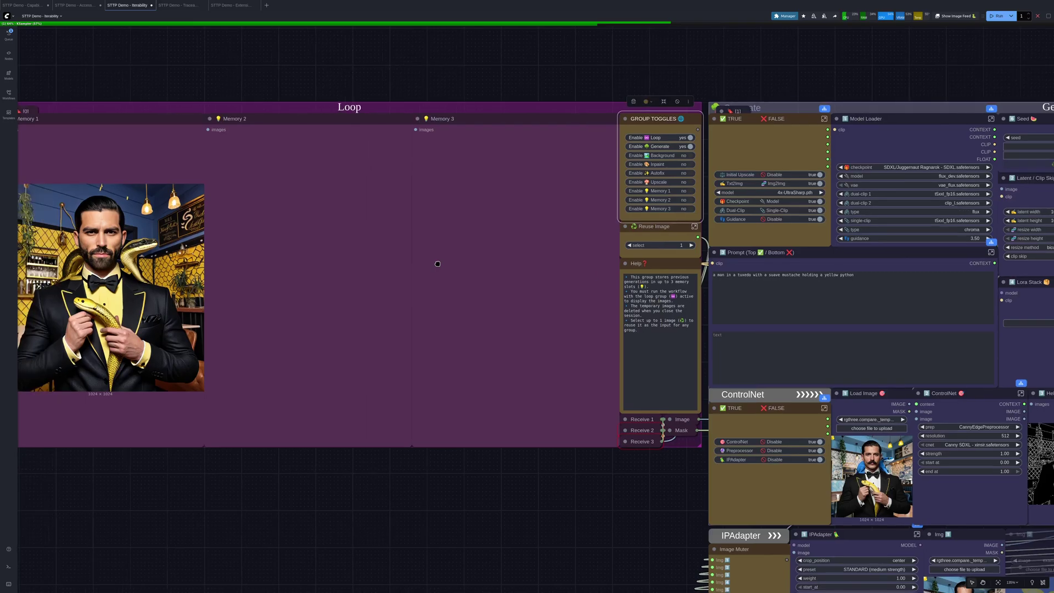
{"action": "scroll", "coordinate": [677, 251], "scroll_direction": "up", "scroll_amount": 4}
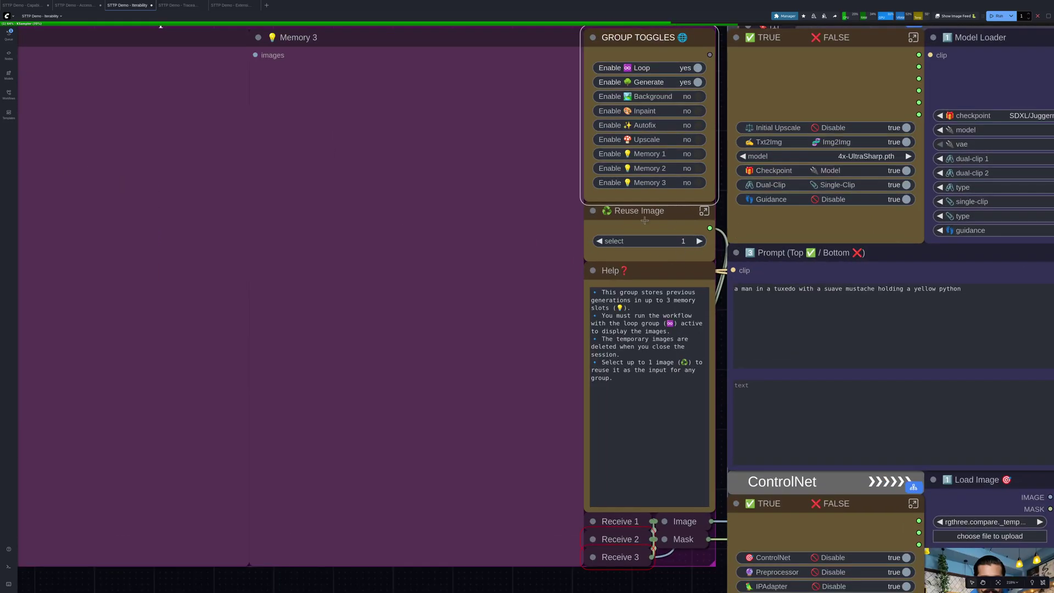
{"action": "scroll", "coordinate": [674, 232], "scroll_direction": "down", "scroll_amount": 2}
{"action": "scroll", "coordinate": [673, 232], "scroll_direction": "down", "scroll_amount": 3}
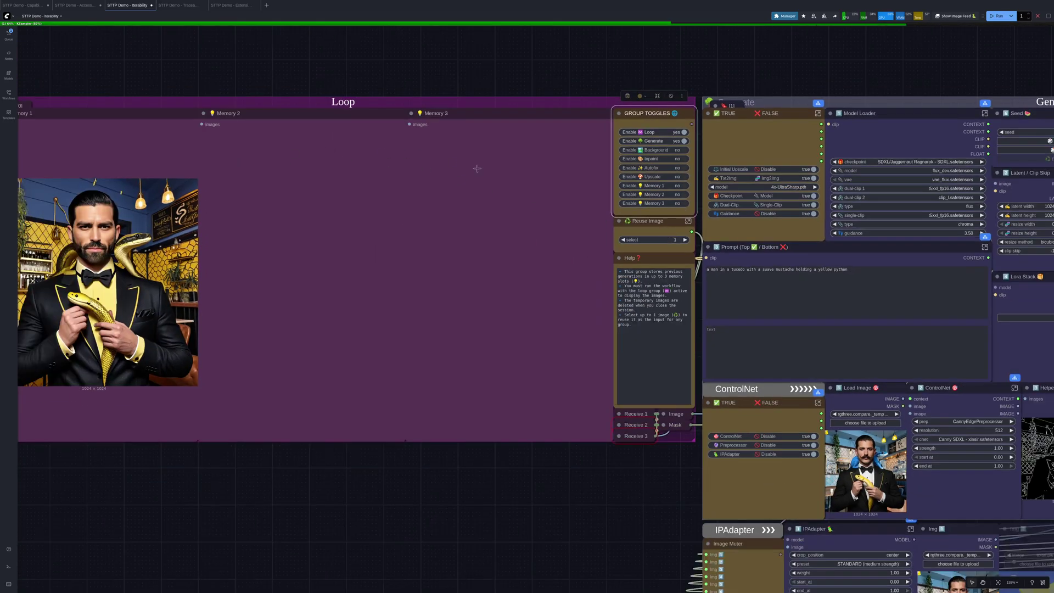
{"action": "left_click", "coordinate": [685, 240]}
{"action": "left_click", "coordinate": [685, 240]}
{"action": "left_click_drag", "start_coordinate": [657, 257], "coordinate": [363, 272]}
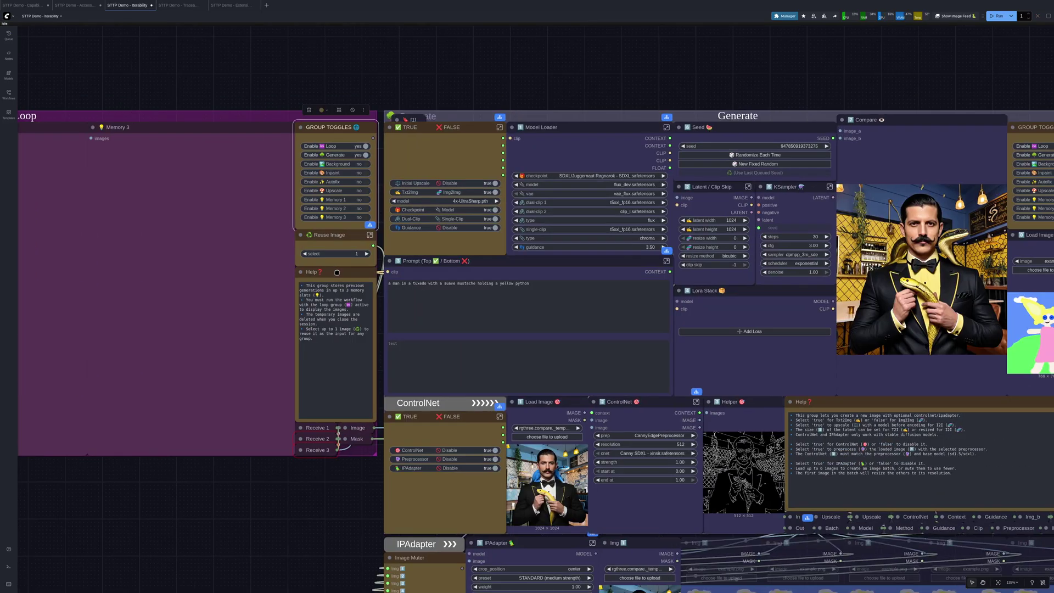
Switch the Generate group from Txt2Img to Img2Img and try to run the workflow on the reused image.
{"action": "left_click_drag", "start_coordinate": [890, 280], "coordinate": [812, 265]}
{"action": "scroll", "coordinate": [900, 219], "scroll_direction": "up", "scroll_amount": 4}
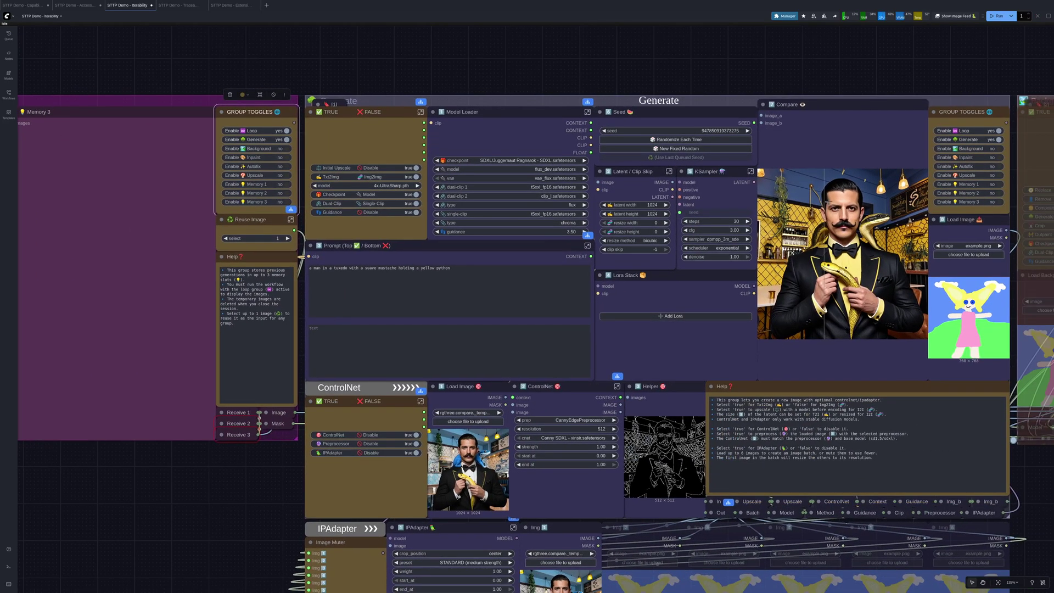
{"action": "scroll", "coordinate": [875, 236], "scroll_direction": "down", "scroll_amount": 6}
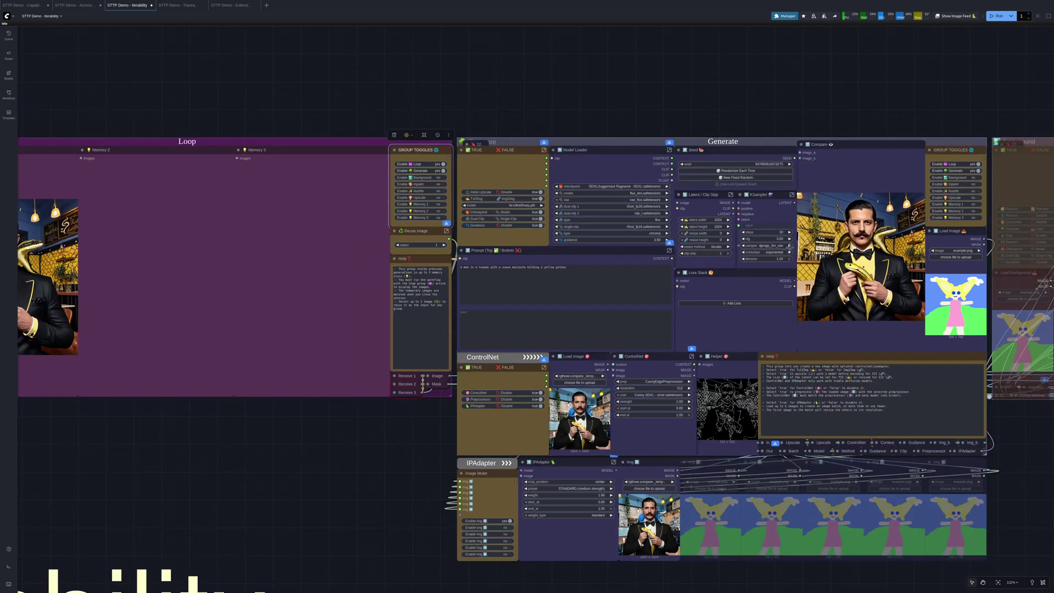
{"action": "left_click_drag", "start_coordinate": [385, 287], "coordinate": [350, 283]}
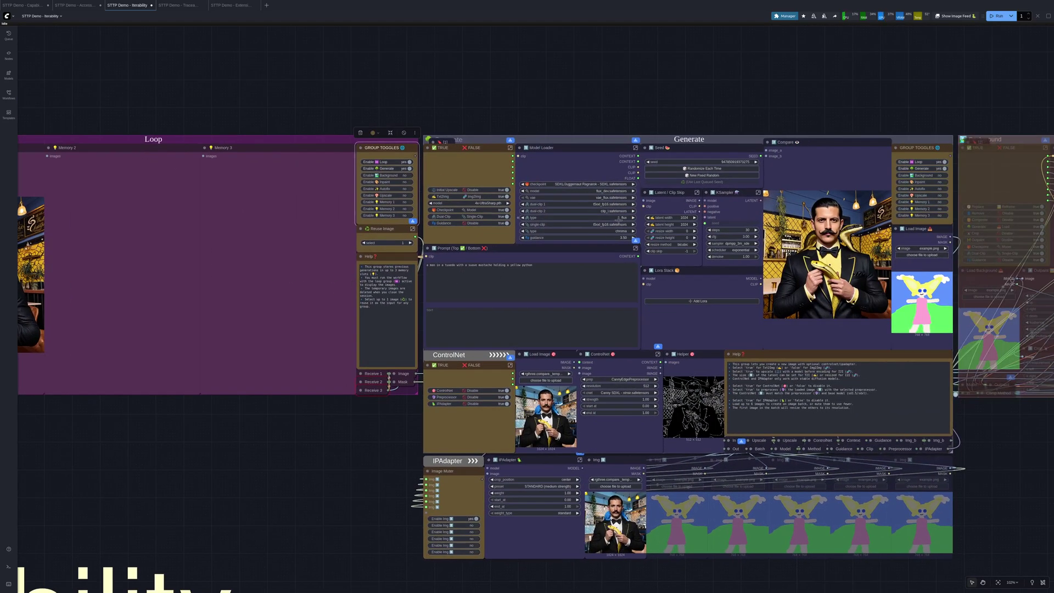
{"action": "scroll", "coordinate": [601, 218], "scroll_direction": "up", "scroll_amount": 6}
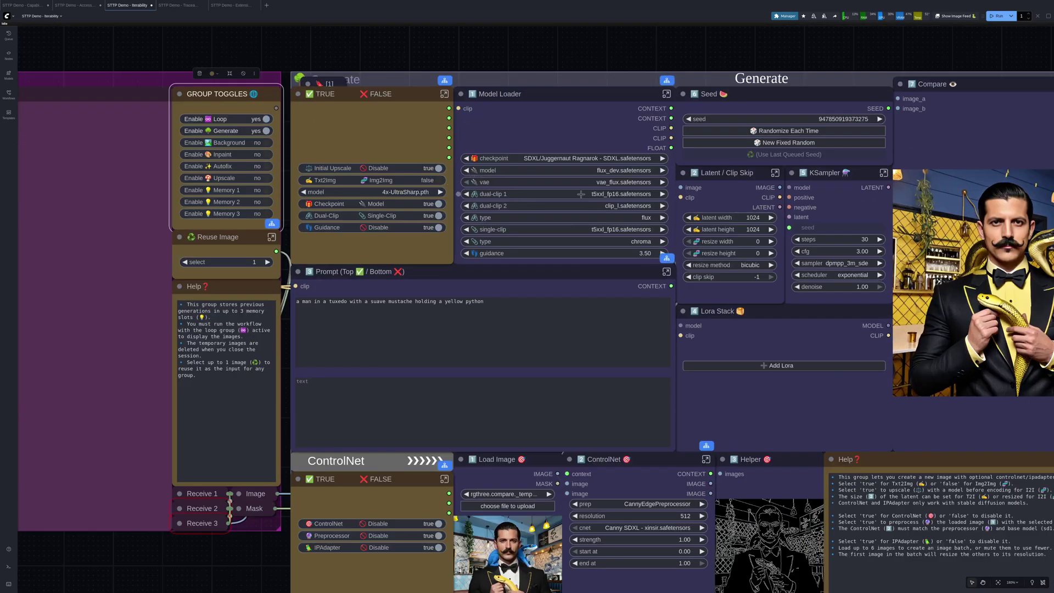
{"action": "left_click_drag", "start_coordinate": [702, 213], "coordinate": [456, 224]}
{"action": "scroll", "coordinate": [564, 210], "scroll_direction": "down", "scroll_amount": 3}
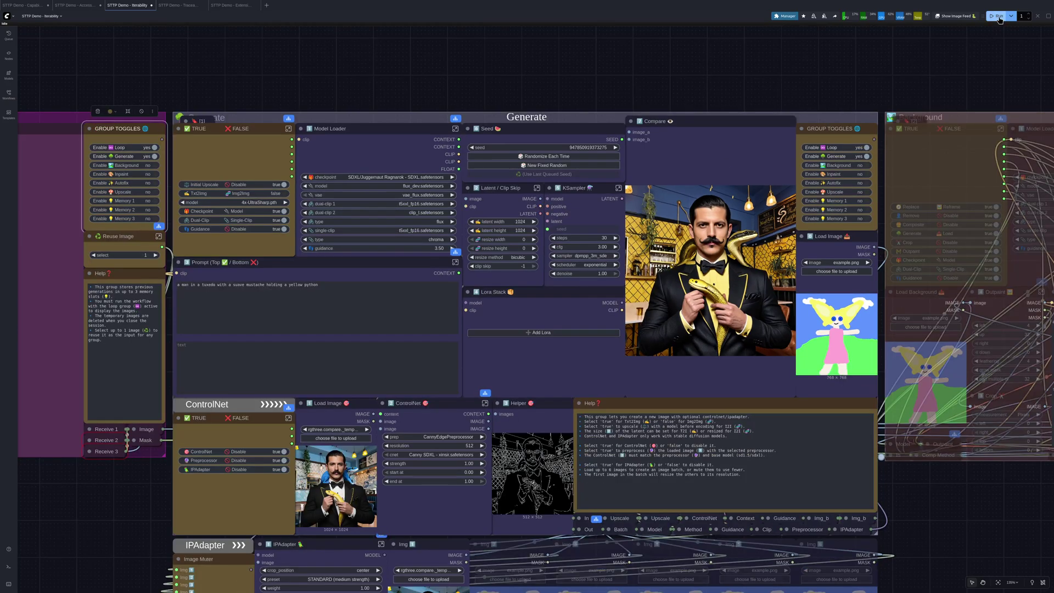
{"action": "left_click", "coordinate": [993, 17]}
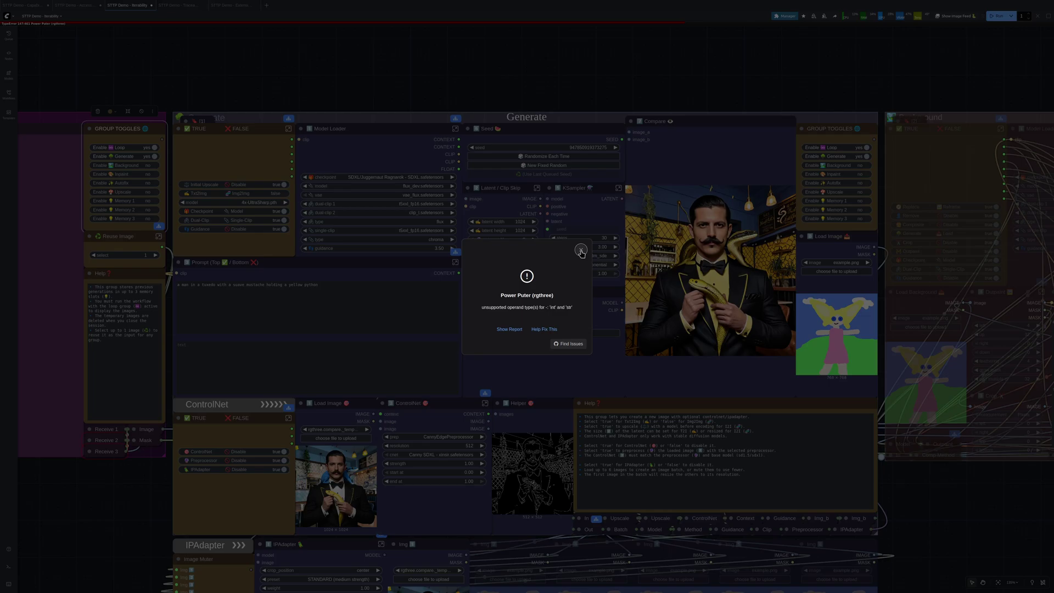
{"action": "left_click", "coordinate": [581, 251]}
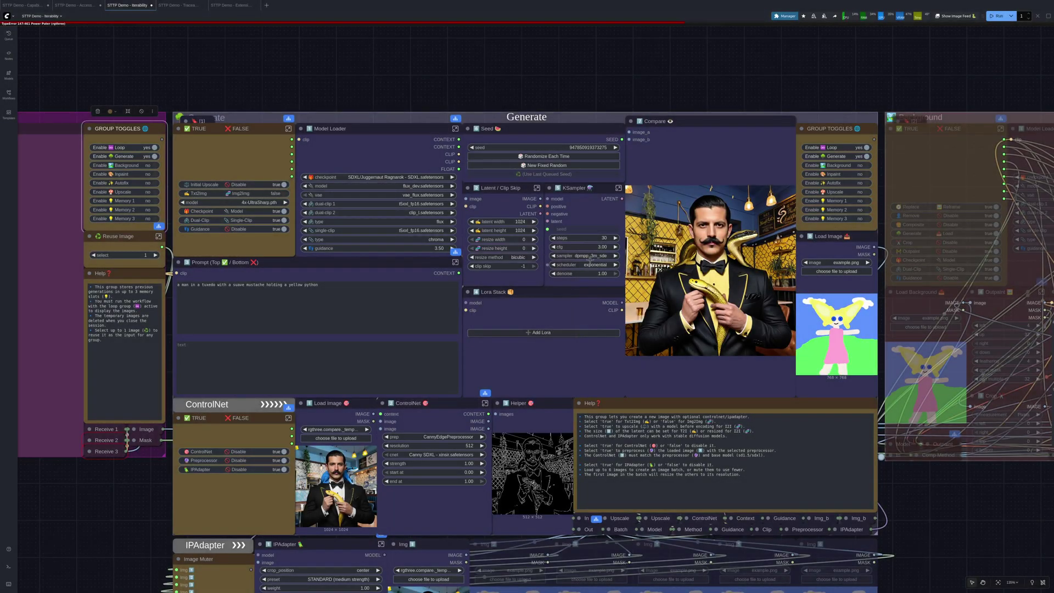
Open the STTP Demo - Traceability workflow, and inspect the standalone Upscale group's settings in the Demo Upscale workflow.
{"action": "left_click", "coordinate": [183, 7]}
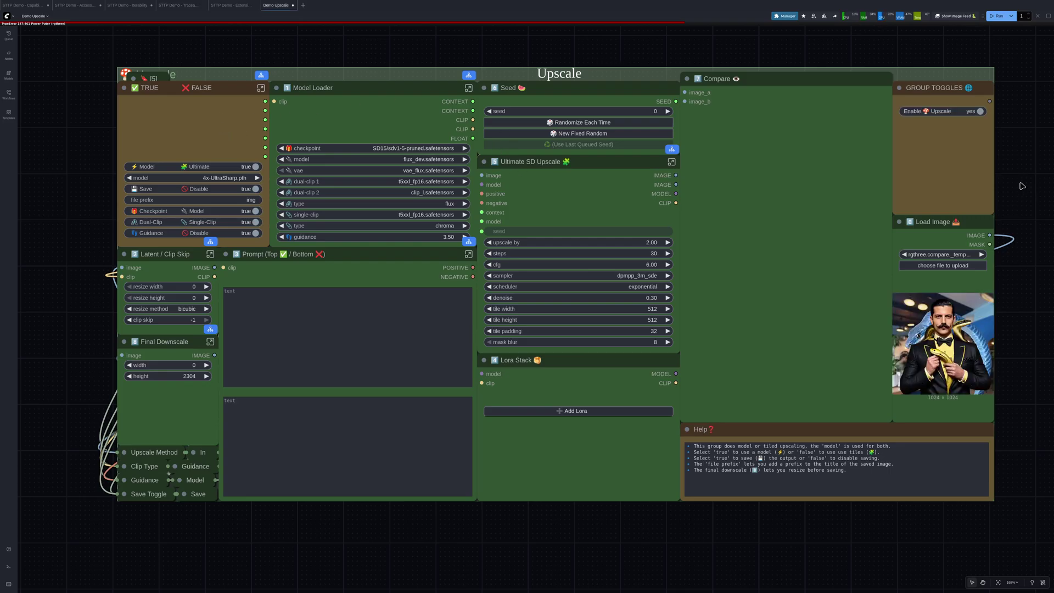
{"action": "left_click_drag", "start_coordinate": [1021, 186], "coordinate": [953, 236]}
{"action": "scroll", "coordinate": [1006, 195], "scroll_direction": "down", "scroll_amount": 4}
{"action": "scroll", "coordinate": [944, 214], "scroll_direction": "up", "scroll_amount": 1}
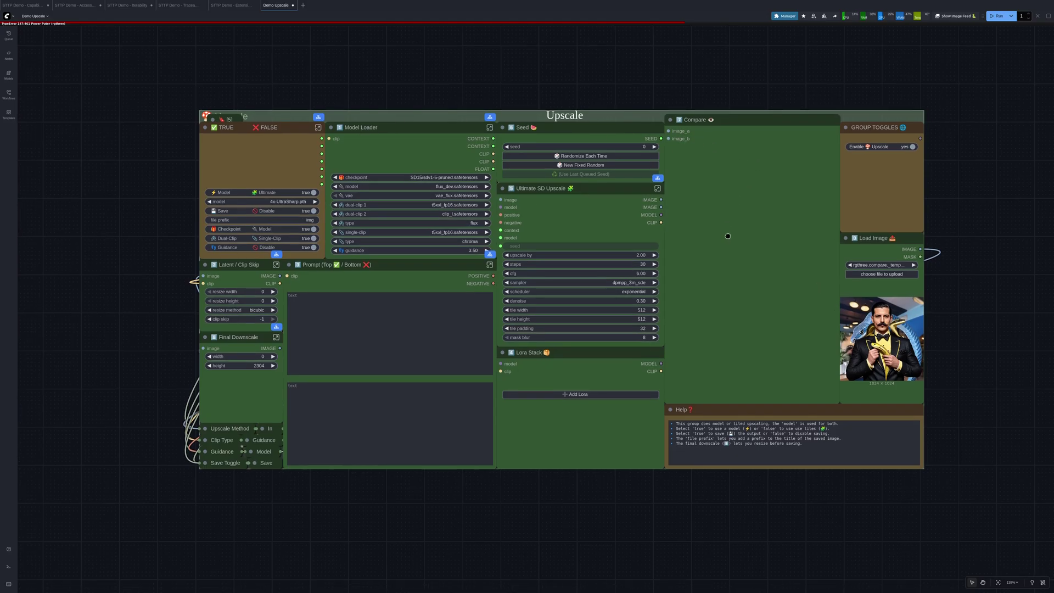
{"action": "scroll", "coordinate": [693, 223], "scroll_direction": "up", "scroll_amount": 2}
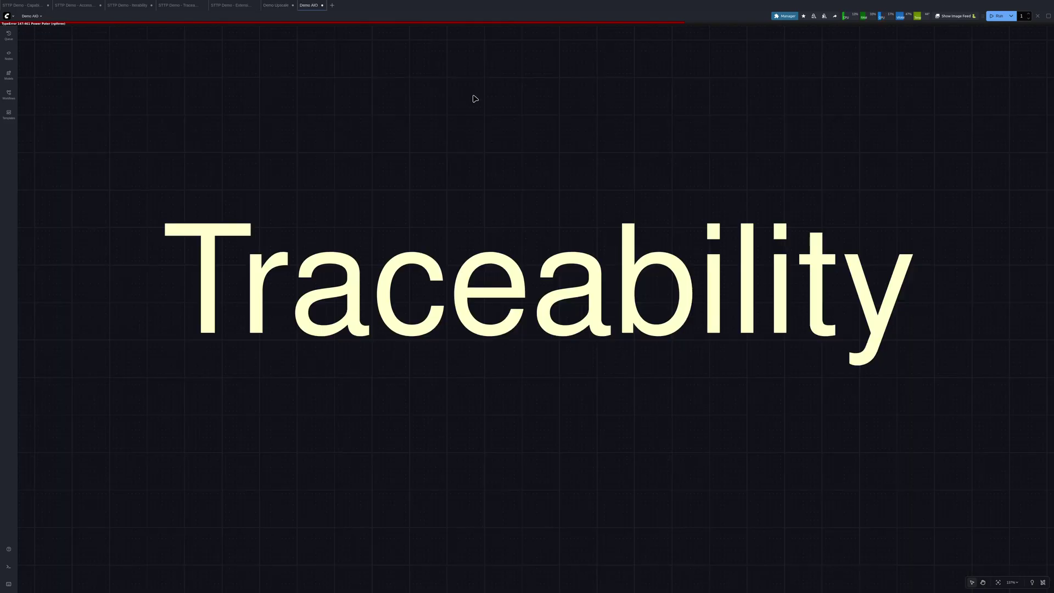
Examine the Demo AIO workflow's chain of groups, following the Generate, Background, Inpaint and Autofix groups and their Compare images.
{"action": "scroll", "coordinate": [684, 162], "scroll_direction": "down", "scroll_amount": 5}
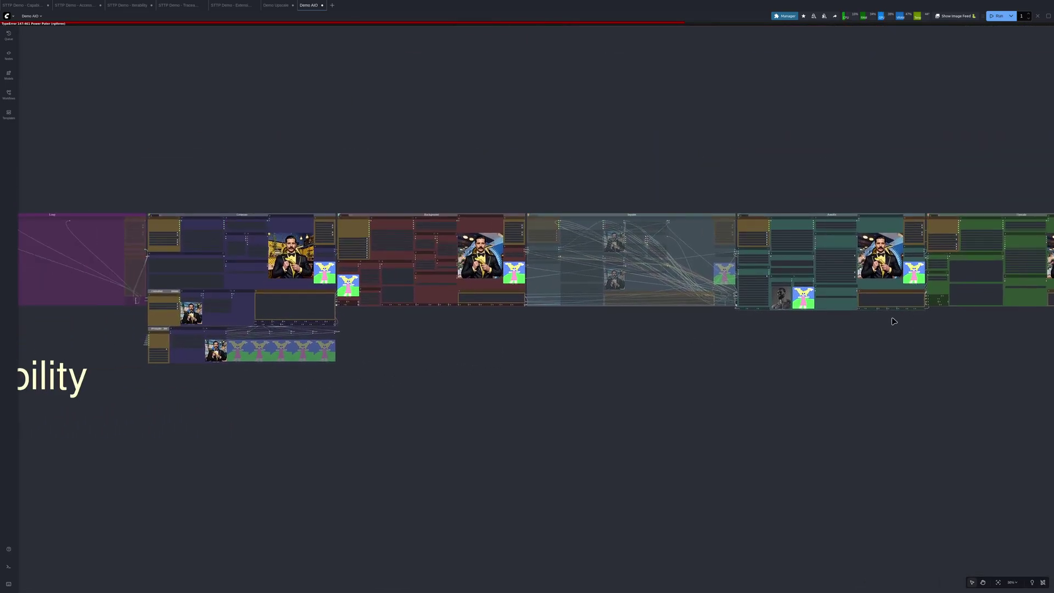
{"action": "scroll", "coordinate": [801, 318], "scroll_direction": "up", "scroll_amount": 1}
{"action": "scroll", "coordinate": [620, 352], "scroll_direction": "up", "scroll_amount": 10}
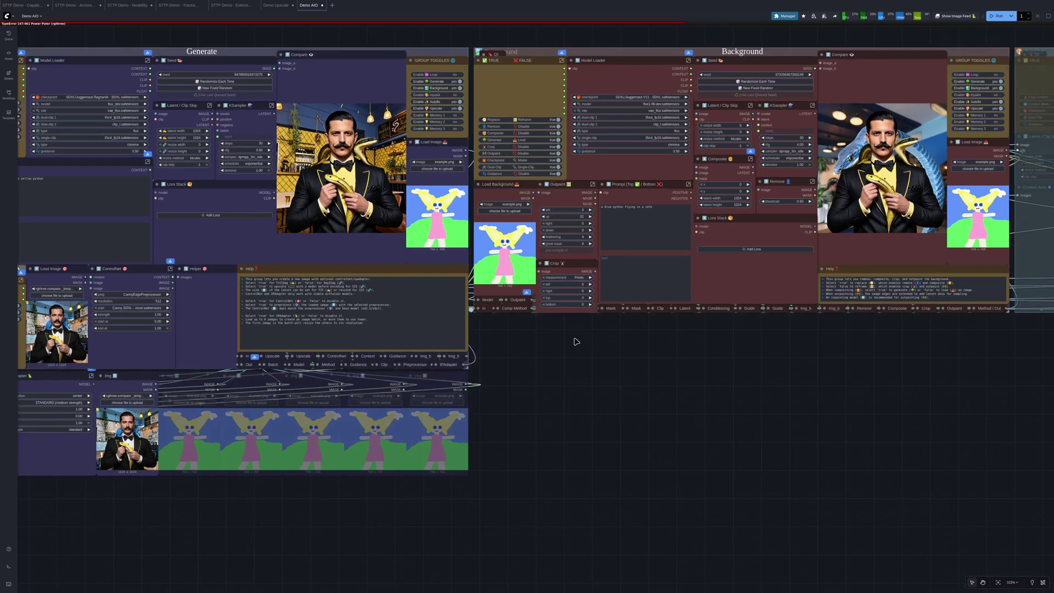
{"action": "scroll", "coordinate": [675, 317], "scroll_direction": "up", "scroll_amount": 8}
{"action": "scroll", "coordinate": [675, 317], "scroll_direction": "down", "scroll_amount": 12}
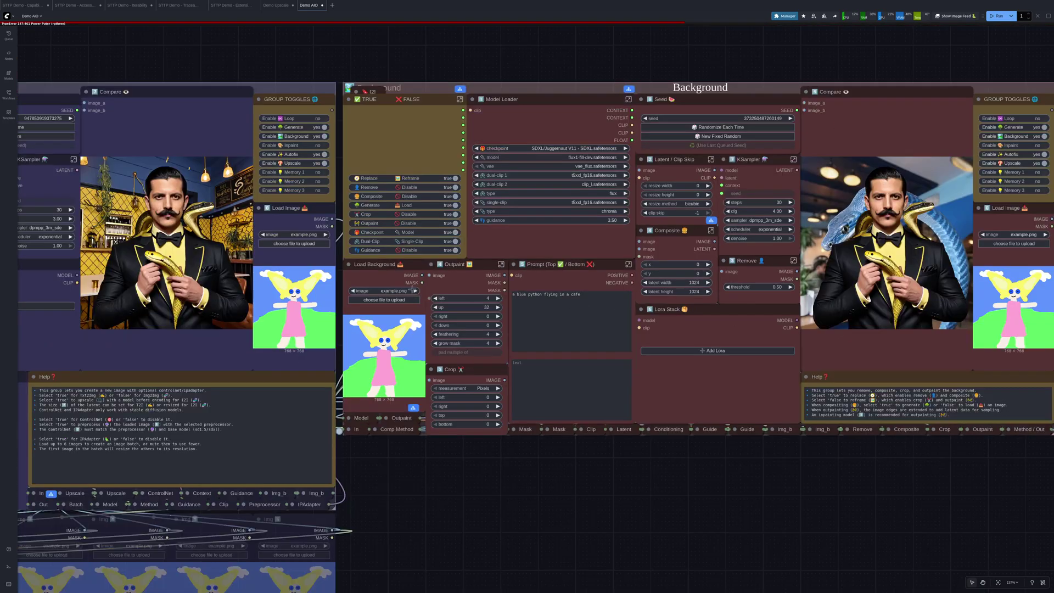
{"action": "scroll", "coordinate": [807, 273], "scroll_direction": "up", "scroll_amount": 6}
{"action": "left_click_drag", "start_coordinate": [642, 266], "coordinate": [790, 272]}
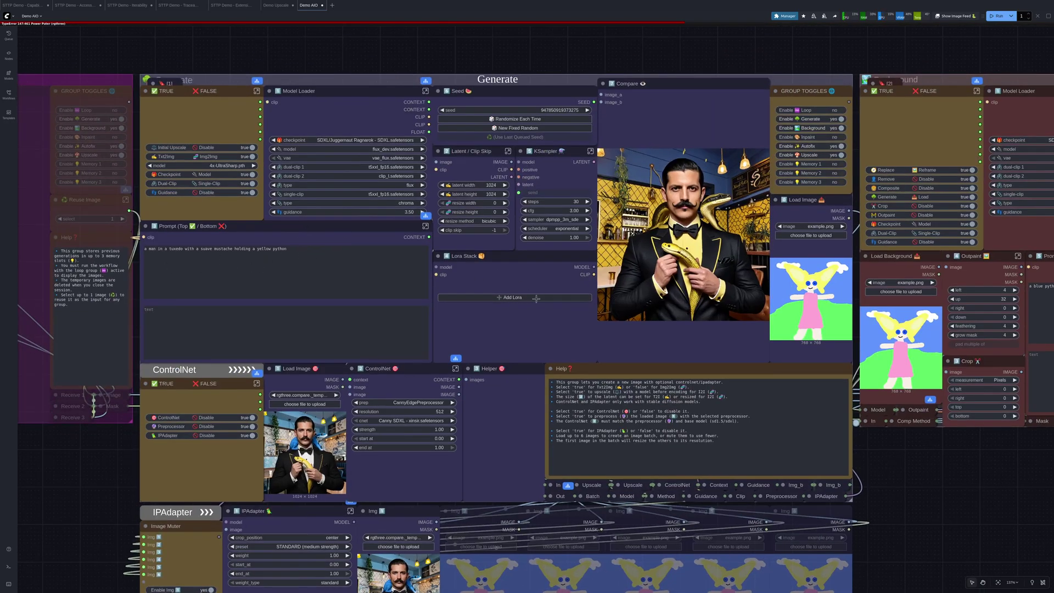
{"action": "scroll", "coordinate": [516, 287], "scroll_direction": "down", "scroll_amount": 5}
{"action": "left_click_drag", "start_coordinate": [805, 451], "coordinate": [908, 404]}
{"action": "left_click_drag", "start_coordinate": [237, 462], "coordinate": [531, 386]}
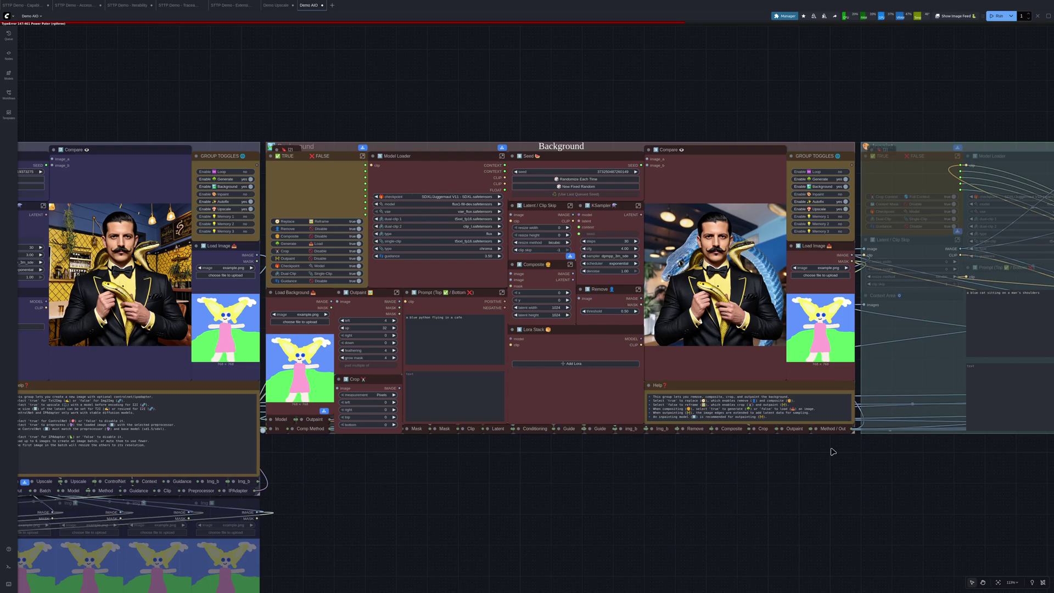
{"action": "scroll", "coordinate": [771, 451], "scroll_direction": "down", "scroll_amount": 4}
{"action": "scroll", "coordinate": [775, 453], "scroll_direction": "right", "scroll_amount": 15}
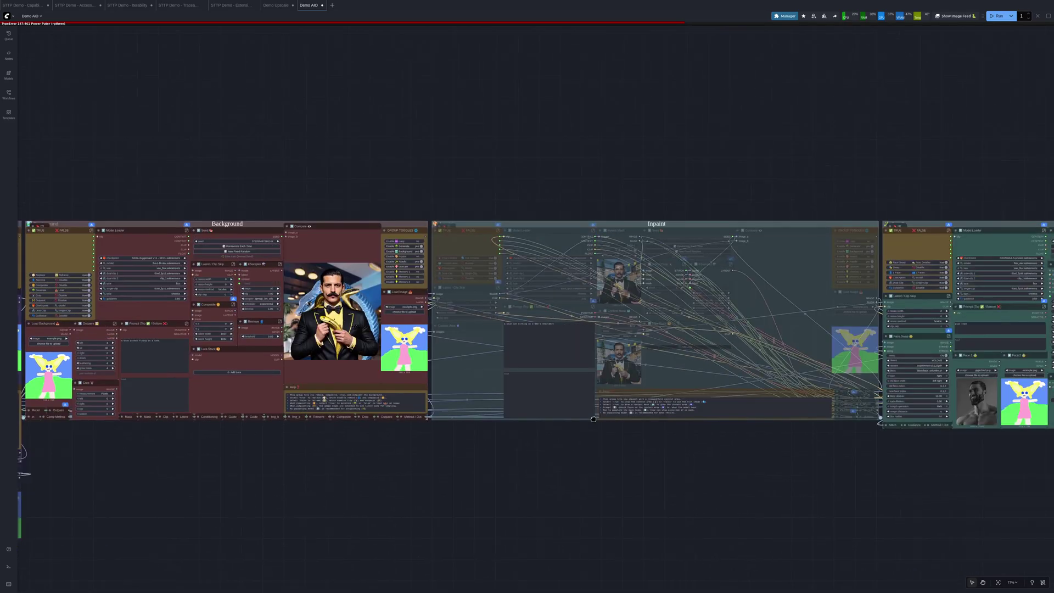
{"action": "scroll", "coordinate": [772, 459], "scroll_direction": "right", "scroll_amount": 5}
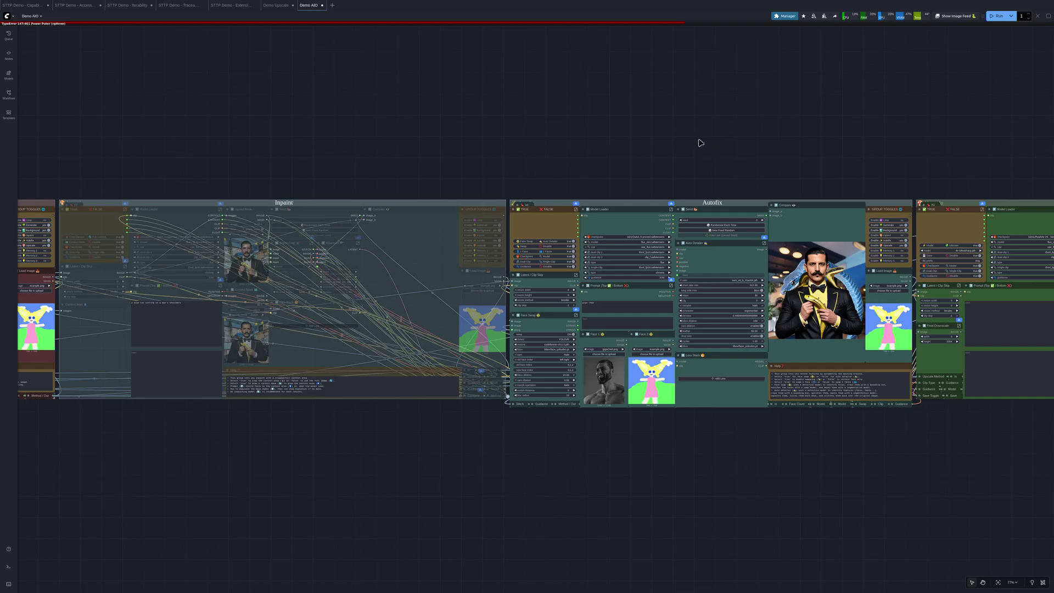
Compare the standalone Demo Upscale workflow with the Autofix, Upscale and Generate groups in the Demo AIO workflow.
{"action": "left_click", "coordinate": [276, 5]}
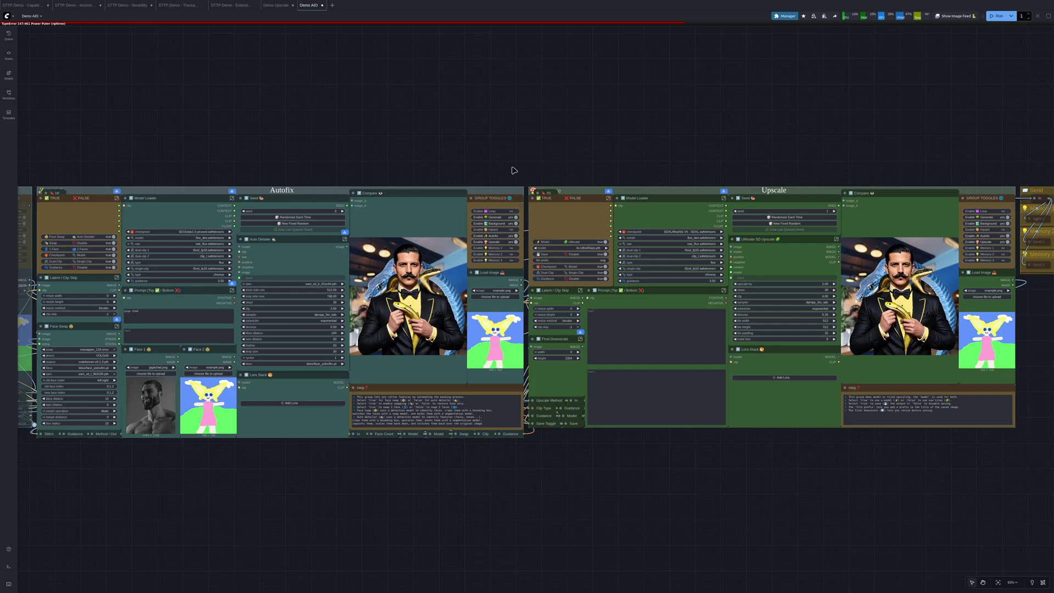
{"action": "left_click_drag", "start_coordinate": [480, 167], "coordinate": [536, 157]}
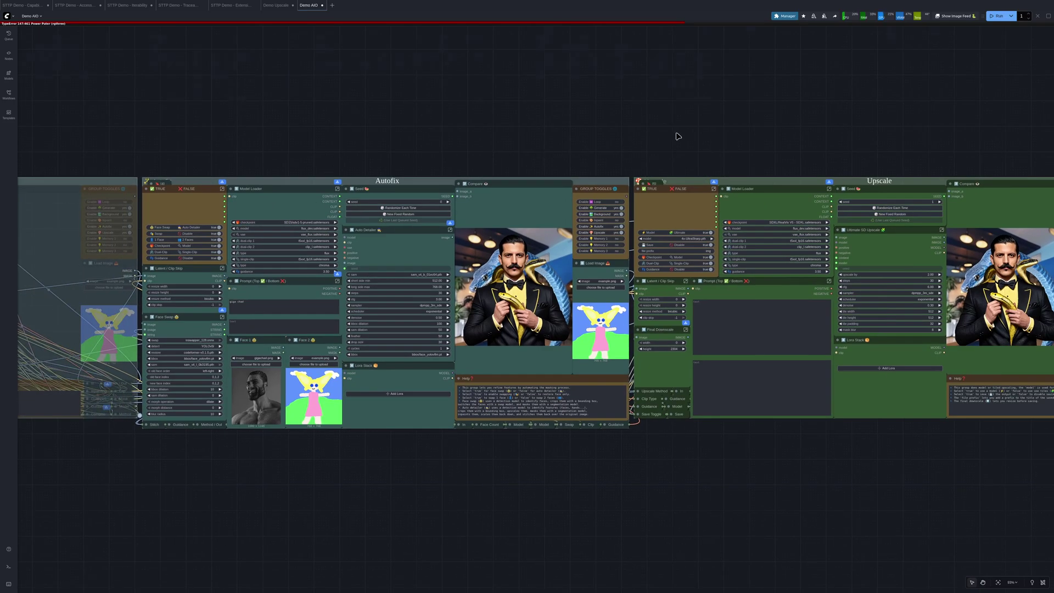
{"action": "scroll", "coordinate": [676, 135], "scroll_direction": "down", "scroll_amount": 3}
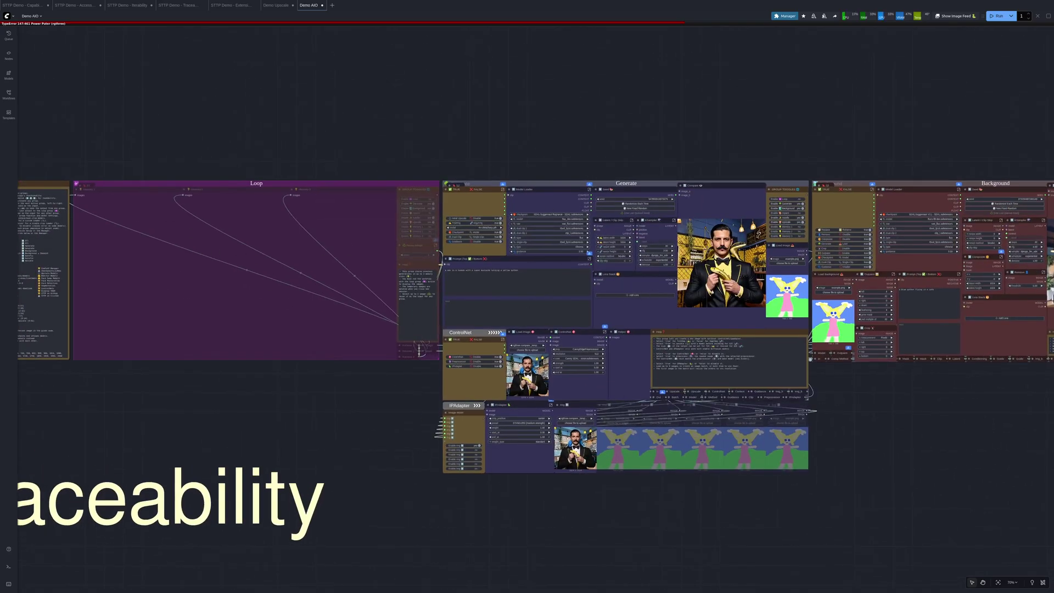
{"action": "scroll", "coordinate": [622, 322], "scroll_direction": "up", "scroll_amount": 1}
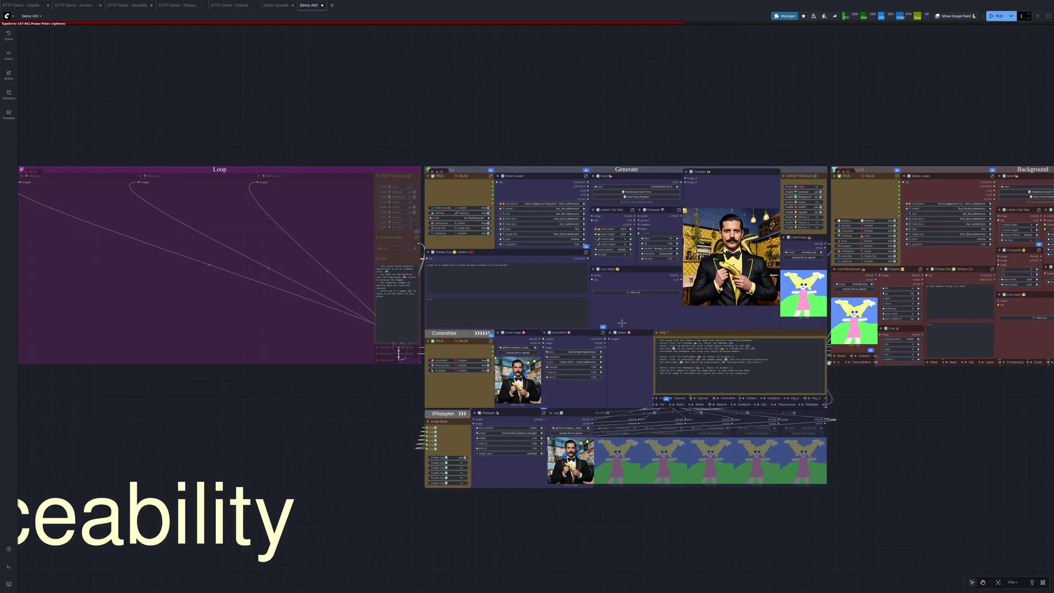
{"action": "scroll", "coordinate": [622, 323], "scroll_direction": "up", "scroll_amount": 1}
{"action": "scroll", "coordinate": [556, 312], "scroll_direction": "right", "scroll_amount": 5}
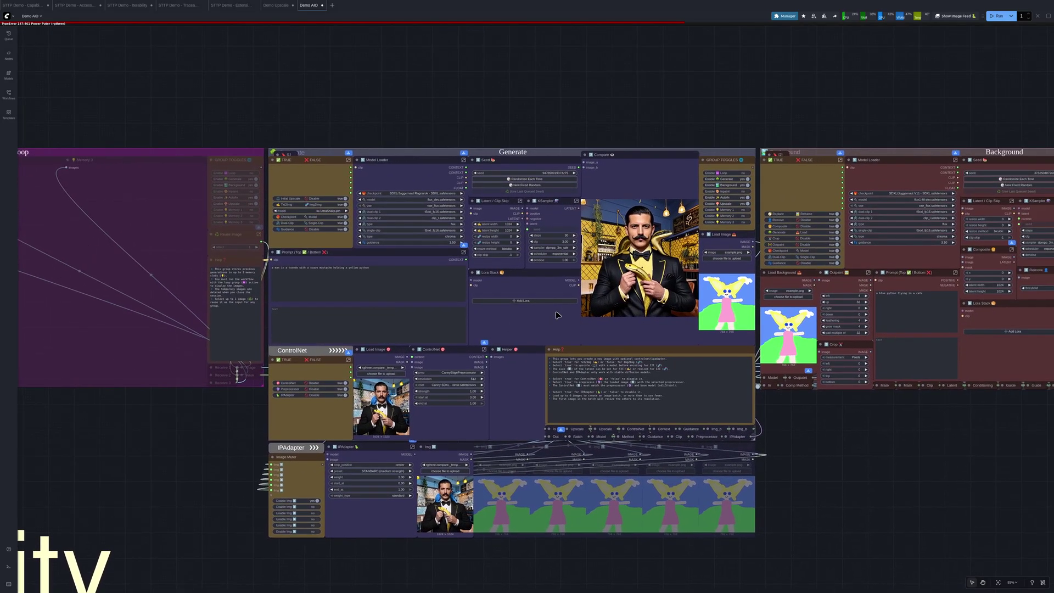
{"action": "scroll", "coordinate": [546, 285], "scroll_direction": "up", "scroll_amount": 5}
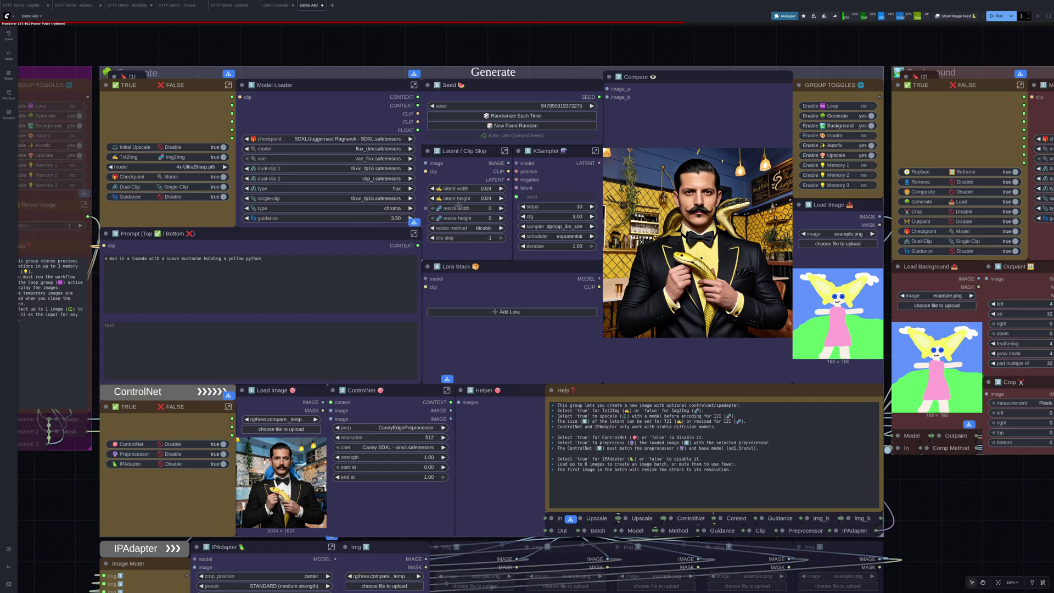
{"action": "left_click", "coordinate": [277, 5]}
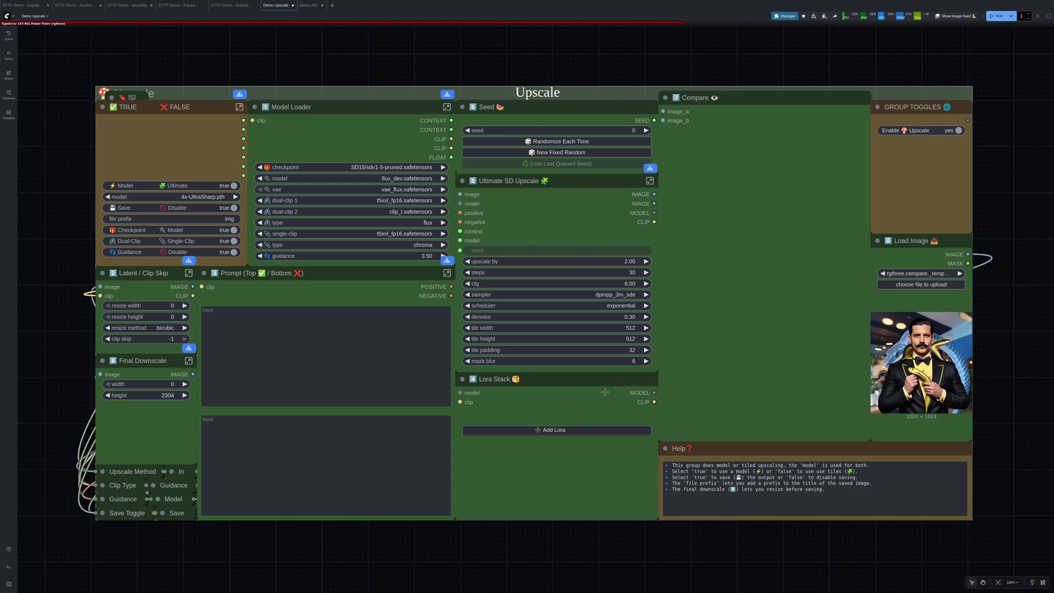
Open the STTP Demo - Extensibility workflow and close the Demo AIO and Demo Upscale workflows.
{"action": "left_click", "coordinate": [236, 10]}
{"action": "scroll", "coordinate": [649, 165], "scroll_direction": "down", "scroll_amount": 7}
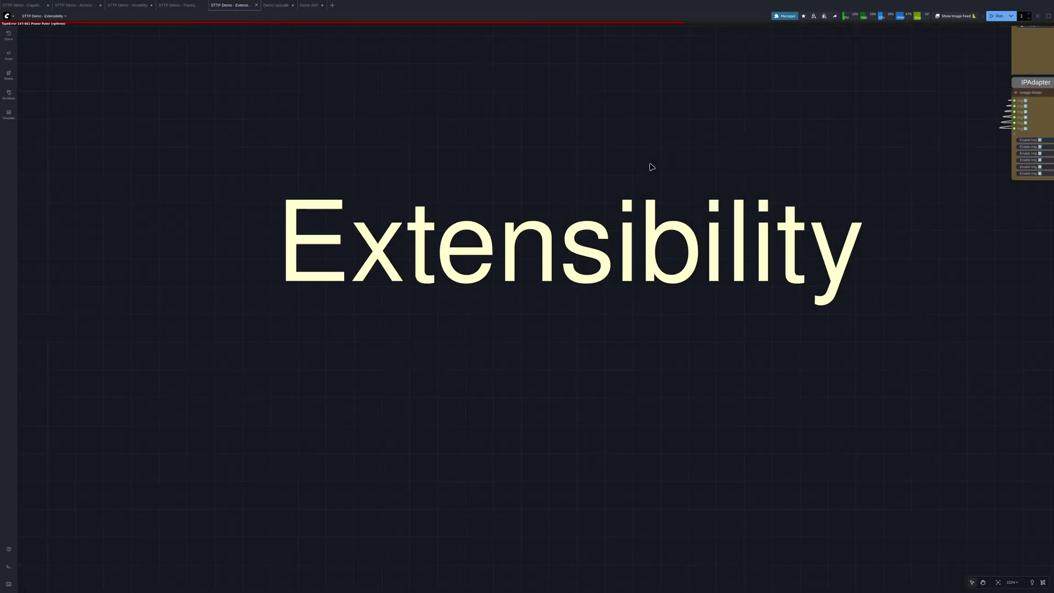
{"action": "left_click_drag", "start_coordinate": [743, 164], "coordinate": [386, 388]}
{"action": "middle_click", "coordinate": [314, 8]}
{"action": "middle_click", "coordinate": [280, 8]}
Copy the whole Generate group, including its ControlNet and IPAdapter sections, into a new workflow.
{"action": "scroll", "coordinate": [867, 384], "scroll_direction": "up", "scroll_amount": 2}
{"action": "scroll", "coordinate": [881, 365], "scroll_direction": "up", "scroll_amount": 1}
{"action": "left_click_drag", "start_coordinate": [829, 352], "coordinate": [842, 396]}
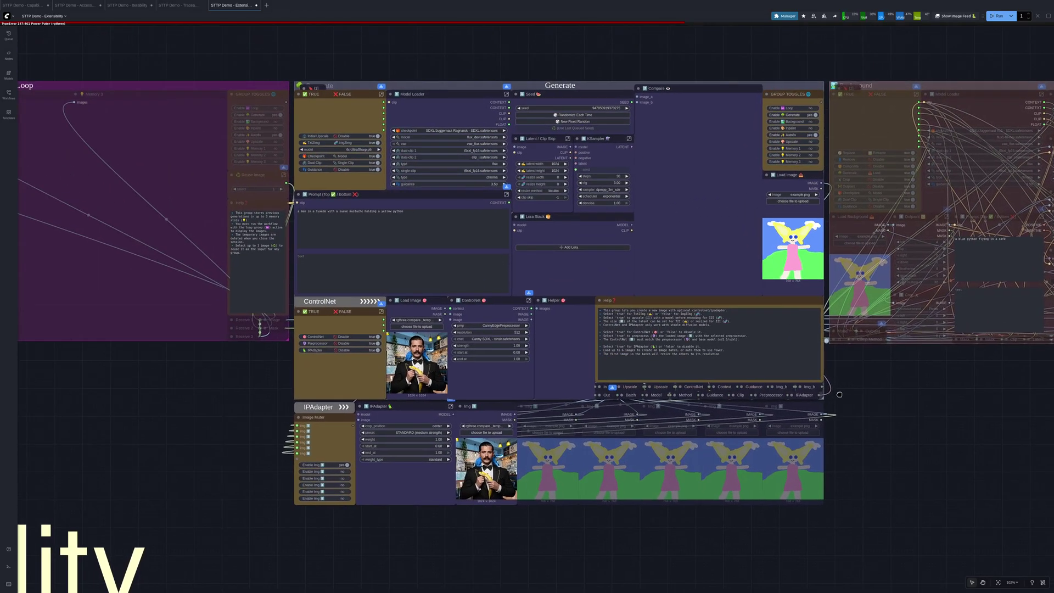
{"action": "left_click_drag", "start_coordinate": [865, 440], "coordinate": [797, 453]}
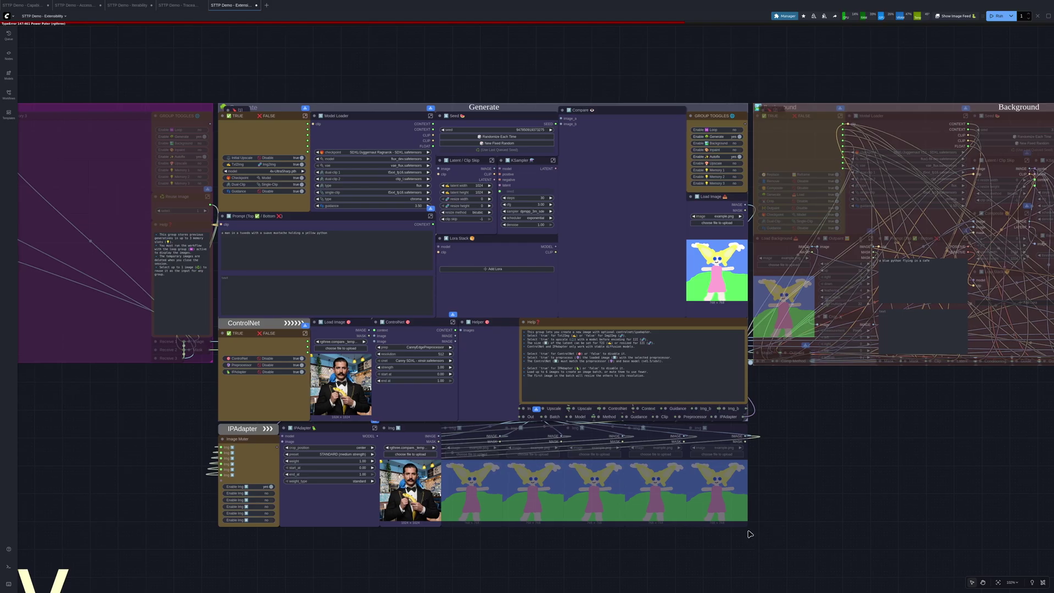
{"action": "left_click_drag", "start_coordinate": [749, 531], "coordinate": [217, 96]}
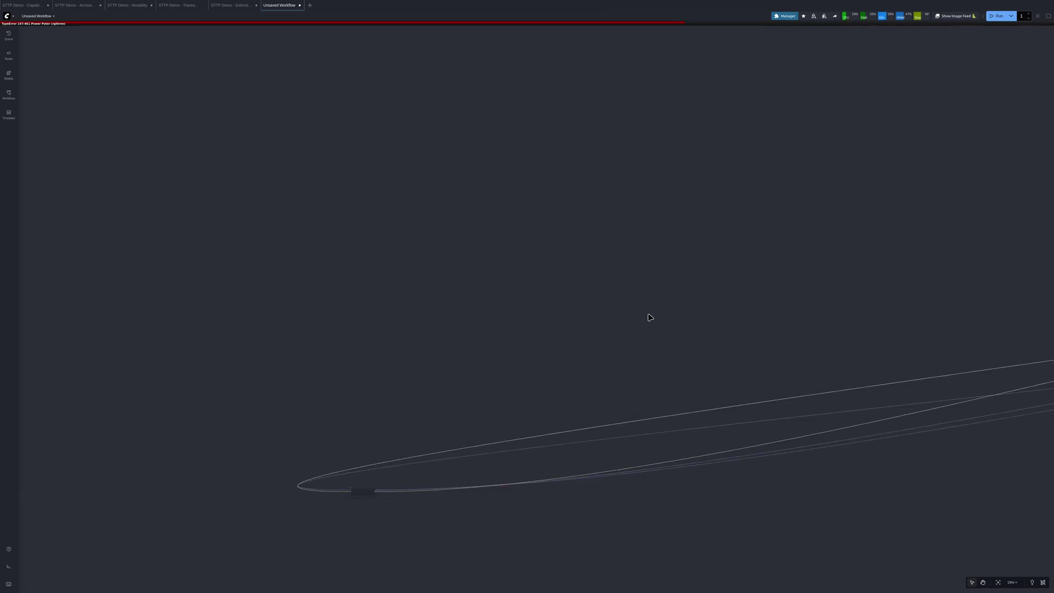
{"action": "scroll", "coordinate": [428, 296], "scroll_direction": "down", "scroll_amount": 9}
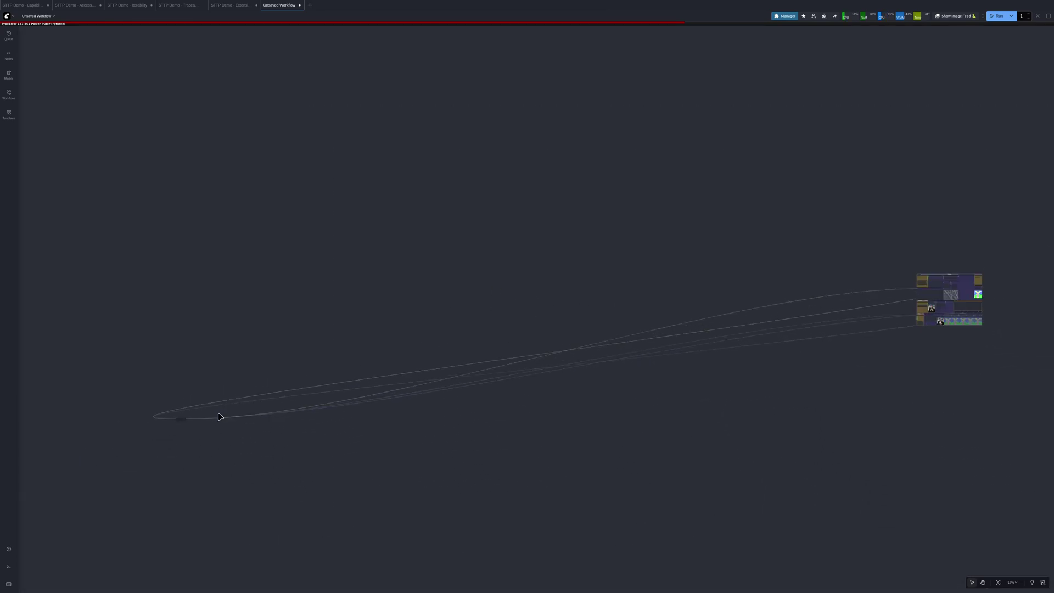
Move the Power Lora Loader node into the empty Lora Stack space of the Generate group and enlarge it to fill that area.
{"action": "left_click_drag", "start_coordinate": [219, 417], "coordinate": [856, 303]}
{"action": "scroll", "coordinate": [889, 286], "scroll_direction": "up", "scroll_amount": 15}
{"action": "scroll", "coordinate": [774, 266], "scroll_direction": "up", "scroll_amount": 5}
{"action": "left_click_drag", "start_coordinate": [461, 280], "coordinate": [812, 212]}
{"action": "scroll", "coordinate": [815, 240], "scroll_direction": "up", "scroll_amount": 5}
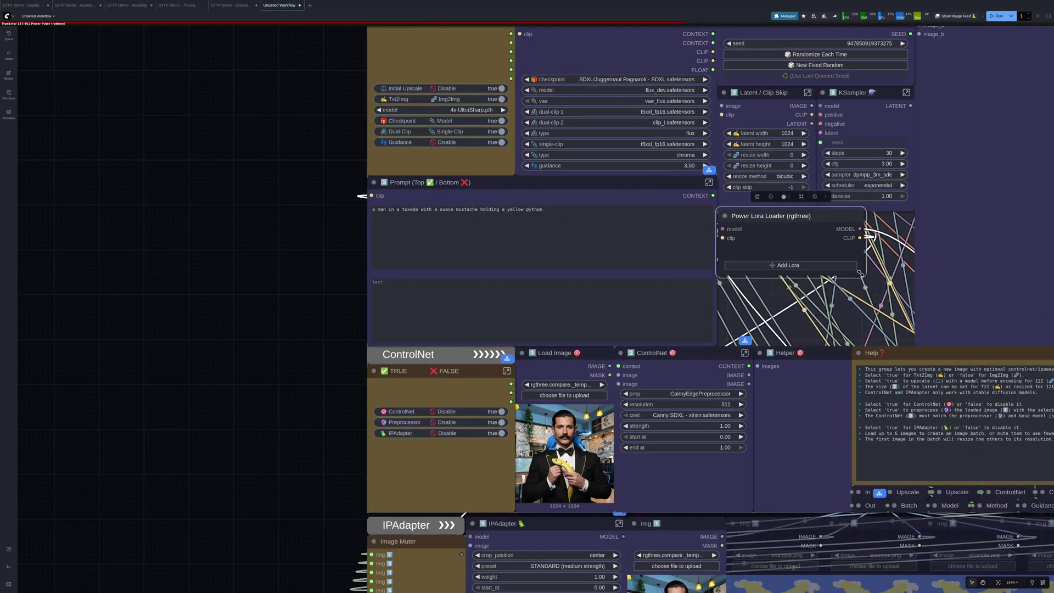
{"action": "left_click_drag", "start_coordinate": [865, 278], "coordinate": [911, 343]}
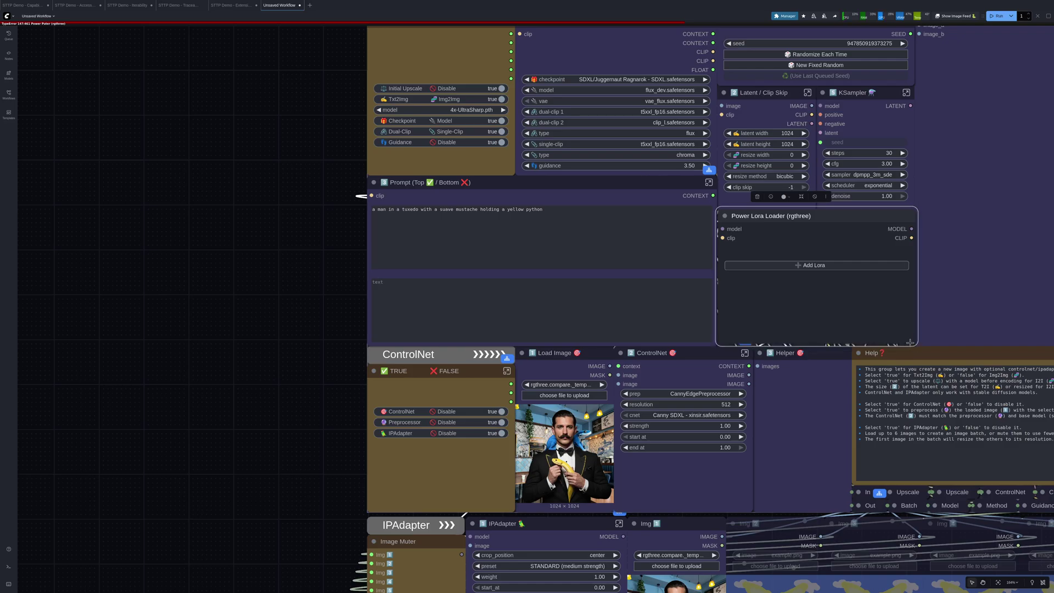
Run the new workflow to generate an image with the copied Generate group.
{"action": "key", "text": "."}
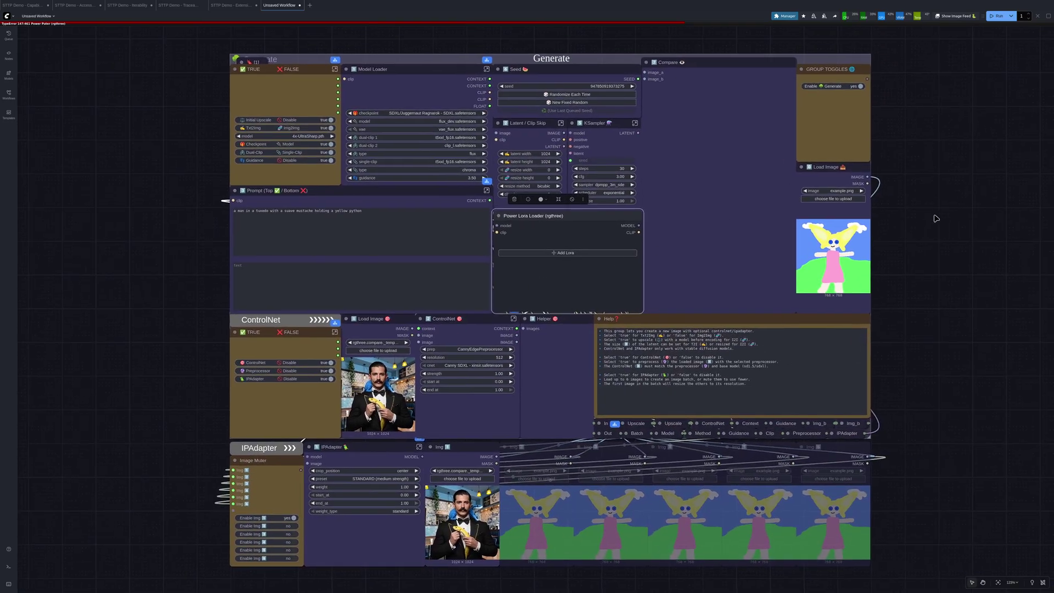
{"action": "left_click", "coordinate": [996, 16]}
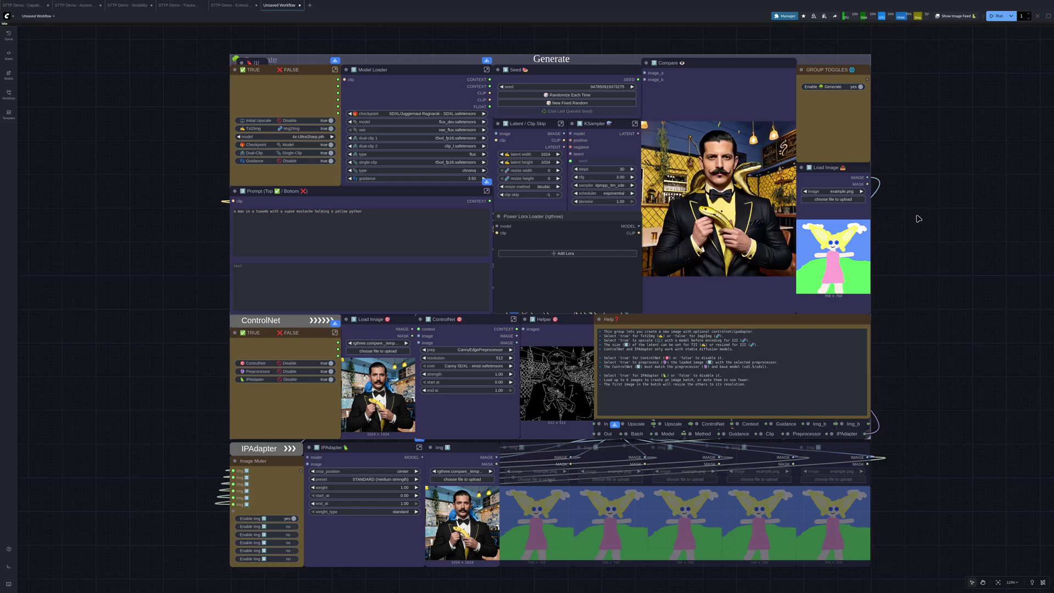
Move the collapsed In node out of the Generate group onto the empty canvas beside it and expand it.
{"action": "scroll", "coordinate": [914, 231], "scroll_direction": "down", "scroll_amount": 1}
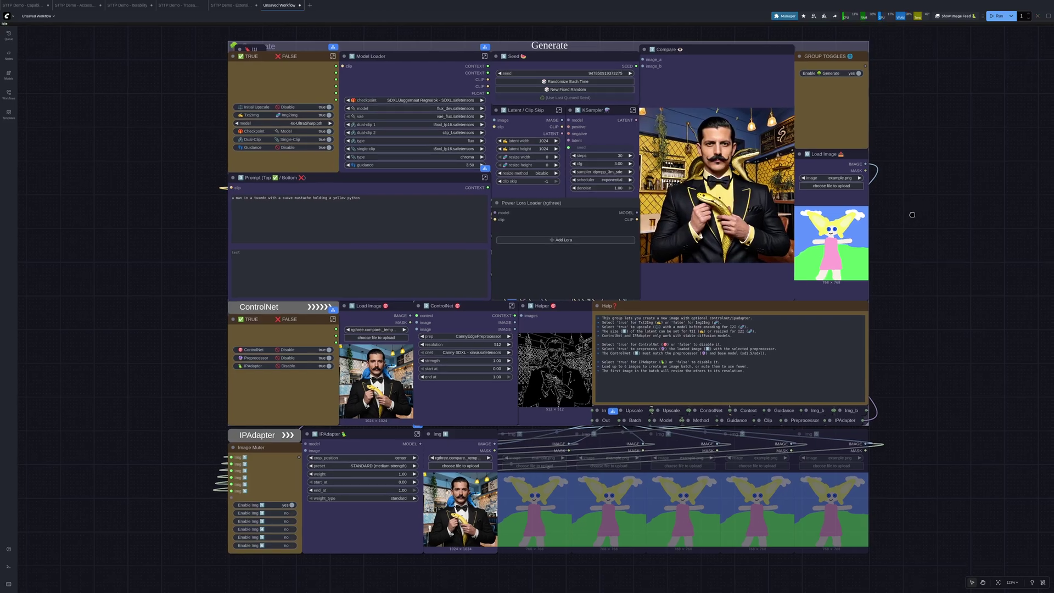
{"action": "scroll", "coordinate": [903, 421], "scroll_direction": "up", "scroll_amount": 2}
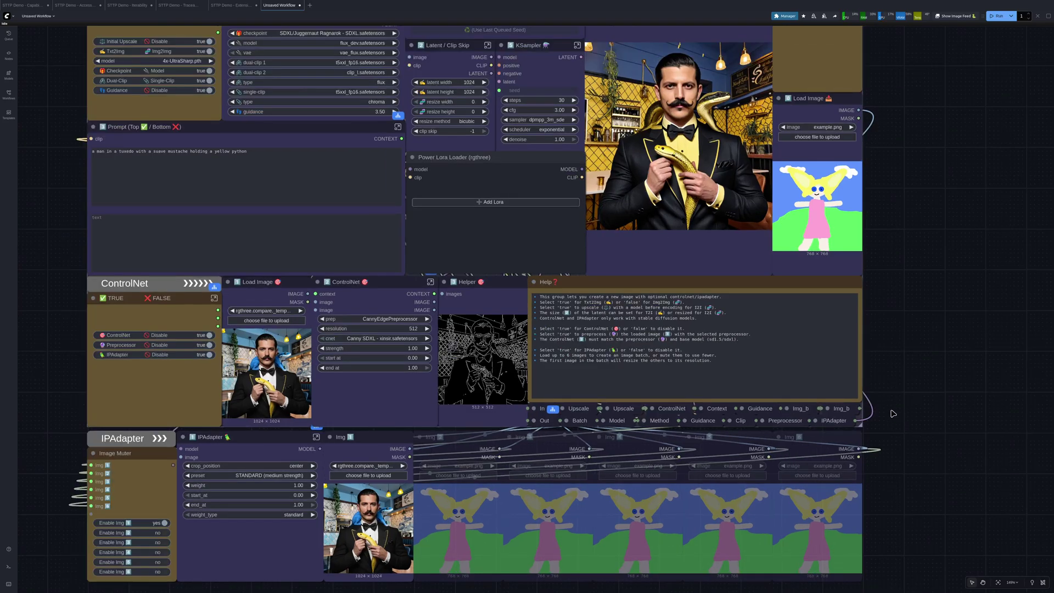
{"action": "left_click_drag", "start_coordinate": [538, 408], "coordinate": [950, 254]}
{"action": "left_click", "coordinate": [931, 301]}
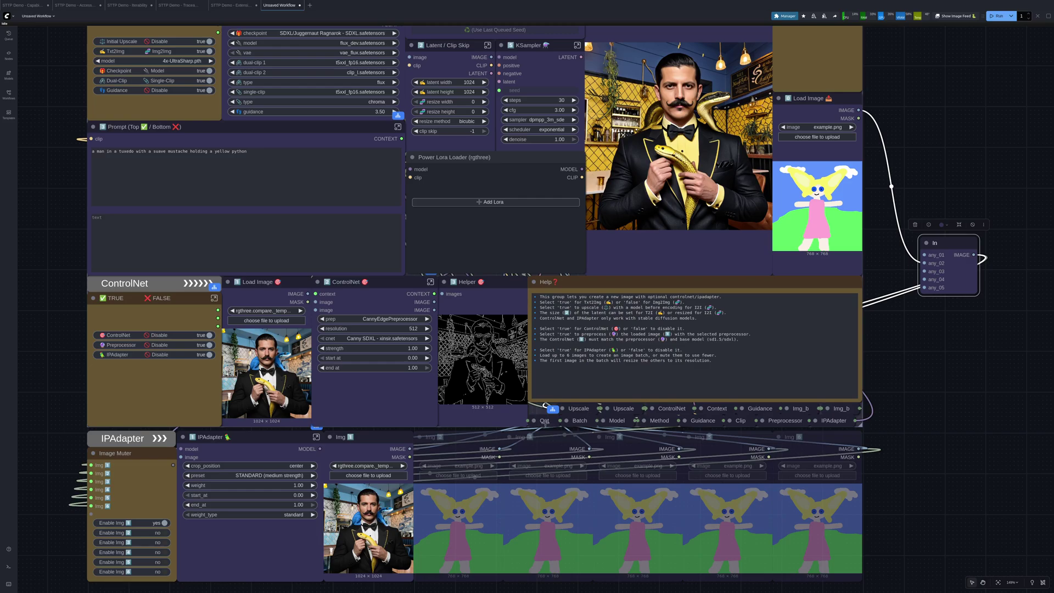
Move the collapsed Out node out of the Generate group, expand it, and place it beneath the In node.
{"action": "left_click_drag", "start_coordinate": [545, 422], "coordinate": [945, 335]}
{"action": "left_click", "coordinate": [934, 333]}
{"action": "left_click_drag", "start_coordinate": [958, 388], "coordinate": [941, 389]}
{"action": "left_click_drag", "start_coordinate": [968, 275], "coordinate": [953, 277]}
{"action": "left_click_drag", "start_coordinate": [925, 331], "coordinate": [974, 348]}
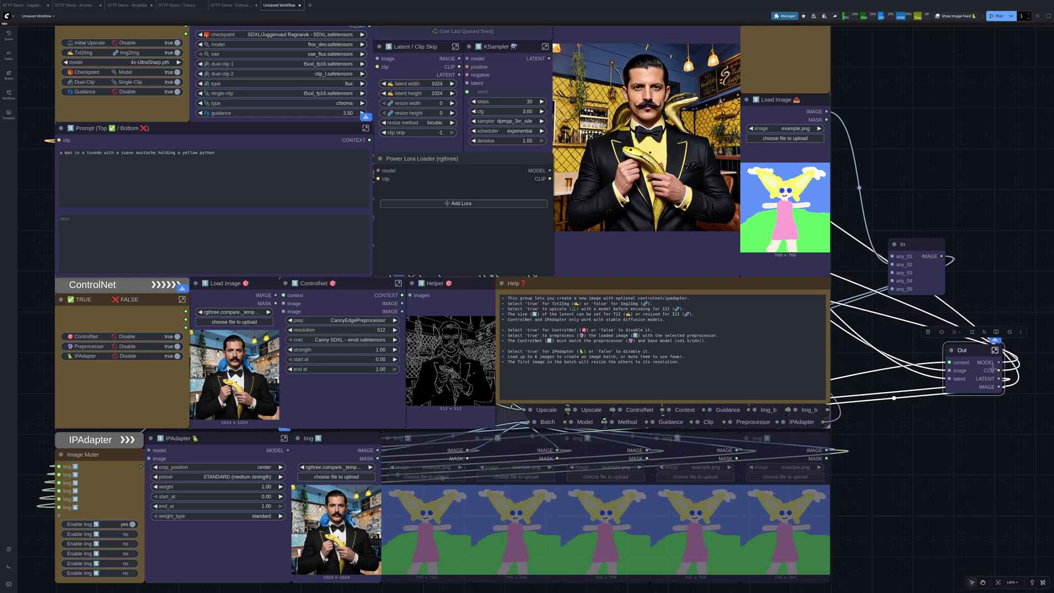
{"action": "left_click_drag", "start_coordinate": [968, 353], "coordinate": [943, 370]}
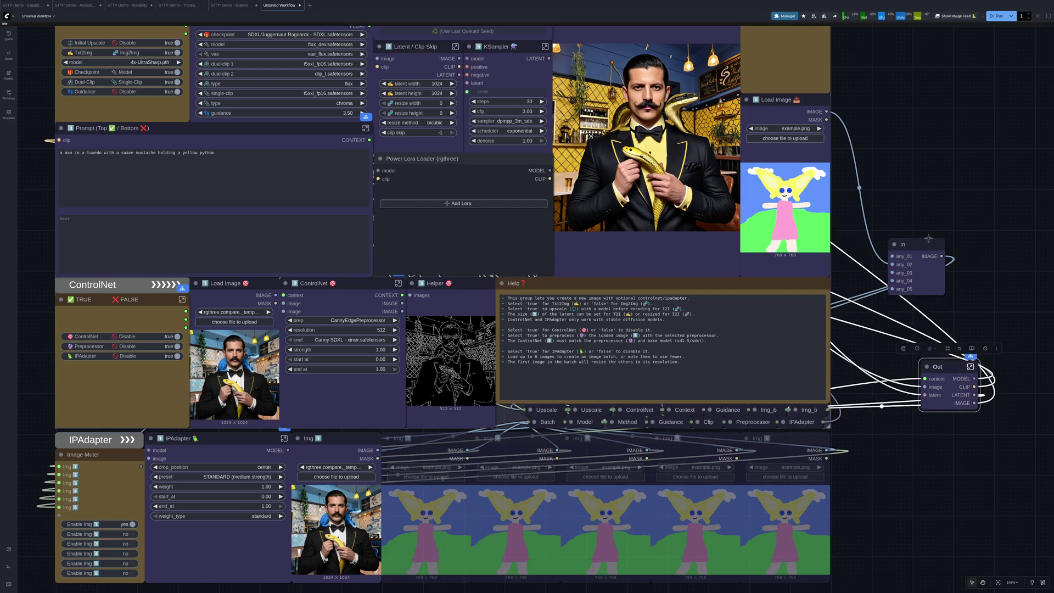
{"action": "left_click_drag", "start_coordinate": [917, 204], "coordinate": [888, 258]}
{"action": "left_click_drag", "start_coordinate": [896, 304], "coordinate": [896, 272]}
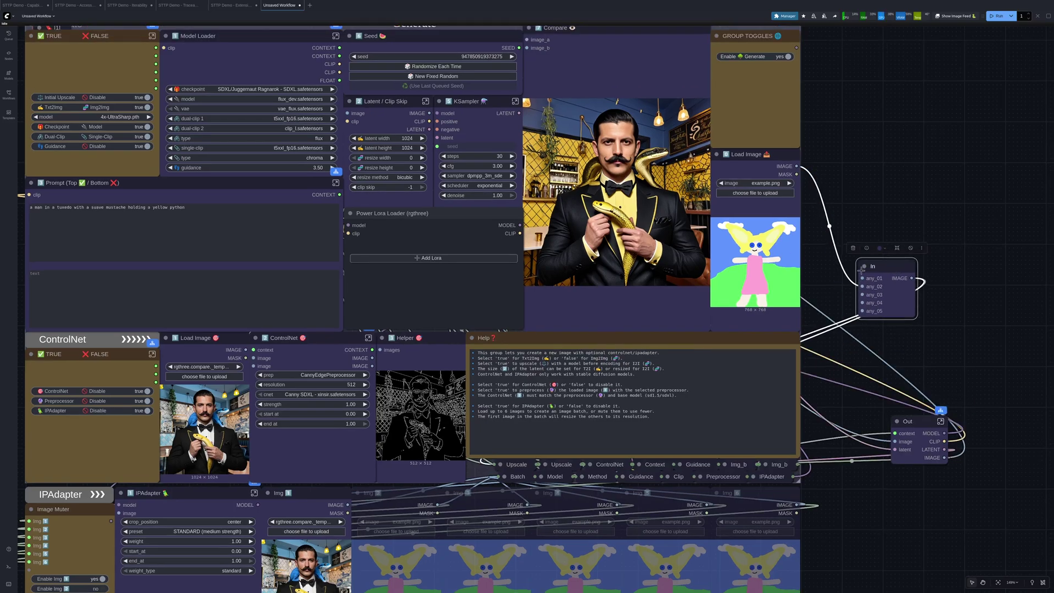
{"action": "scroll", "coordinate": [889, 274], "scroll_direction": "up", "scroll_amount": 8}
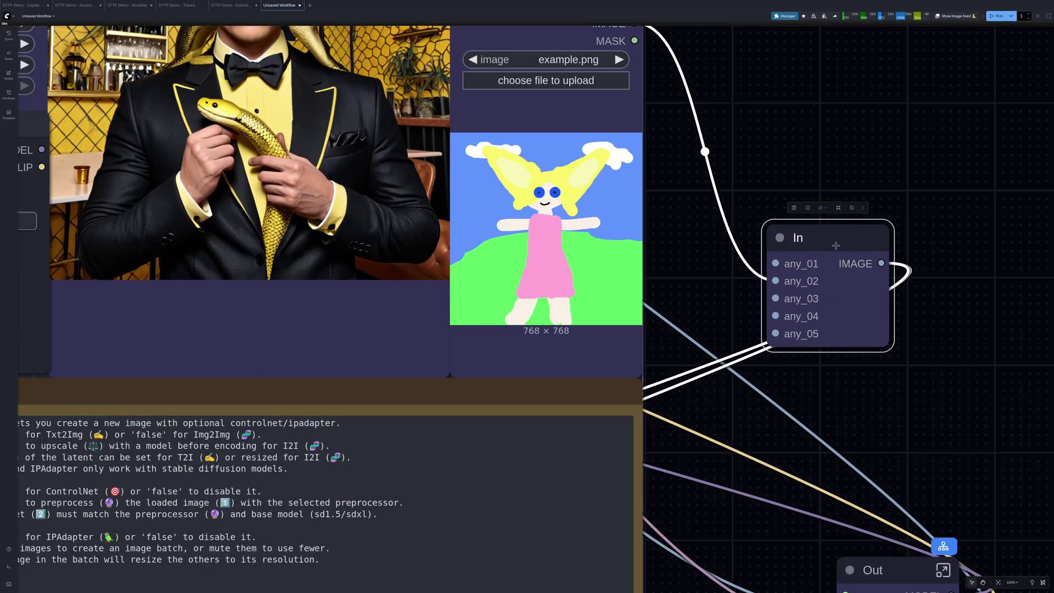
{"action": "scroll", "coordinate": [837, 244], "scroll_direction": "down", "scroll_amount": 3}
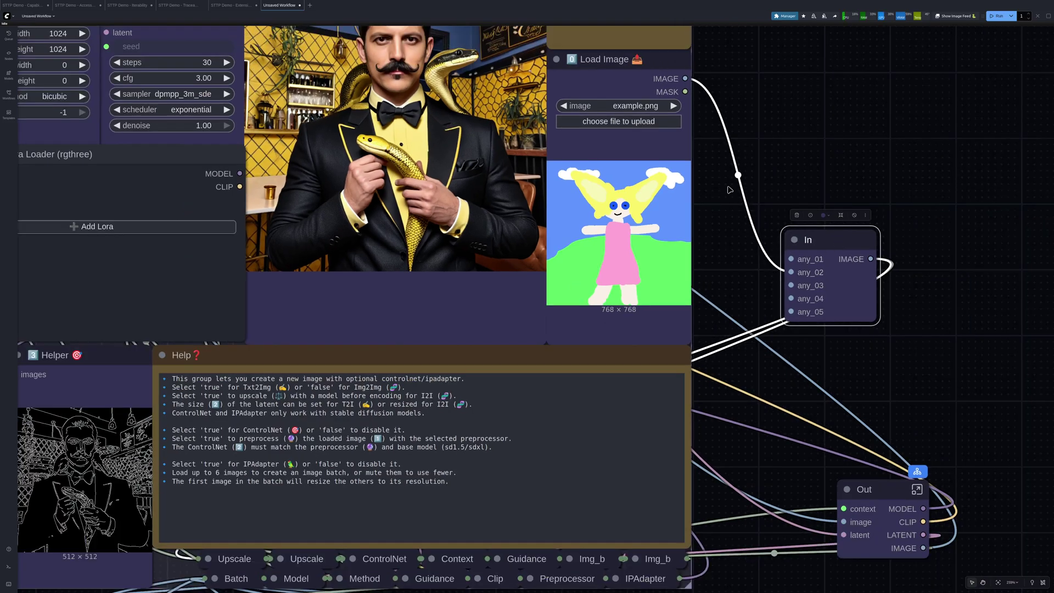
{"action": "scroll", "coordinate": [784, 198], "scroll_direction": "down", "scroll_amount": 5}
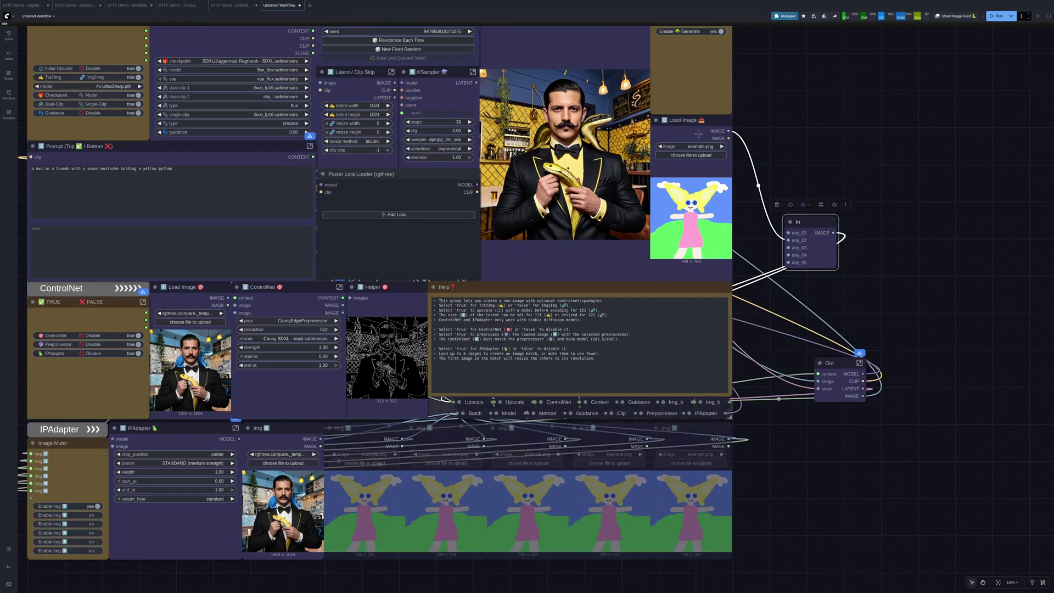
Copy the whole Upscale group from the STTP Demo - Extensibility workflow into the unsaved workflow.
{"action": "left_click", "coordinate": [234, 7]}
{"action": "left_click_drag", "start_coordinate": [814, 399], "coordinate": [228, 399]}
{"action": "left_click_drag", "start_coordinate": [681, 423], "coordinate": [219, 429]}
{"action": "left_click_drag", "start_coordinate": [631, 416], "coordinate": [250, 410]}
{"action": "left_click_drag", "start_coordinate": [708, 424], "coordinate": [336, 429]}
{"action": "scroll", "coordinate": [336, 429], "scroll_direction": "right", "scroll_amount": 10}
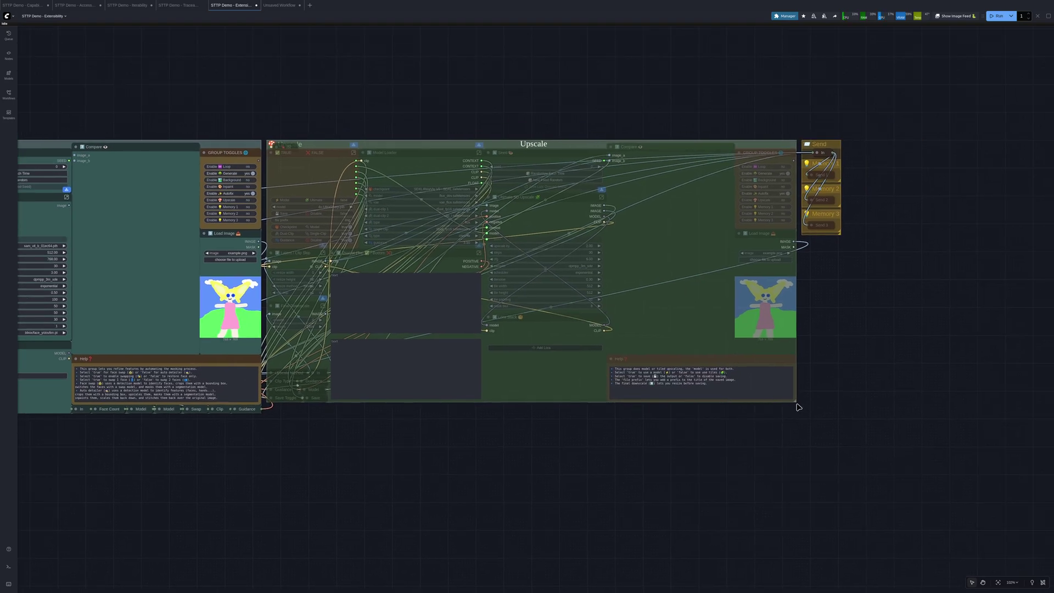
{"action": "left_click_drag", "start_coordinate": [799, 406], "coordinate": [265, 137]}
{"action": "left_click", "coordinate": [284, 7]}
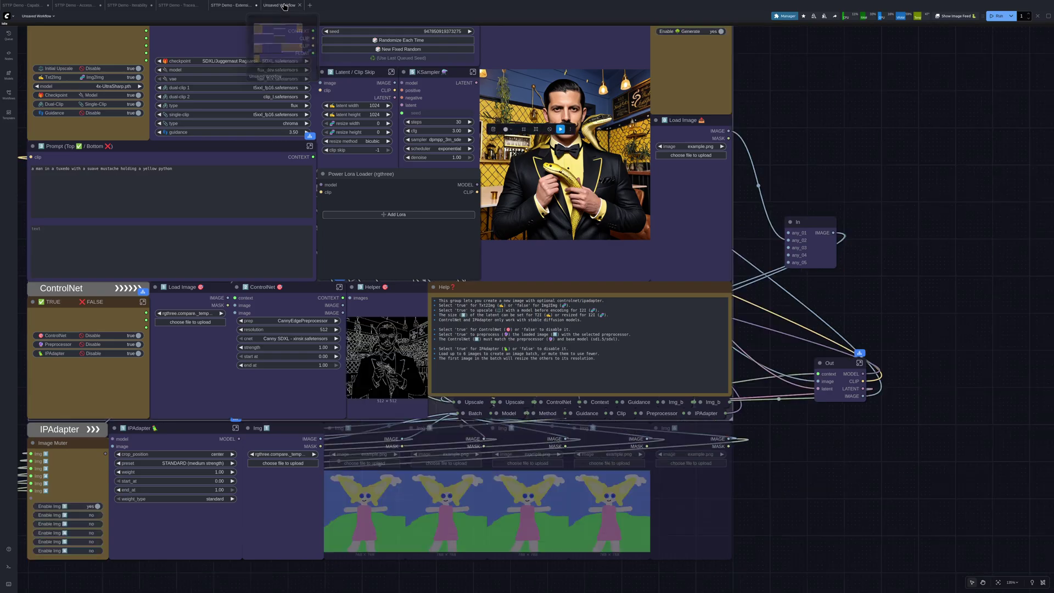
{"action": "scroll", "coordinate": [763, 236], "scroll_direction": "down", "scroll_amount": 3}
{"action": "left_click_drag", "start_coordinate": [927, 243], "coordinate": [635, 292]}
{"action": "scroll", "coordinate": [714, 285], "scroll_direction": "down", "scroll_amount": 9}
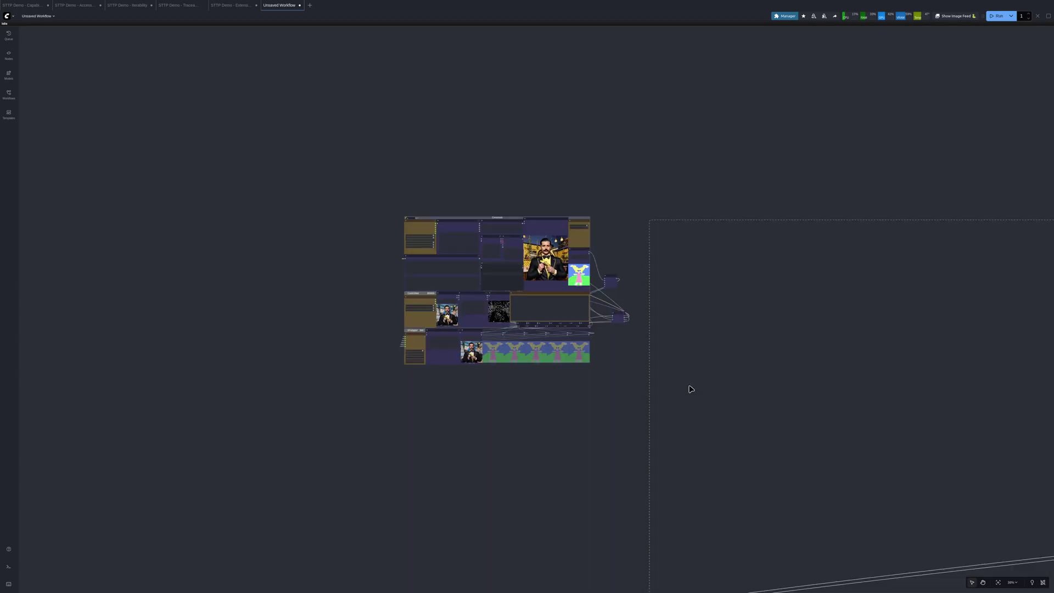
Move the pasted Upscale group across the canvas to sit just beside the Generate group.
{"action": "left_click_drag", "start_coordinate": [804, 395], "coordinate": [549, 261]}
{"action": "scroll", "coordinate": [547, 259], "scroll_direction": "down", "scroll_amount": 3}
{"action": "left_click", "coordinate": [415, 417]}
{"action": "left_click_drag", "start_coordinate": [421, 401], "coordinate": [990, 258]}
{"action": "left_click_drag", "start_coordinate": [960, 266], "coordinate": [288, 319]}
{"action": "scroll", "coordinate": [329, 307], "scroll_direction": "down", "scroll_amount": 4}
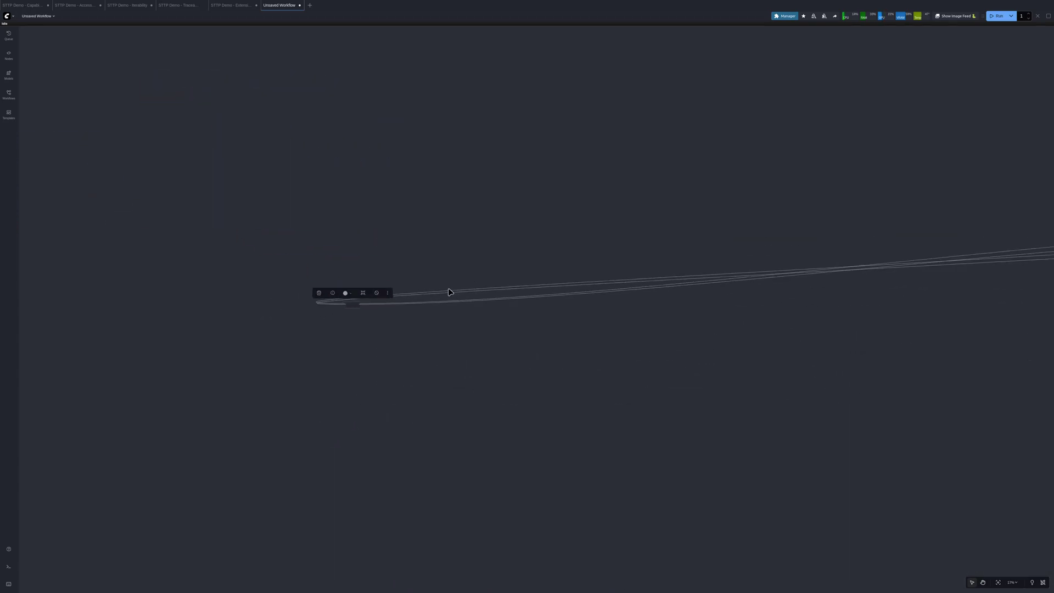
{"action": "left_click_drag", "start_coordinate": [349, 303], "coordinate": [733, 300]}
{"action": "left_click_drag", "start_coordinate": [680, 253], "coordinate": [860, 357]}
{"action": "left_click_drag", "start_coordinate": [731, 329], "coordinate": [738, 328]}
{"action": "left_click_drag", "start_coordinate": [751, 278], "coordinate": [0, 279]}
{"action": "left_click_drag", "start_coordinate": [126, 292], "coordinate": [358, 225]}
{"action": "scroll", "coordinate": [500, 264], "scroll_direction": "up", "scroll_amount": 5}
{"action": "left_click", "coordinate": [343, 303]}
{"action": "scroll", "coordinate": [279, 297], "scroll_direction": "up", "scroll_amount": 8}
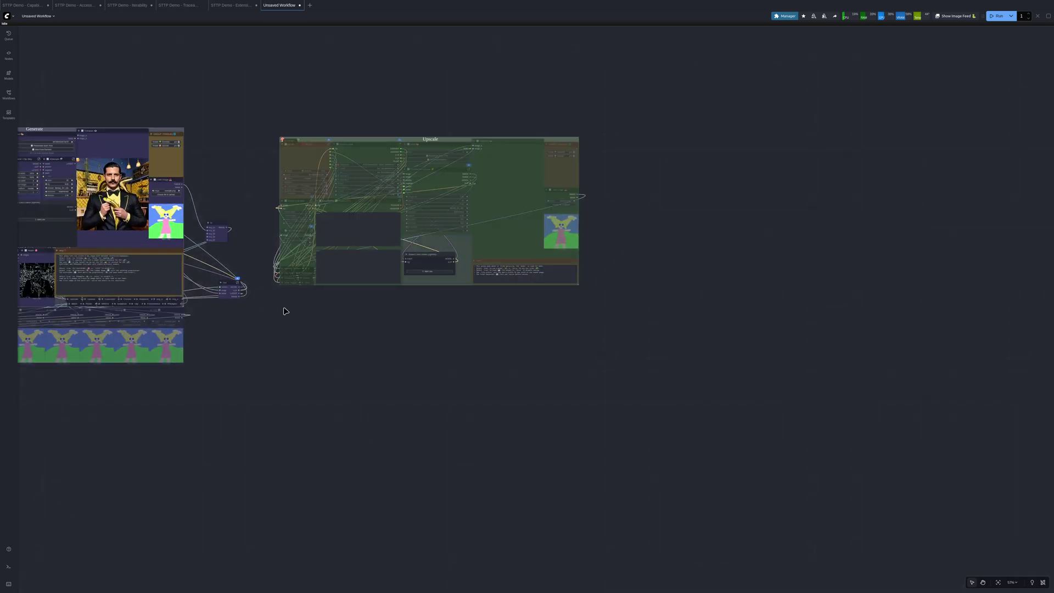
Select every node of the Upscale group and unmute them all.
{"action": "left_click_drag", "start_coordinate": [263, 300], "coordinate": [516, 280]}
{"action": "scroll", "coordinate": [516, 279], "scroll_direction": "up", "scroll_amount": 6}
{"action": "scroll", "coordinate": [559, 274], "scroll_direction": "up", "scroll_amount": 6}
{"action": "left_click_drag", "start_coordinate": [614, 296], "coordinate": [429, 454]}
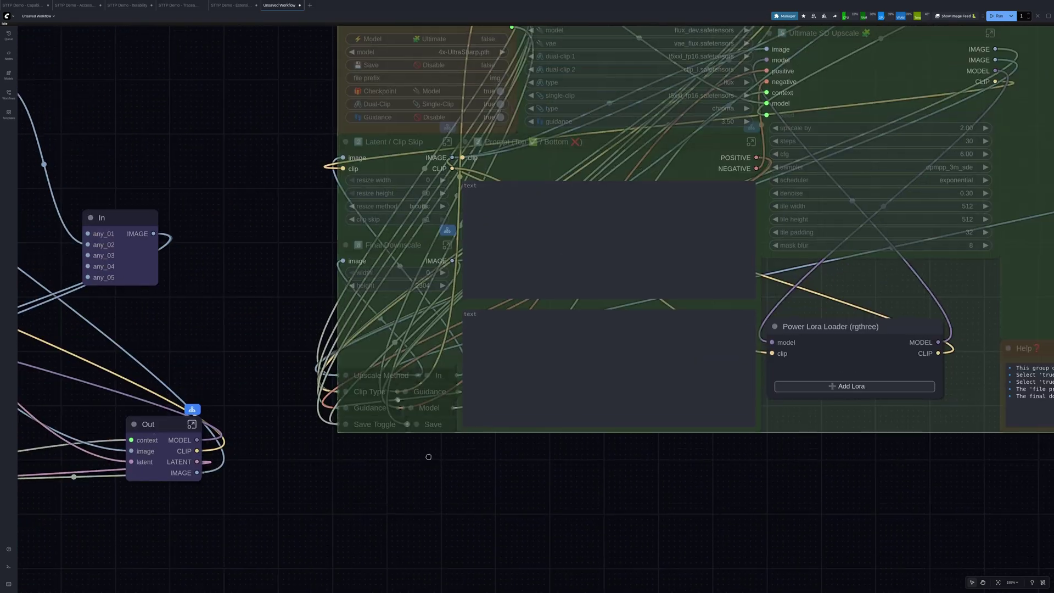
{"action": "scroll", "coordinate": [439, 444], "scroll_direction": "down", "scroll_amount": 8}
{"action": "left_click_drag", "start_coordinate": [930, 453], "coordinate": [424, 189]}
{"action": "key", "text": "ctrl+m"}
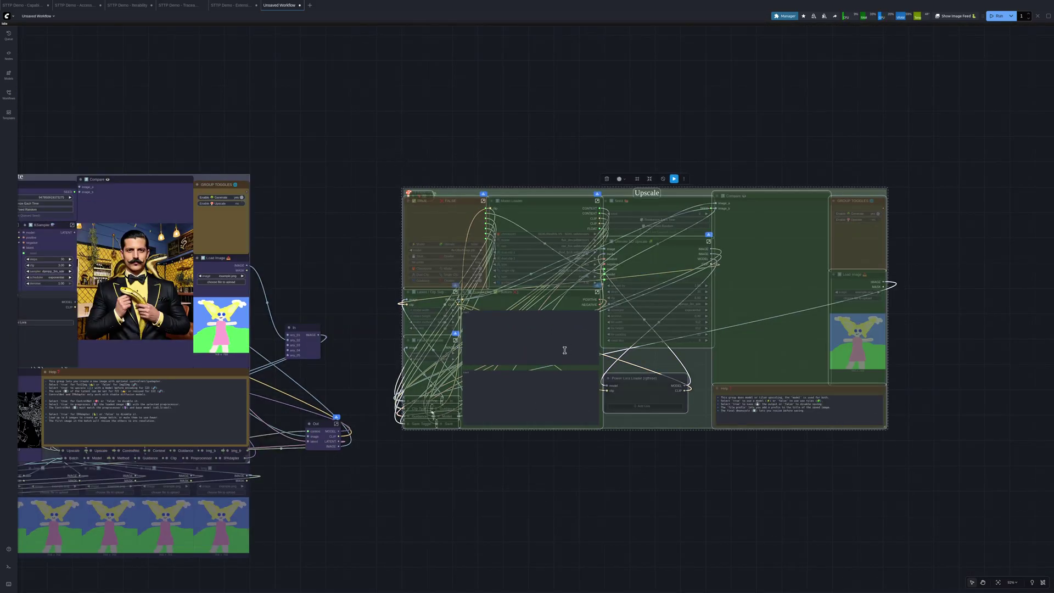
{"action": "key", "text": "ctrl+m"}
Move the collapsed In node out of the Upscale group to the empty canvas below it and expand it.
{"action": "left_click_drag", "start_coordinate": [496, 471], "coordinate": [659, 435]}
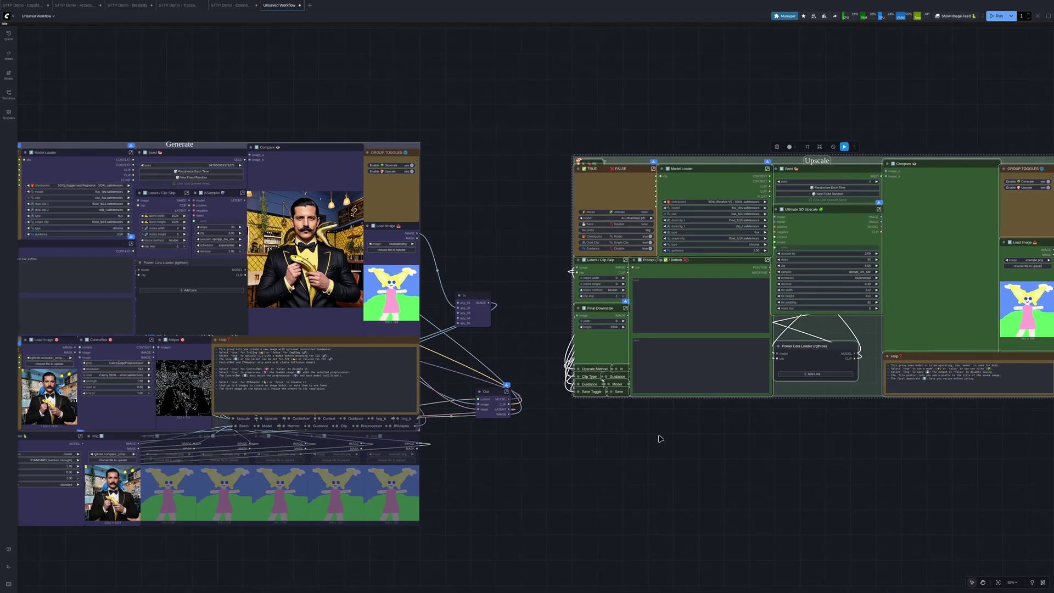
{"action": "left_click", "coordinate": [620, 369]}
{"action": "scroll", "coordinate": [612, 417], "scroll_direction": "up", "scroll_amount": 7}
{"action": "left_click_drag", "start_coordinate": [633, 328], "coordinate": [543, 441]}
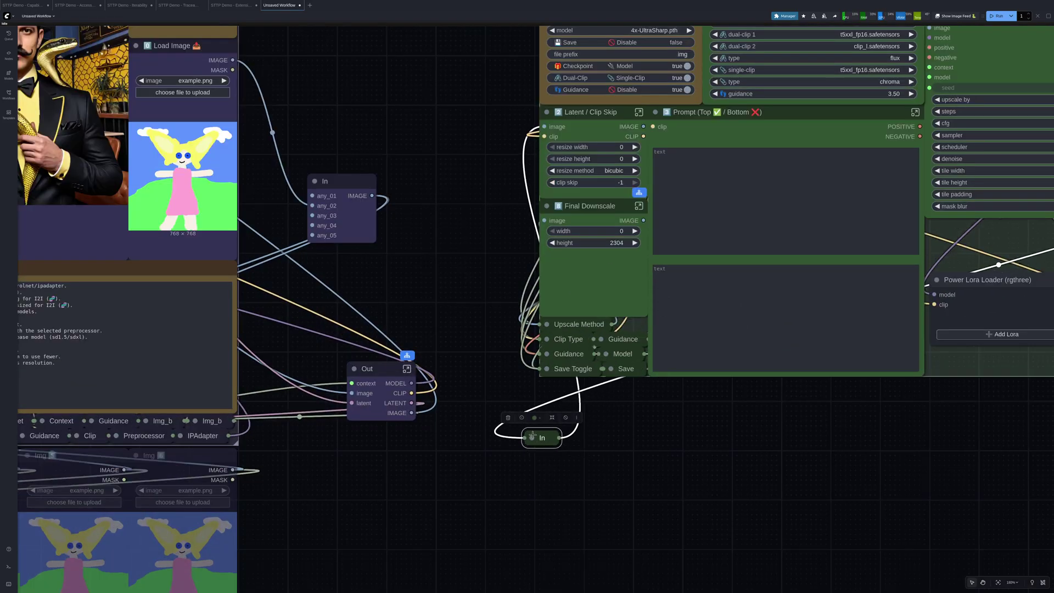
{"action": "left_click", "coordinate": [531, 437]}
{"action": "scroll", "coordinate": [738, 395], "scroll_direction": "up", "scroll_amount": 3}
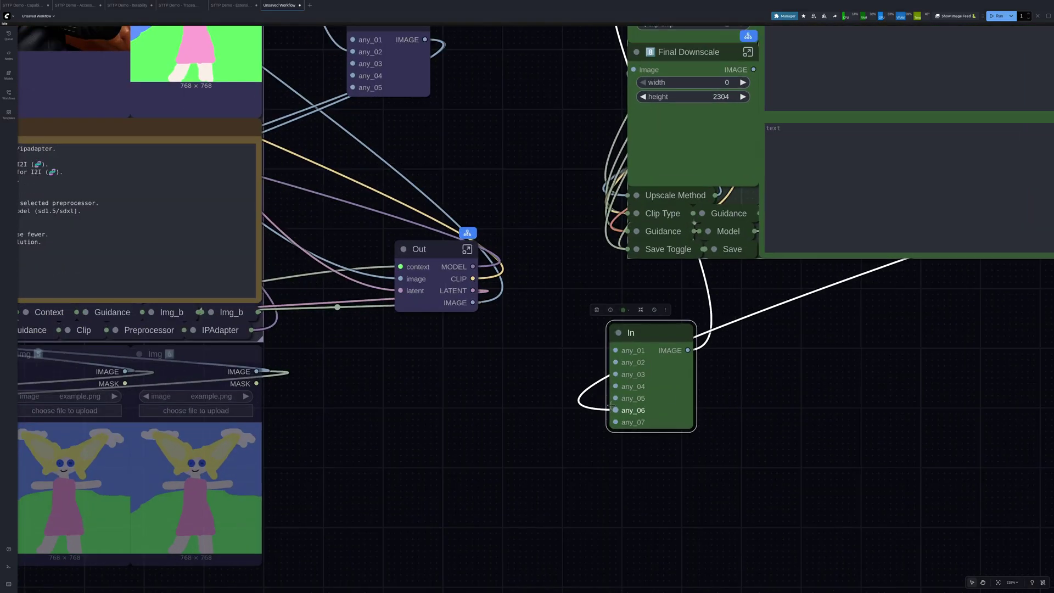
Connect the IMAGE output of the Generate group's Out node to any_01 on the Upscale group's In node.
{"action": "scroll", "coordinate": [611, 405], "scroll_direction": "down", "scroll_amount": 5}
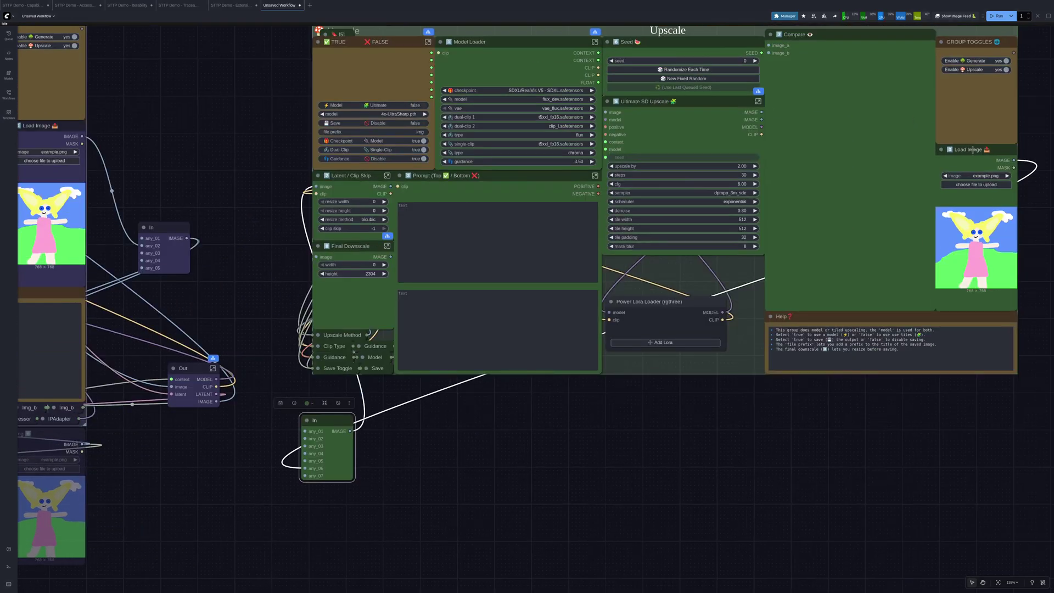
{"action": "left_click", "coordinate": [972, 149]}
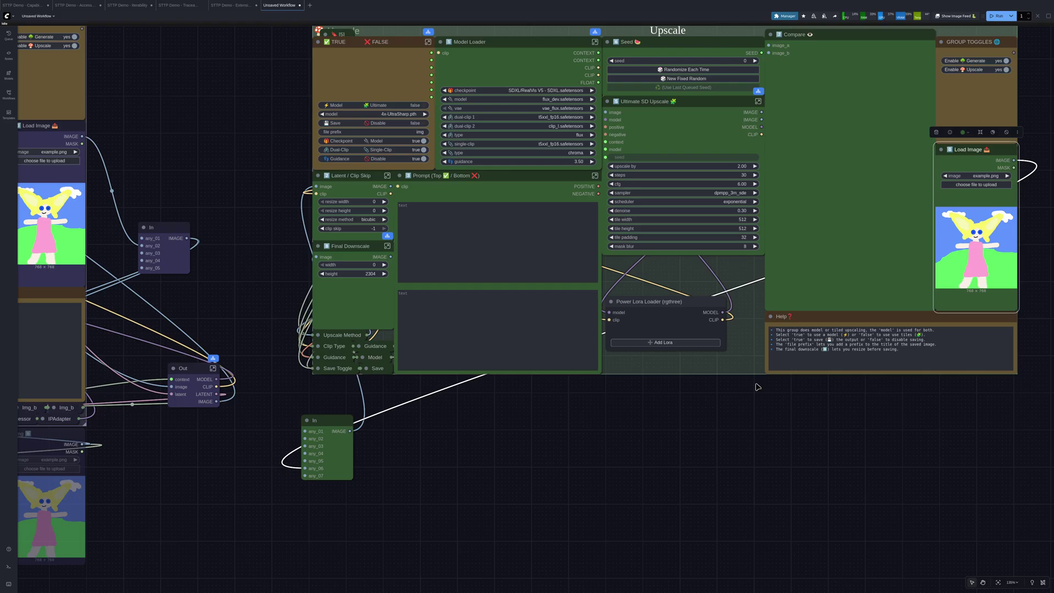
{"action": "scroll", "coordinate": [485, 418], "scroll_direction": "down", "scroll_amount": 4}
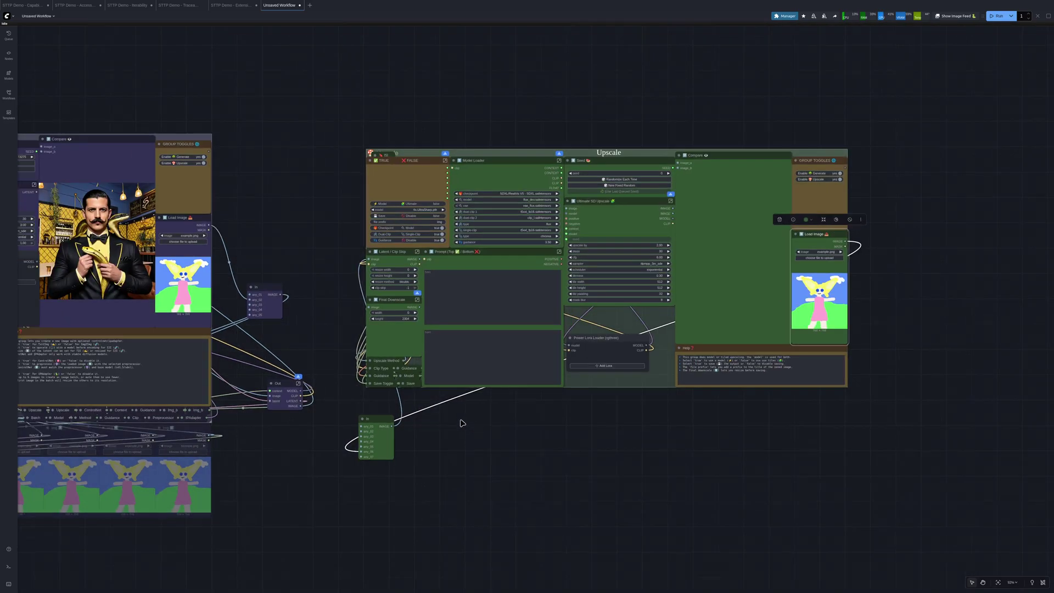
{"action": "left_click_drag", "start_coordinate": [297, 432], "coordinate": [603, 412]}
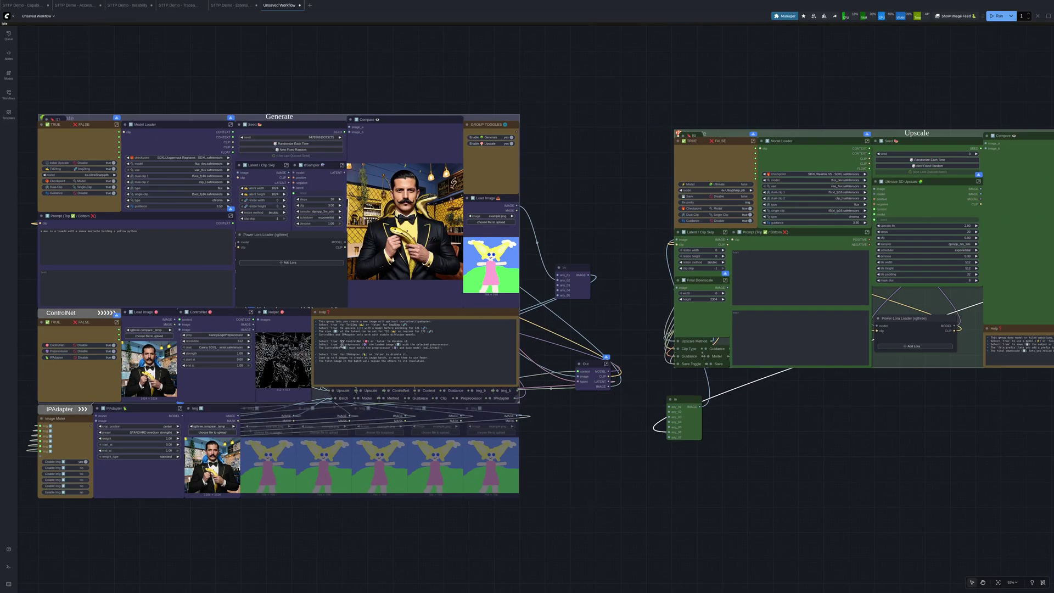
{"action": "left_click_drag", "start_coordinate": [678, 288], "coordinate": [565, 220]}
{"action": "scroll", "coordinate": [713, 289], "scroll_direction": "up", "scroll_amount": 6}
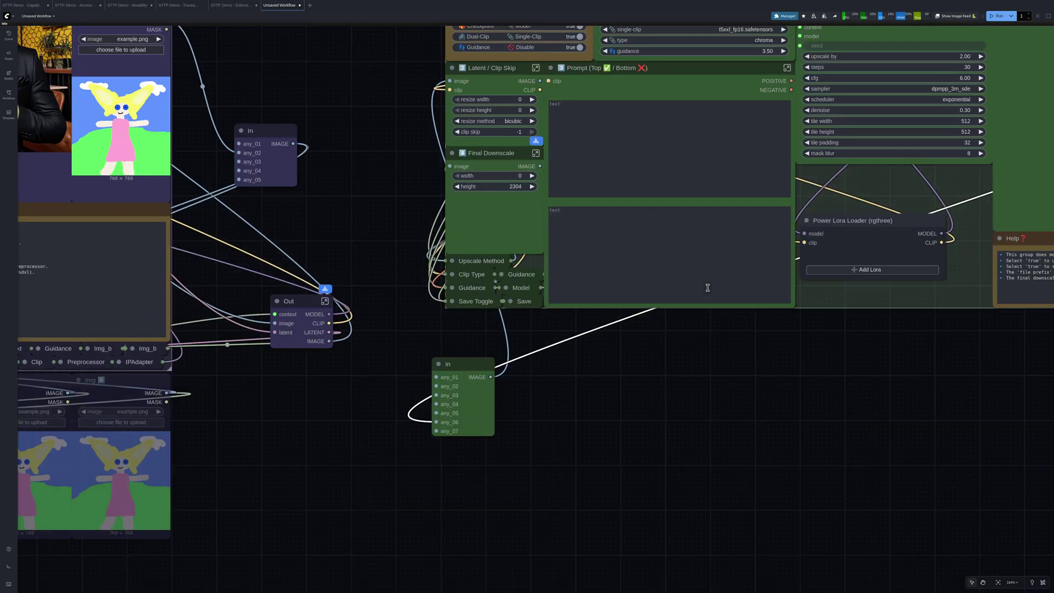
{"action": "left_click_drag", "start_coordinate": [955, 299], "coordinate": [995, 339]}
{"action": "scroll", "coordinate": [439, 341], "scroll_direction": "up", "scroll_amount": 2}
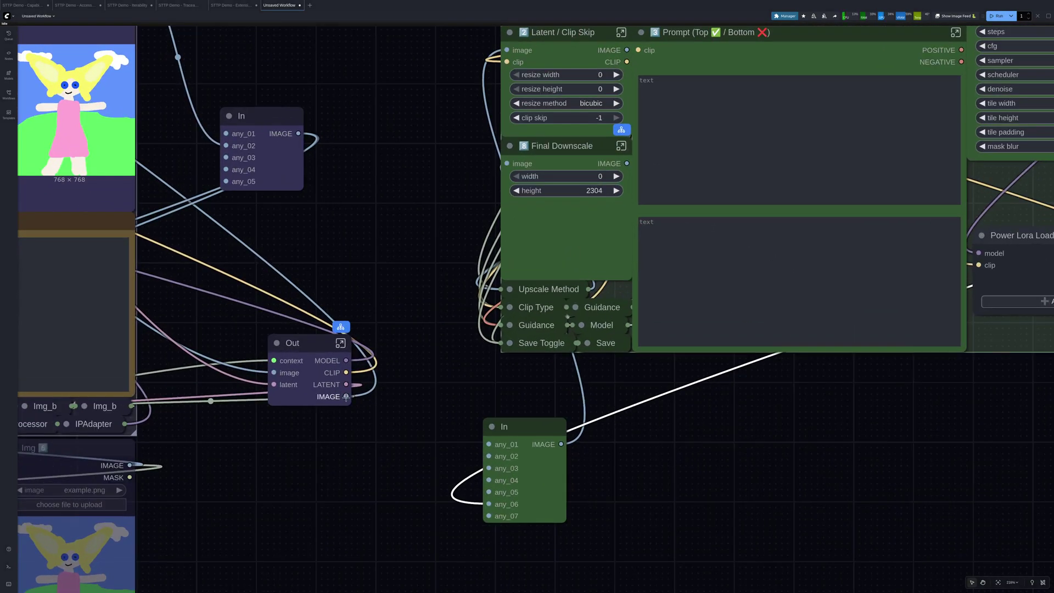
{"action": "scroll", "coordinate": [346, 395], "scroll_direction": "up", "scroll_amount": 2}
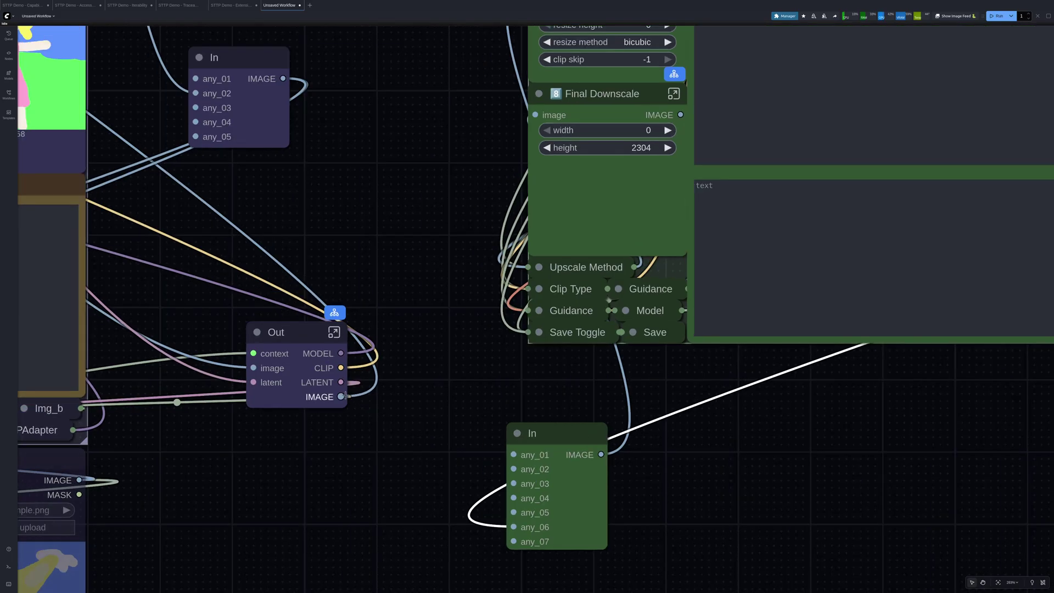
{"action": "left_click_drag", "start_coordinate": [341, 396], "coordinate": [516, 453]}
Run the linked Generate and Upscale groups and view the upscaled image in the Upscale group's Compare node.
{"action": "scroll", "coordinate": [498, 408], "scroll_direction": "down", "scroll_amount": 3}
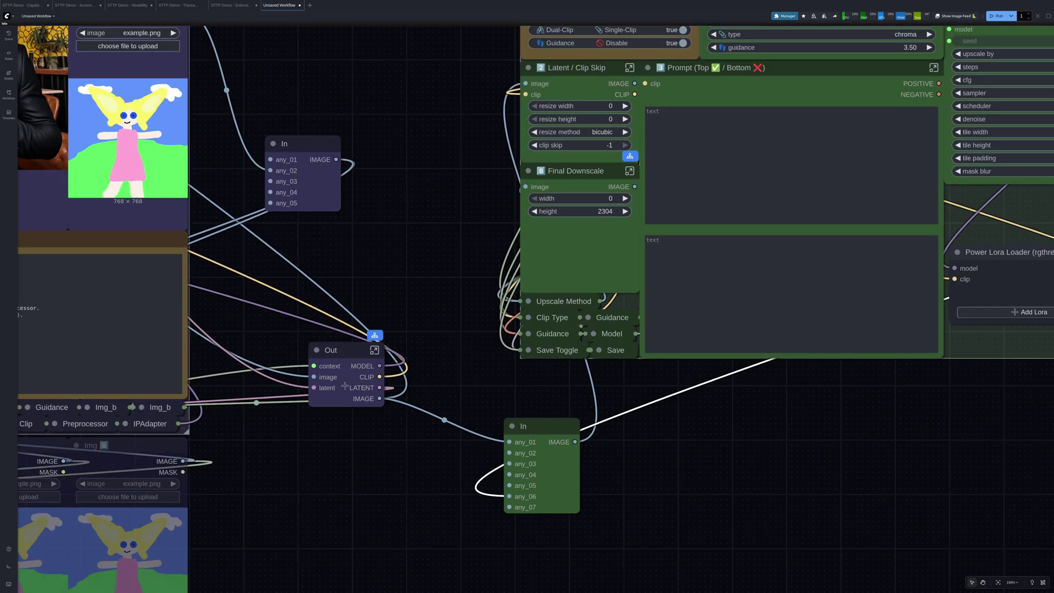
{"action": "scroll", "coordinate": [376, 364], "scroll_direction": "down", "scroll_amount": 5}
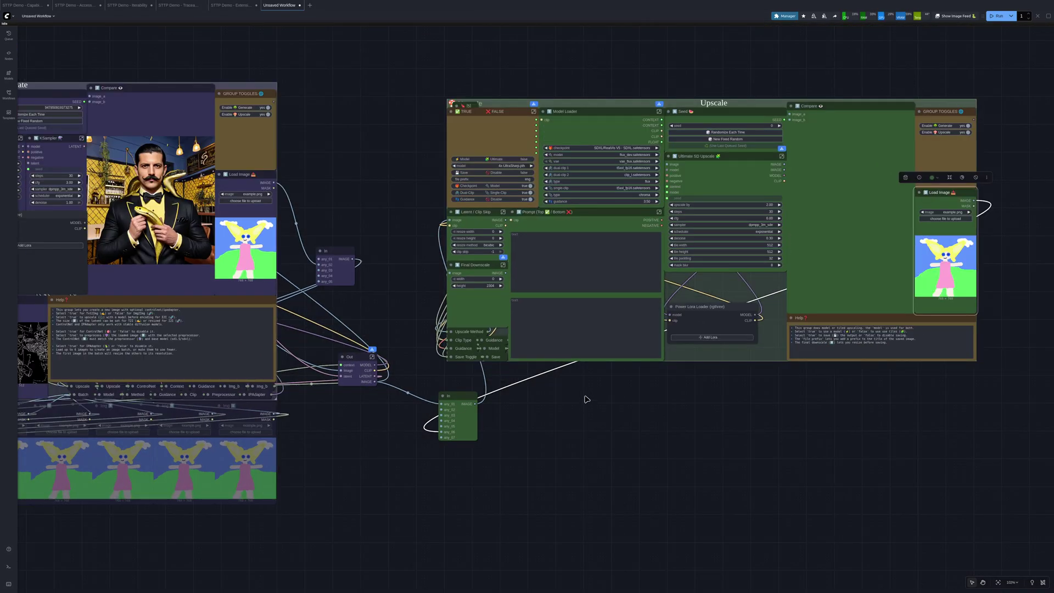
{"action": "left_click_drag", "start_coordinate": [585, 394], "coordinate": [581, 405]}
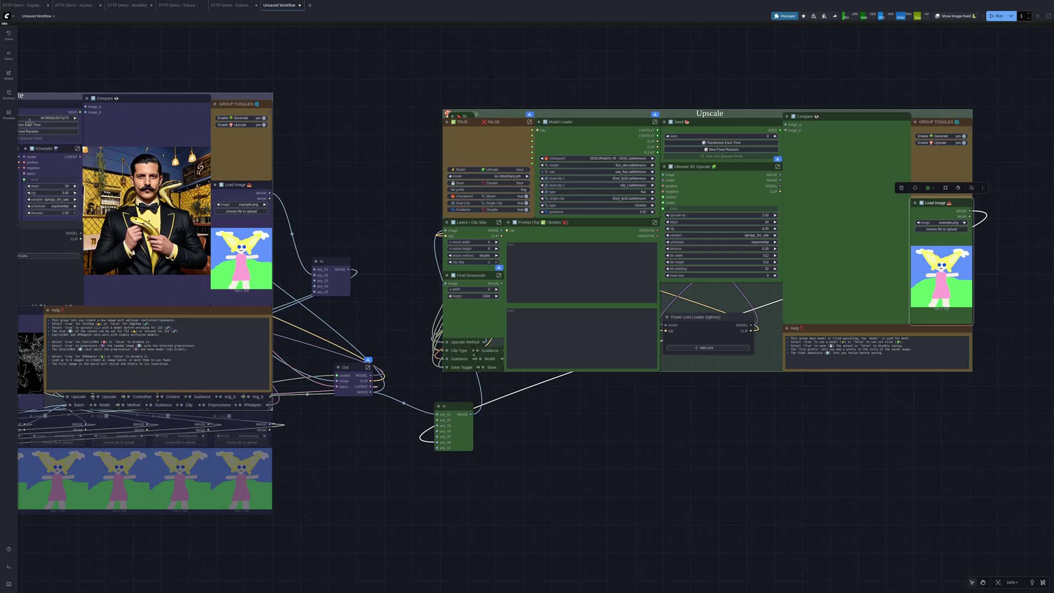
{"action": "left_click_drag", "start_coordinate": [36, 118], "coordinate": [88, 127]}
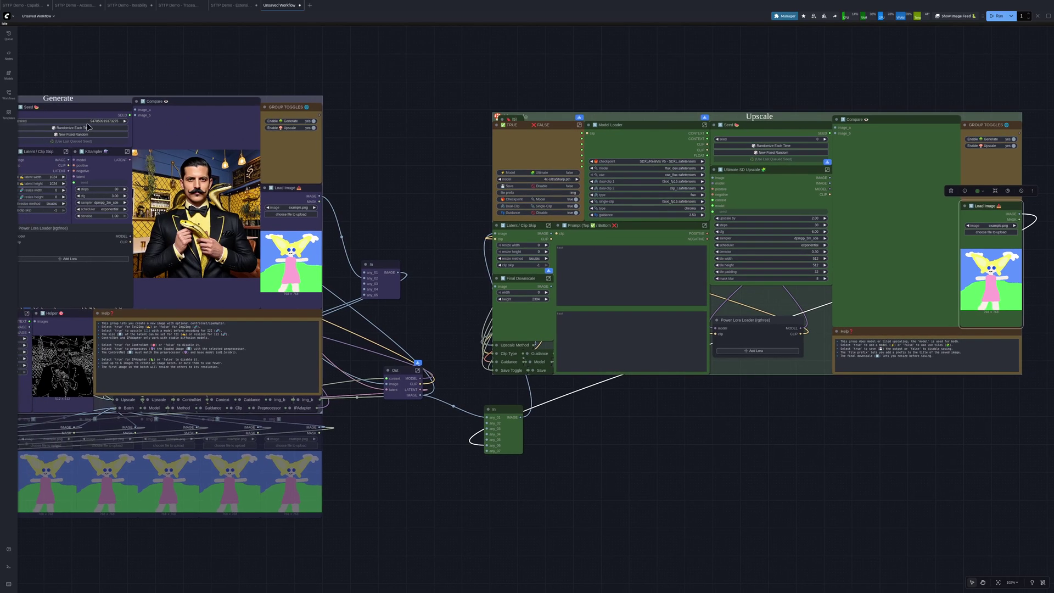
{"action": "left_click", "coordinate": [995, 16]}
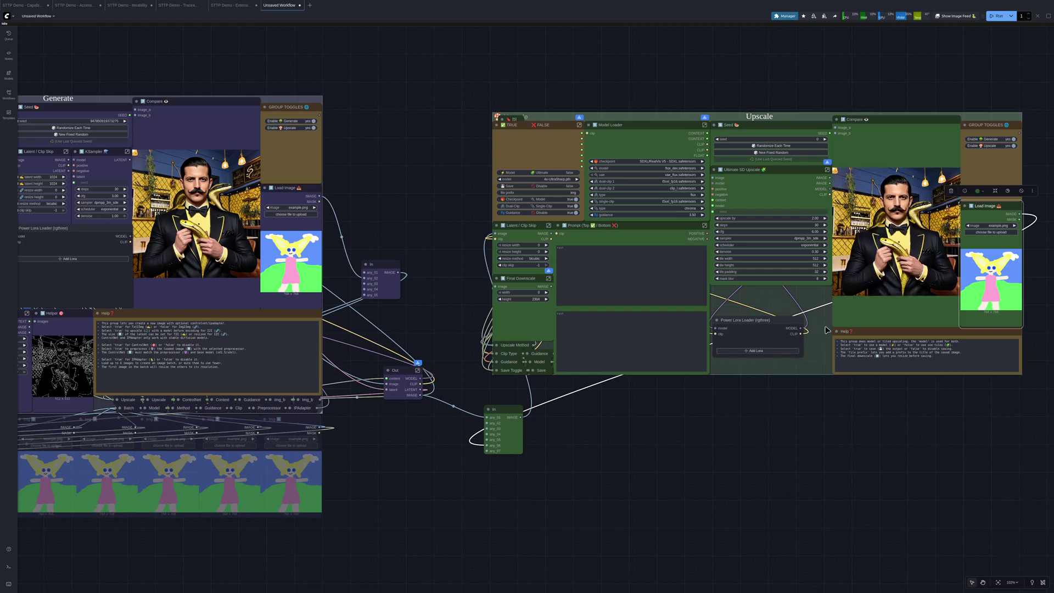
{"action": "left_click_drag", "start_coordinate": [464, 273], "coordinate": [445, 257]}
{"action": "scroll", "coordinate": [490, 327], "scroll_direction": "up", "scroll_amount": 2}
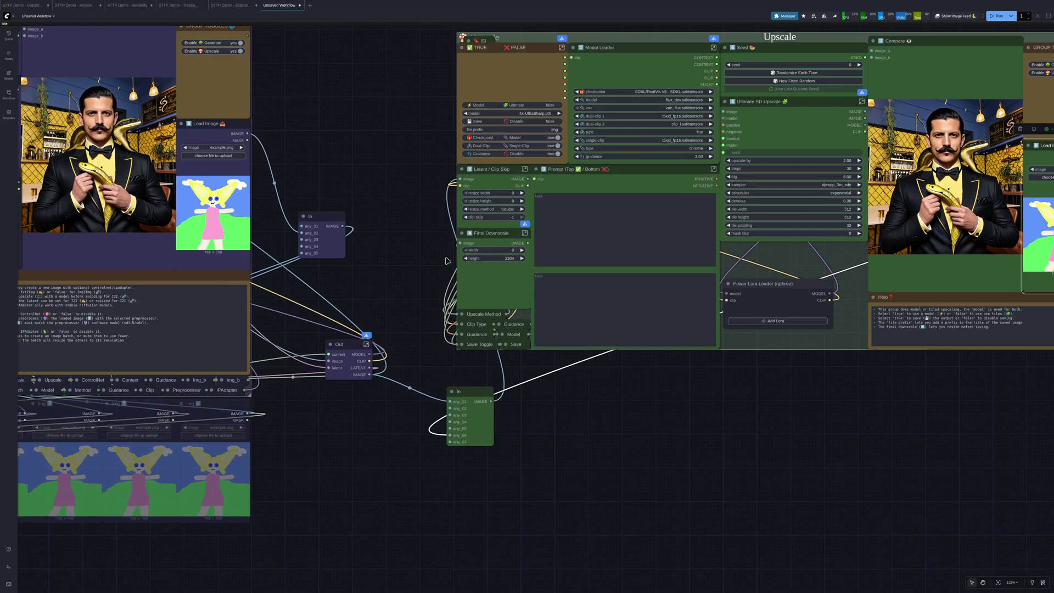
{"action": "scroll", "coordinate": [448, 261], "scroll_direction": "down", "scroll_amount": 3}
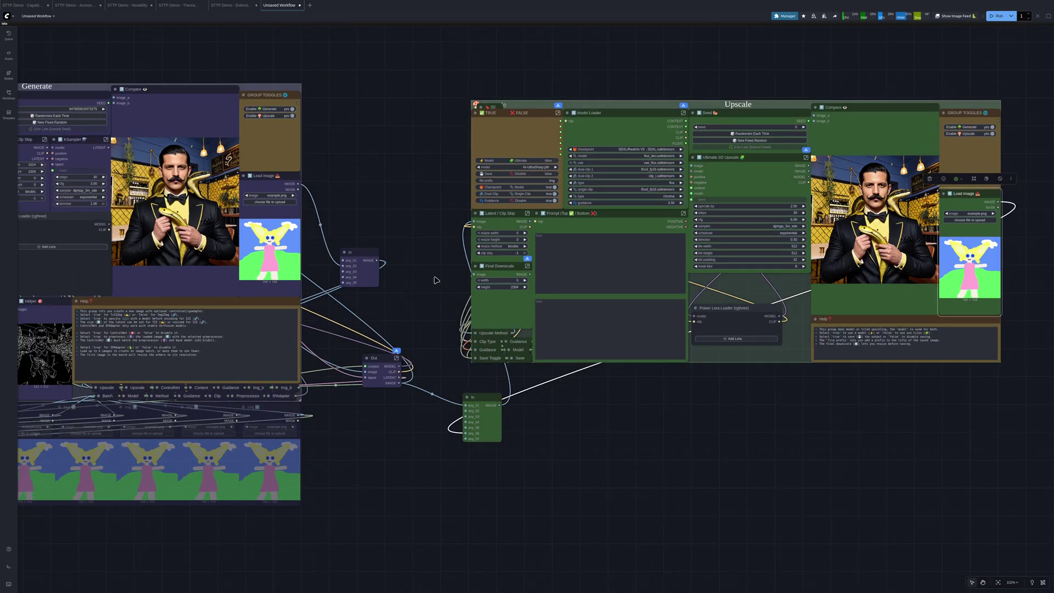
Switch back to the STTP Demo - Capability workflow and view its whole chain of groups, through Upscale, in one overview.
{"action": "left_click_drag", "start_coordinate": [447, 276], "coordinate": [475, 273]}
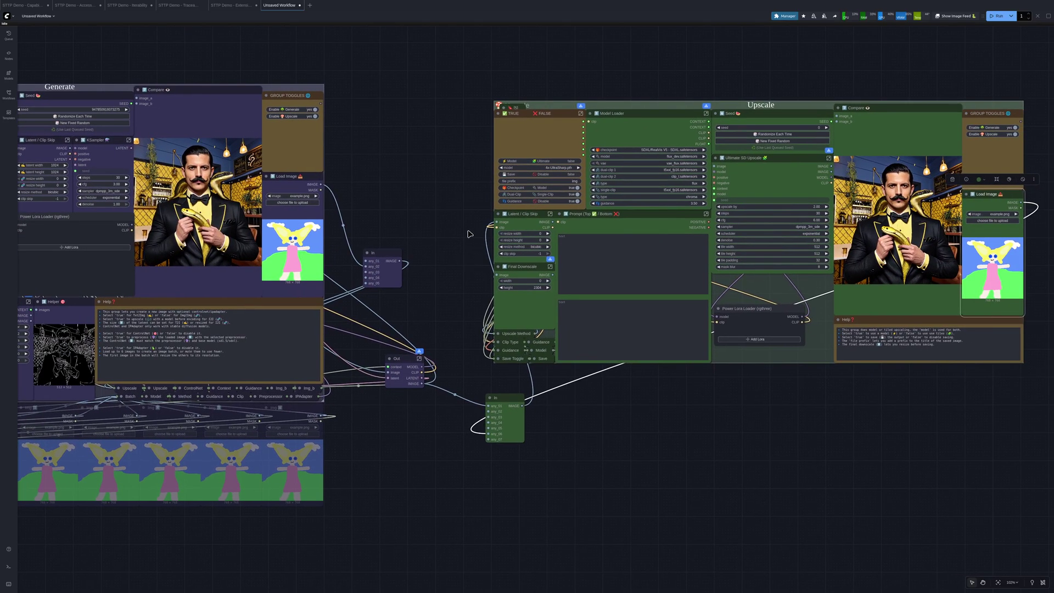
{"action": "left_click_drag", "start_coordinate": [411, 180], "coordinate": [613, 196]}
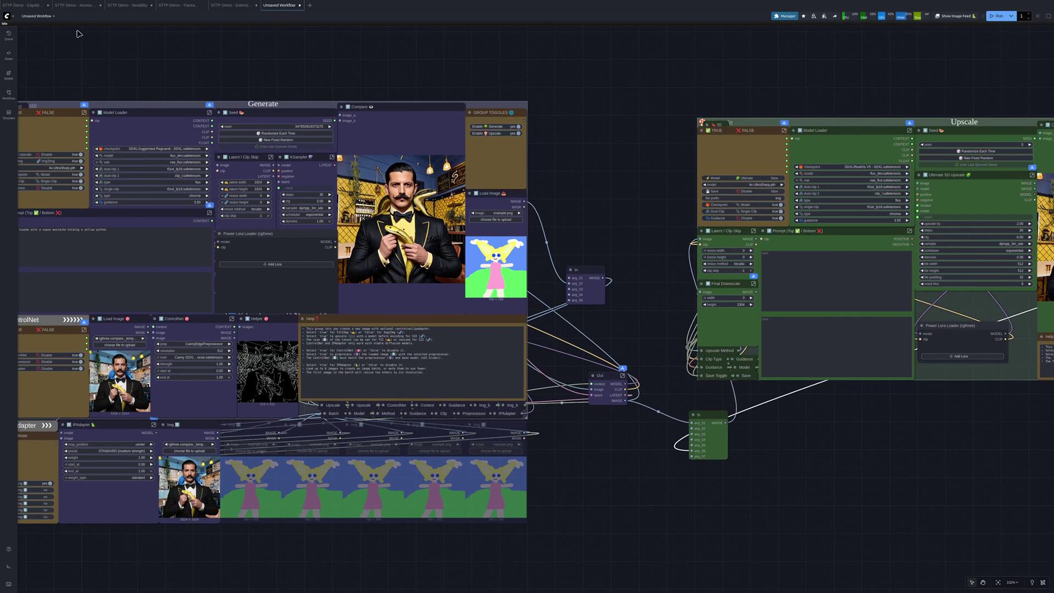
{"action": "left_click", "coordinate": [32, 10]}
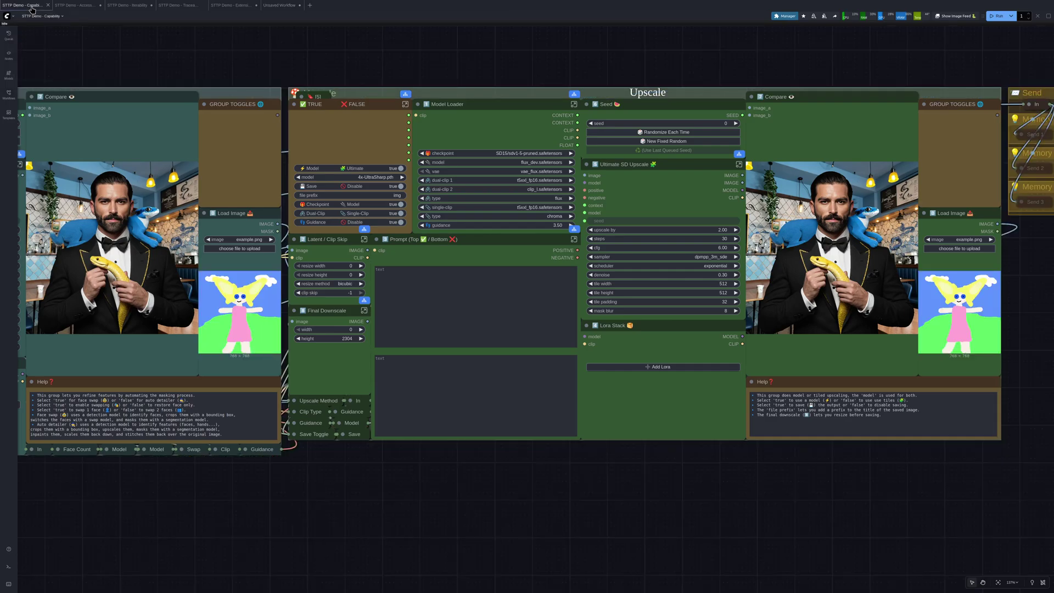
{"action": "scroll", "coordinate": [554, 317], "scroll_direction": "down", "scroll_amount": 6}
{"action": "left_click_drag", "start_coordinate": [667, 373], "coordinate": [1015, 366]}
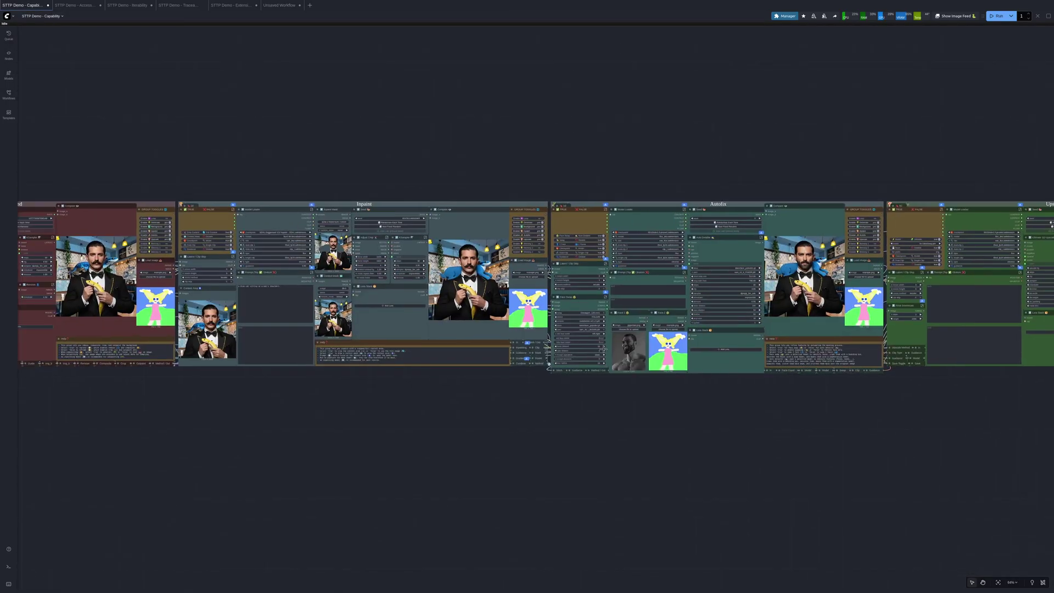
{"action": "scroll", "coordinate": [595, 346], "scroll_direction": "down", "scroll_amount": 3}
{"action": "left_click_drag", "start_coordinate": [525, 379], "coordinate": [465, 375]}
{"action": "scroll", "coordinate": [679, 369], "scroll_direction": "down", "scroll_amount": 4}
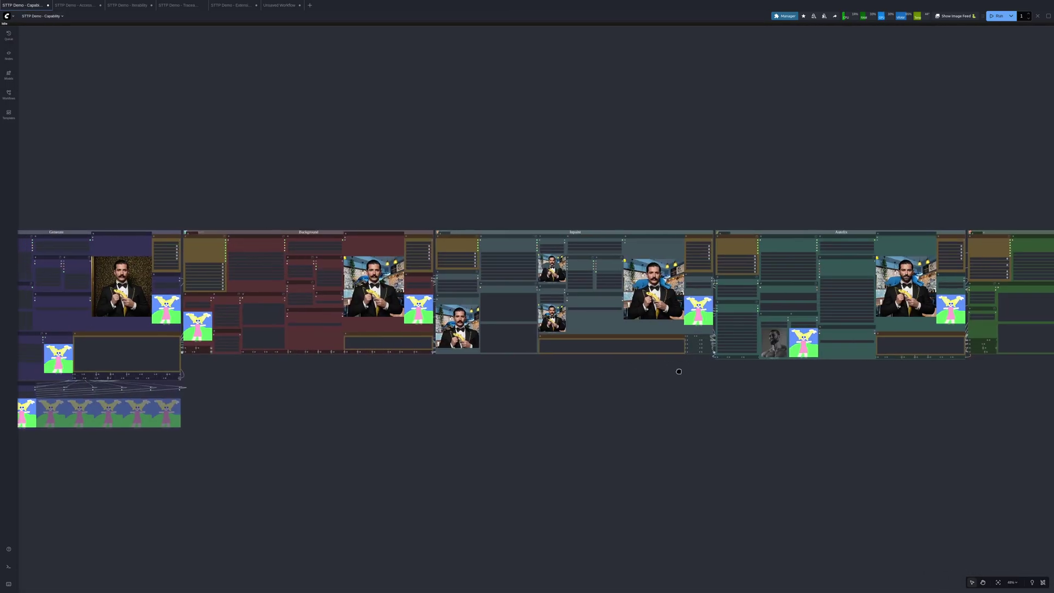
{"action": "scroll", "coordinate": [611, 381], "scroll_direction": "down", "scroll_amount": 3}
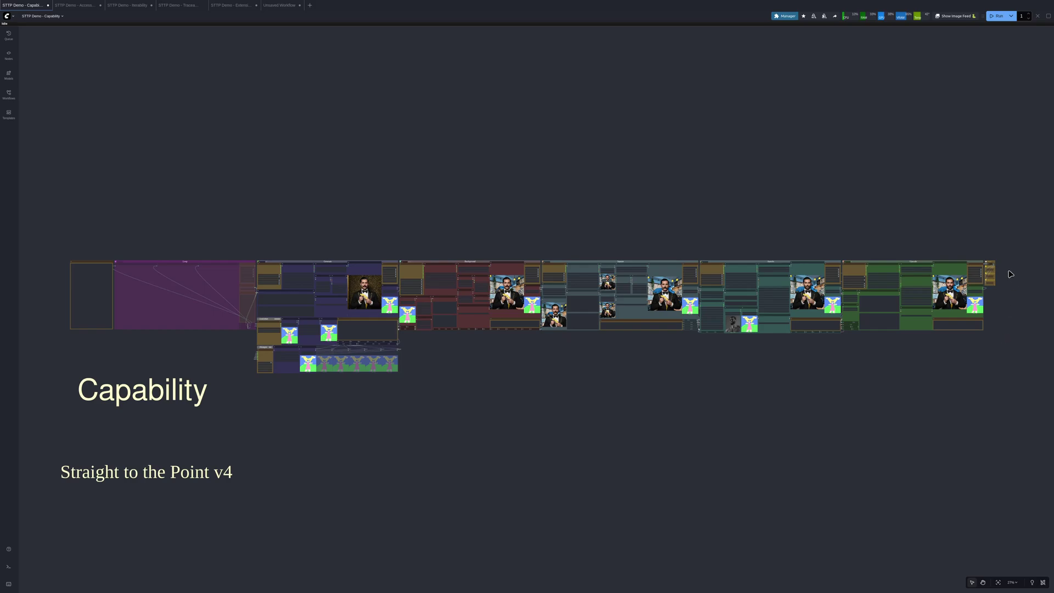
{"action": "left_click_drag", "start_coordinate": [954, 210], "coordinate": [961, 187]}
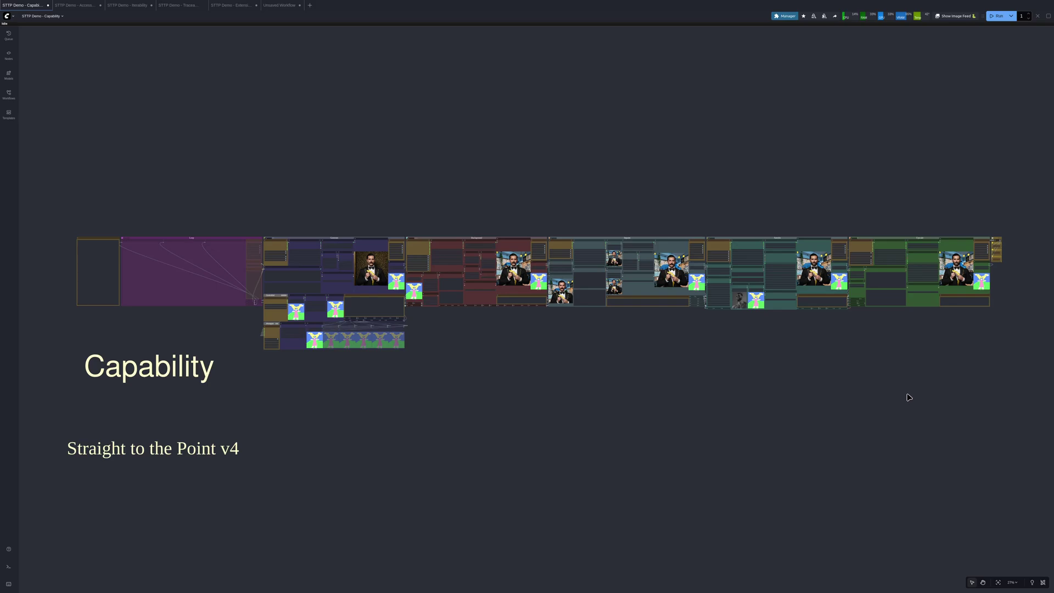